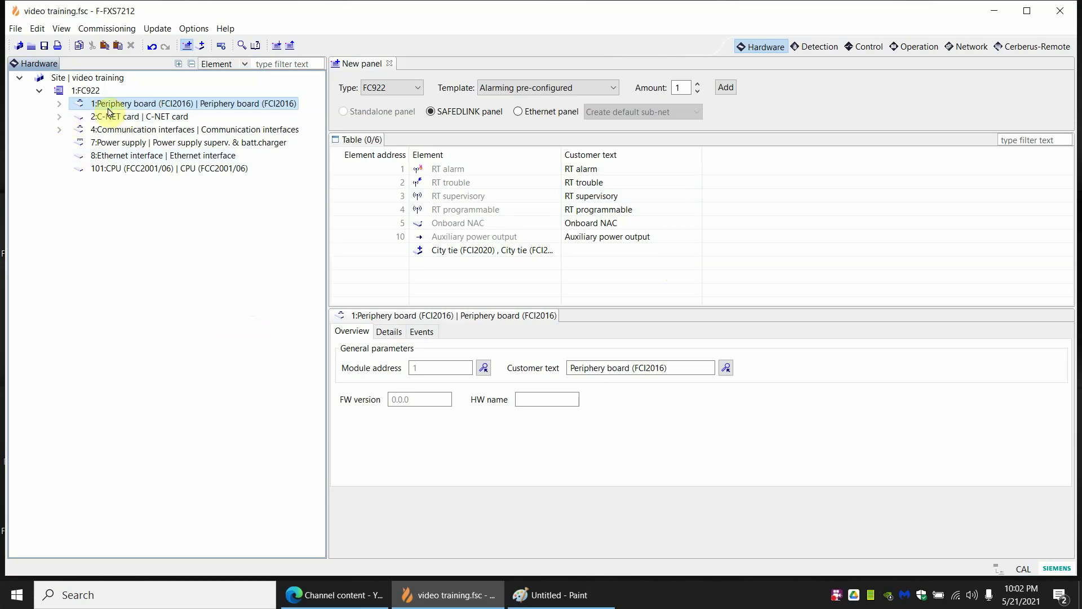
Add an Optional NAC (FCI2011) to the FC922 panel's periphery board
{"action": "left_click", "coordinate": [59, 104]}
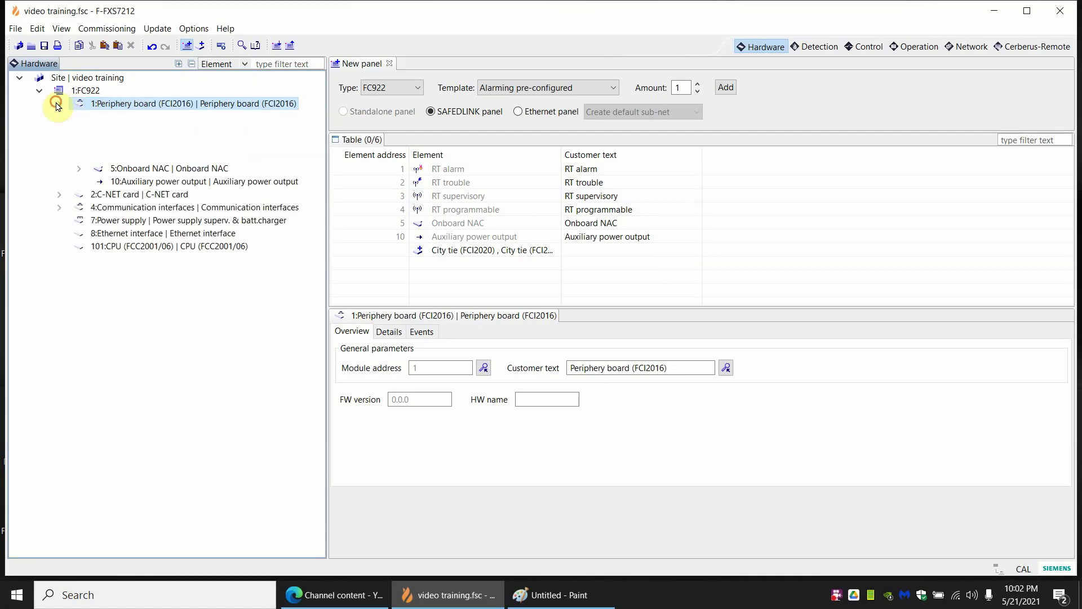
{"action": "left_click", "coordinate": [79, 168]}
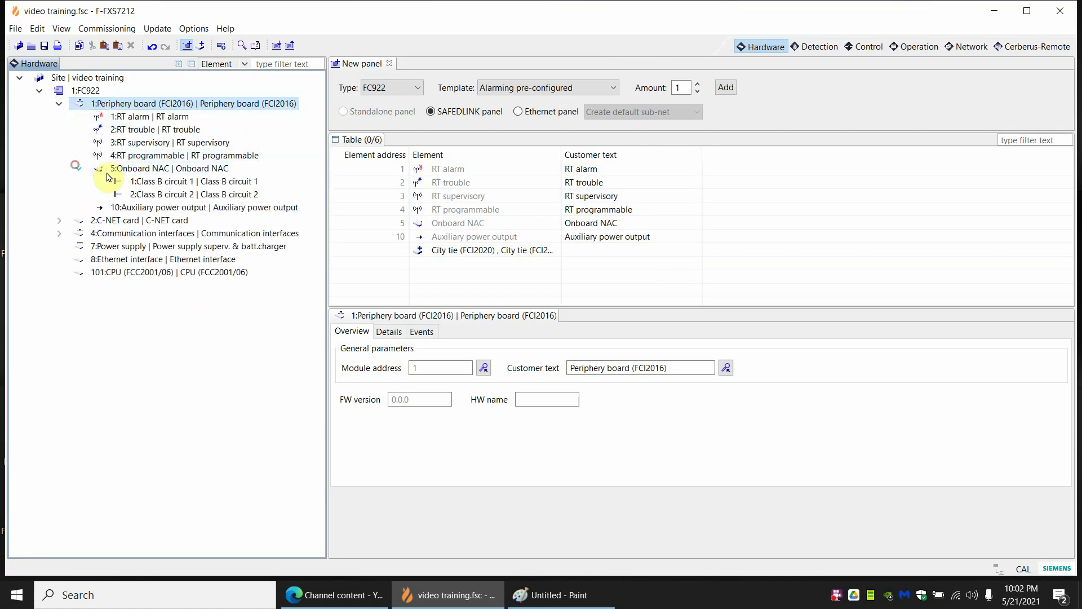
{"action": "right_click", "coordinate": [159, 105]}
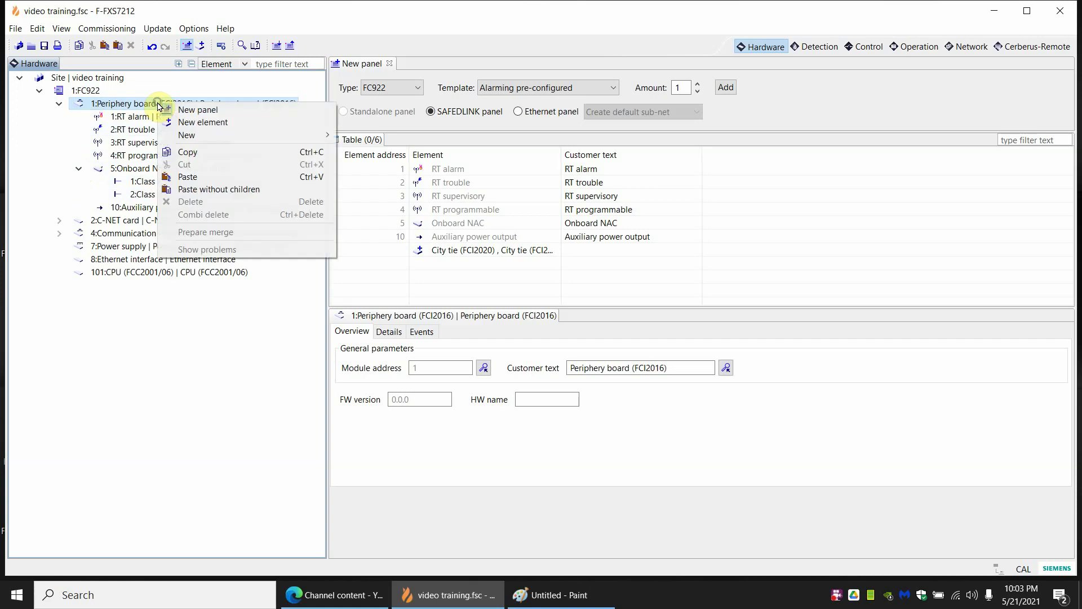
{"action": "mouse_move", "coordinate": [206, 135]}
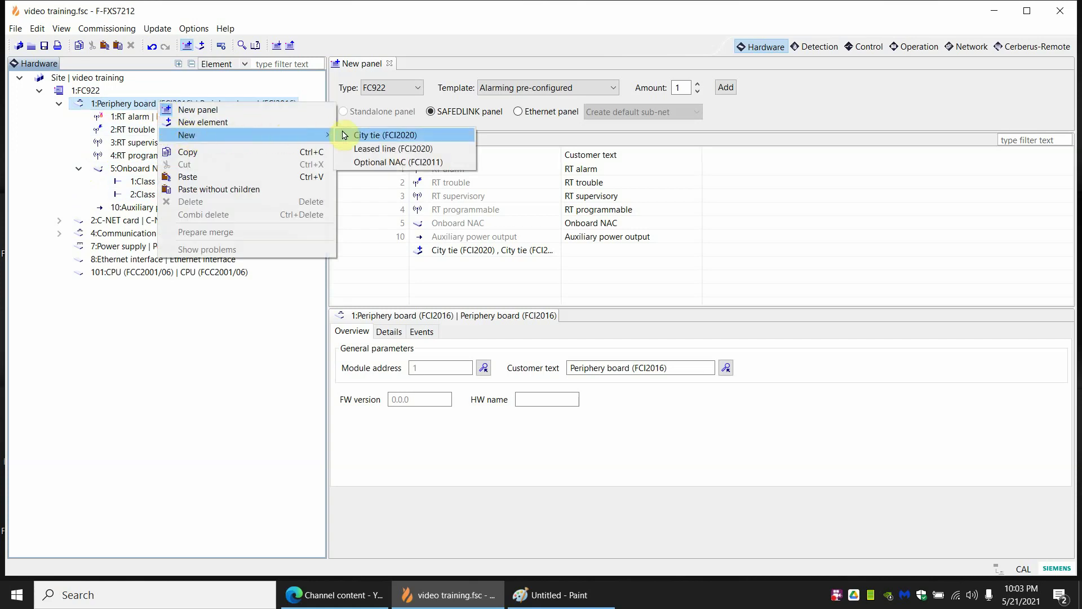
{"action": "left_click", "coordinate": [370, 164]}
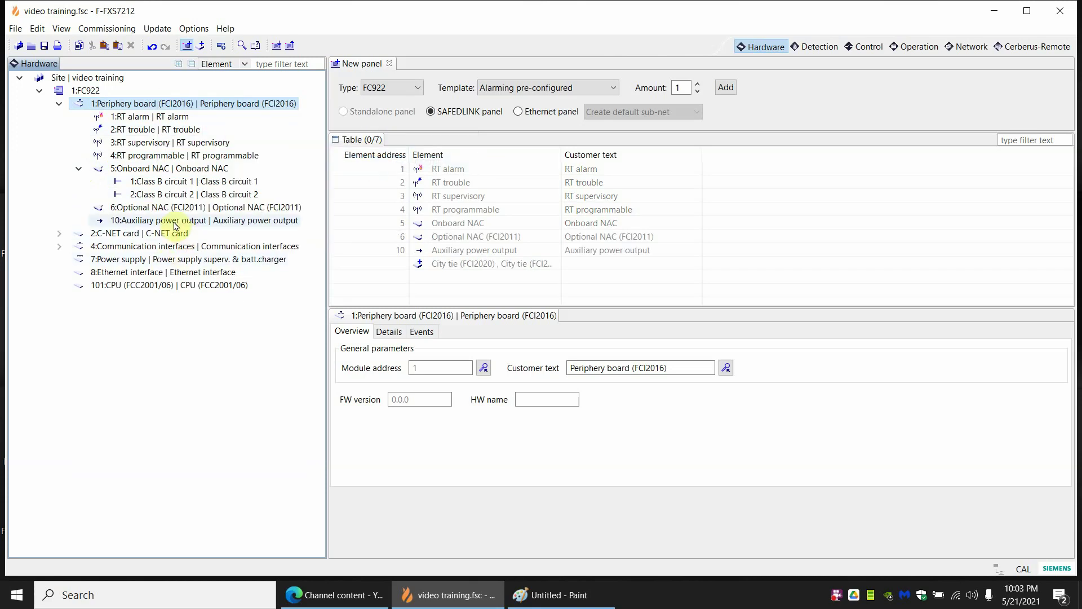
{"action": "left_click", "coordinate": [129, 209]}
{"action": "key", "text": "ctrl+v"}
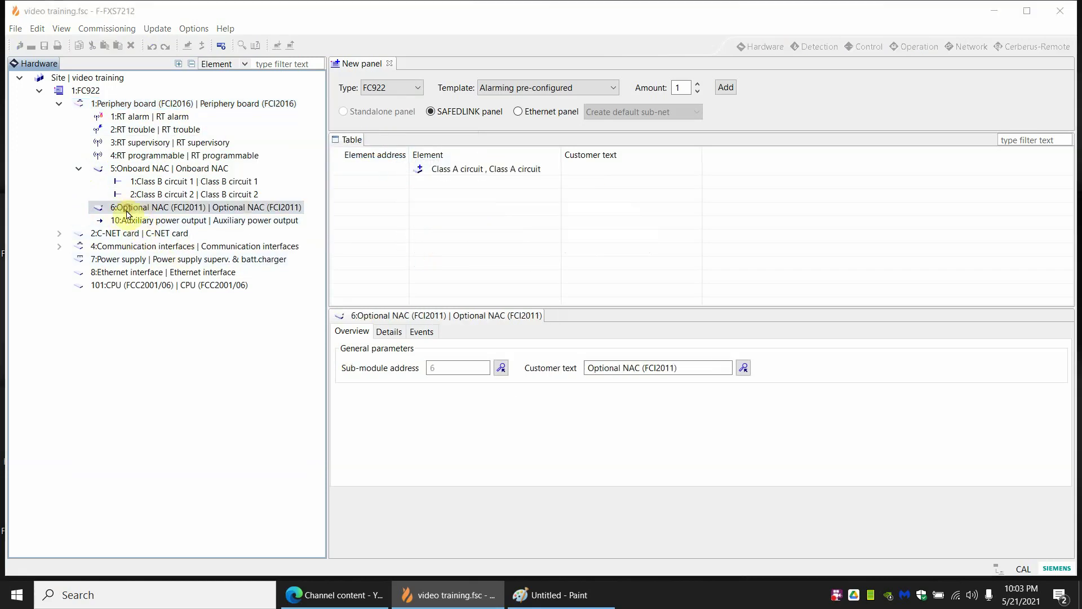
{"action": "left_click", "coordinate": [670, 302]}
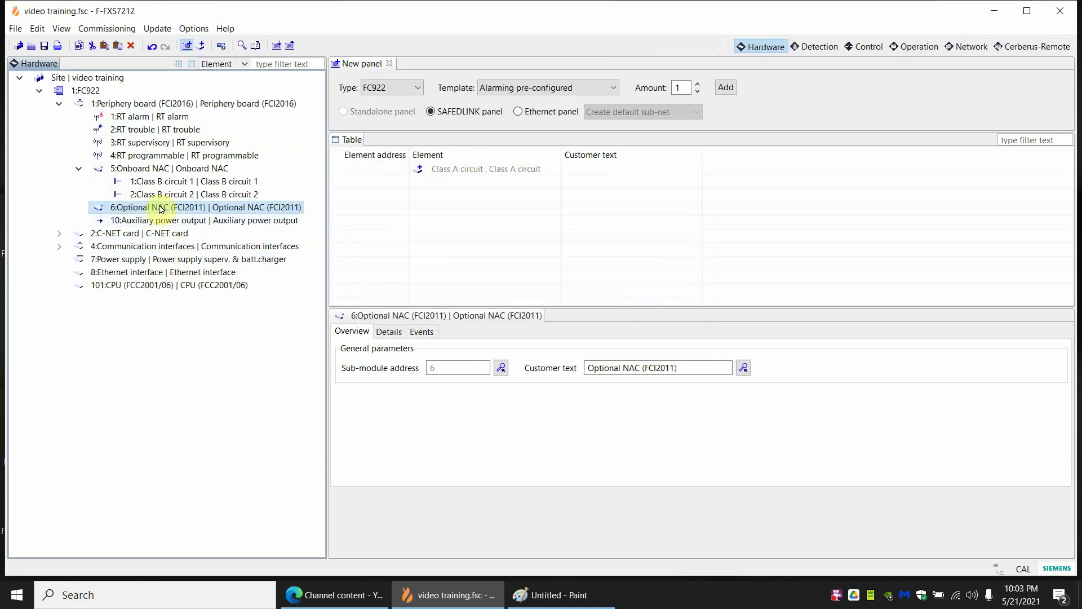
Add Class B circuit 1 and Class B circuit 2 to the Optional NAC (FCI2011)
{"action": "right_click", "coordinate": [164, 209]}
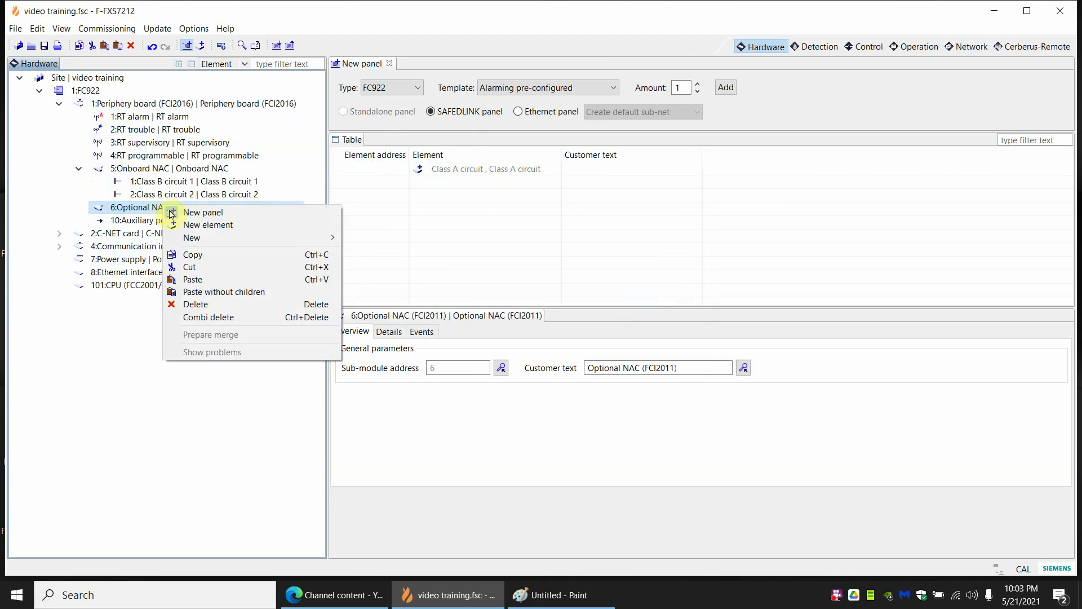
{"action": "mouse_move", "coordinate": [186, 238]}
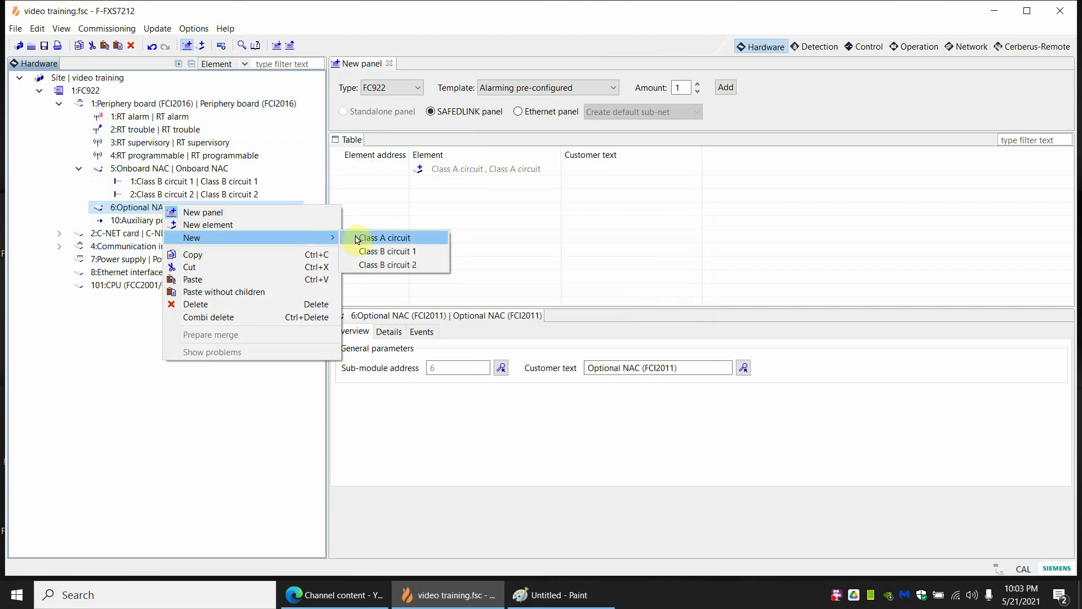
{"action": "left_click", "coordinate": [364, 251]}
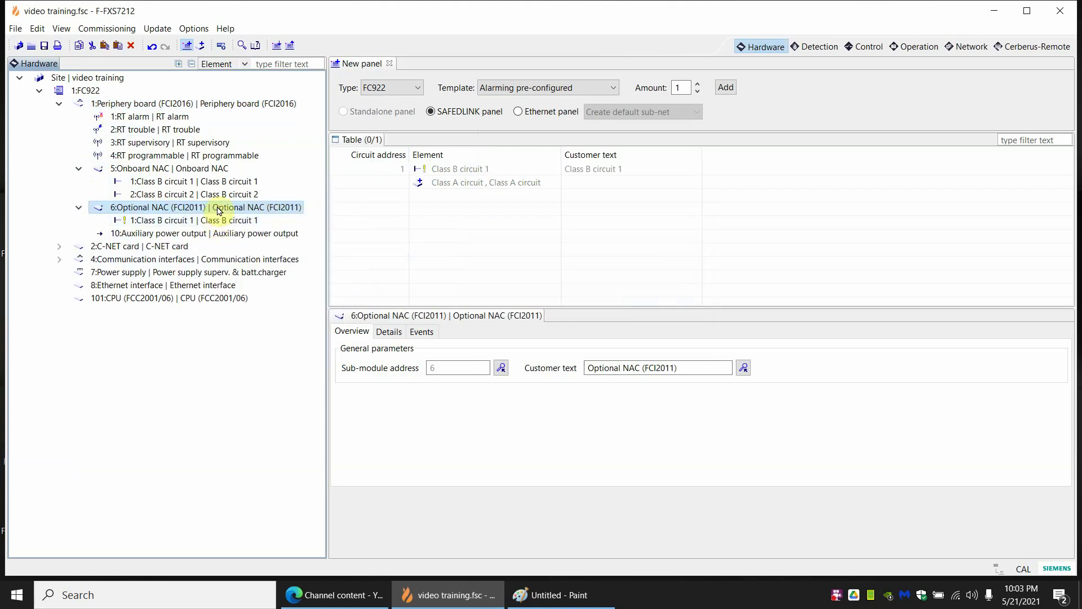
{"action": "right_click", "coordinate": [219, 209]}
{"action": "mouse_move", "coordinate": [237, 234]}
{"action": "left_click", "coordinate": [423, 237]}
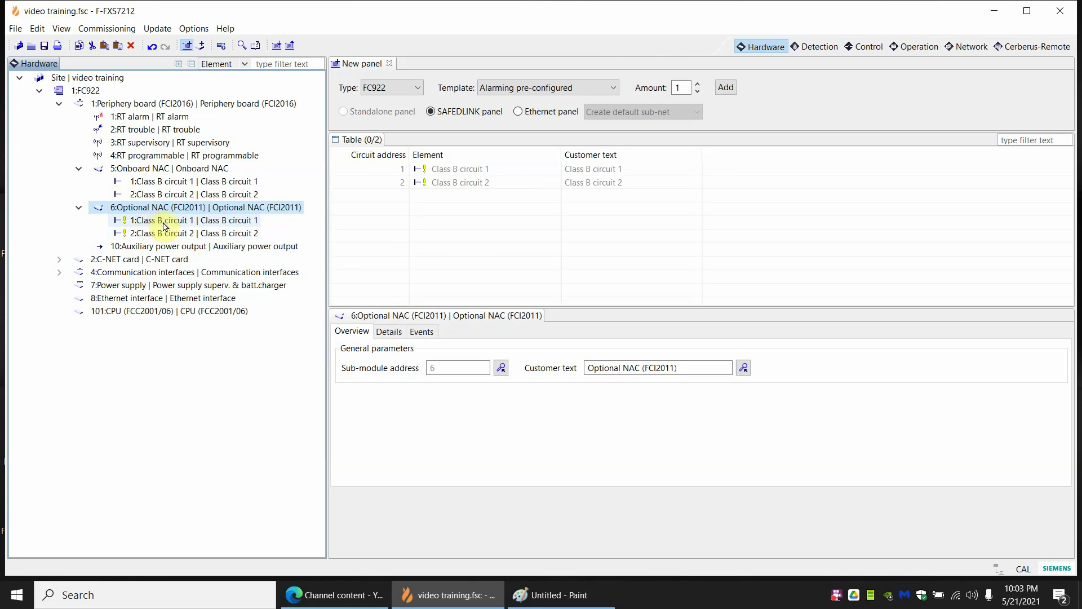
Compare the properties of the onboard NAC's Class B circuits with Class B circuit 1 of the optional NAC
{"action": "left_click", "coordinate": [179, 185]}
{"action": "left_click", "coordinate": [181, 194]}
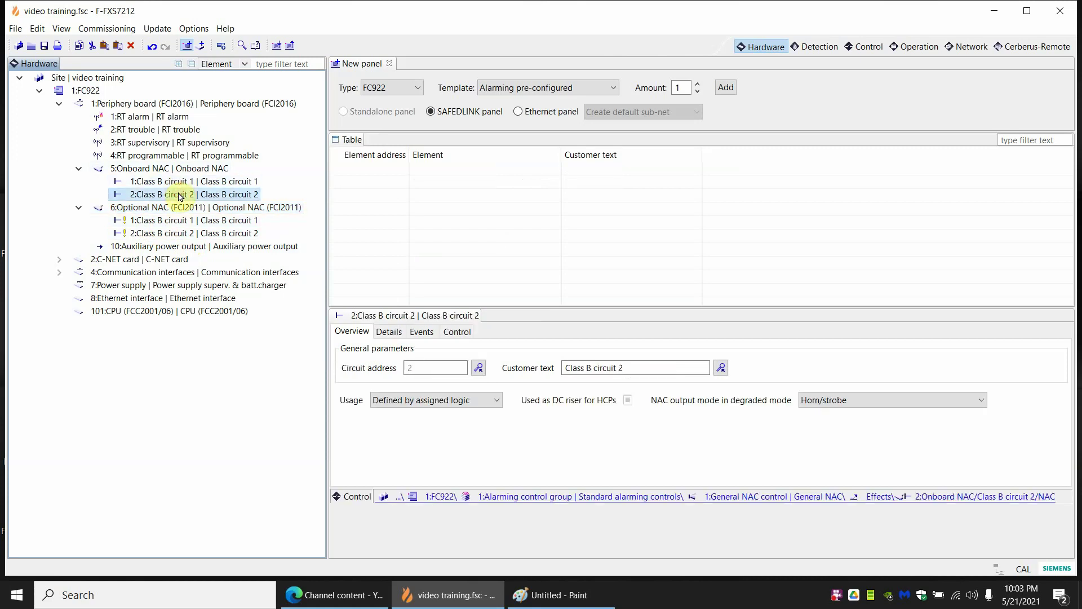
{"action": "left_click", "coordinate": [175, 220]}
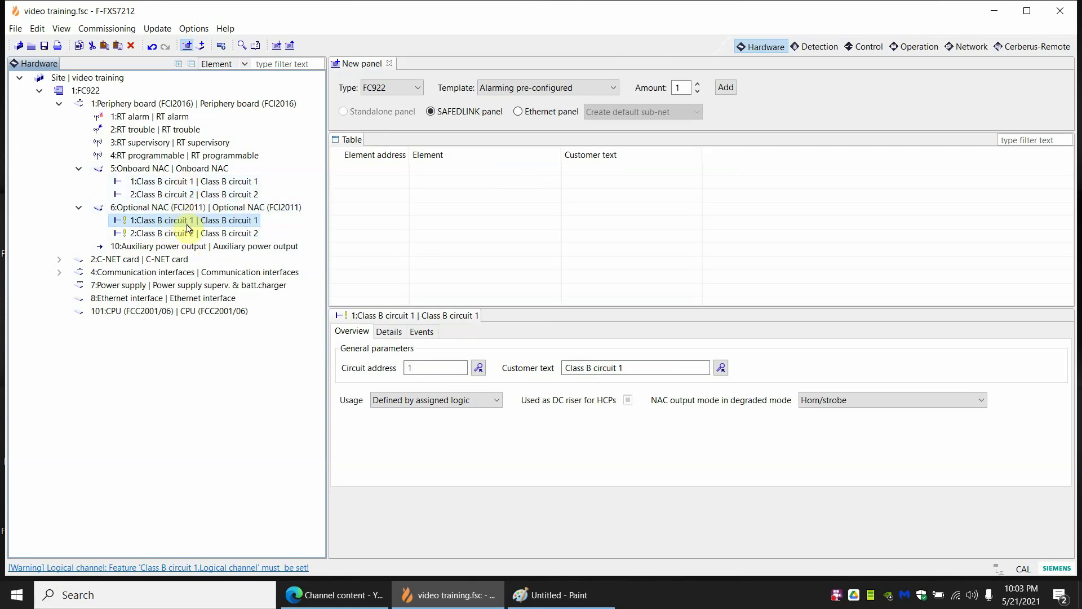
Open the Control view and expand the General NAC control's priority 1 causes and effects under the standard alarming controls
{"action": "left_click", "coordinate": [853, 47]}
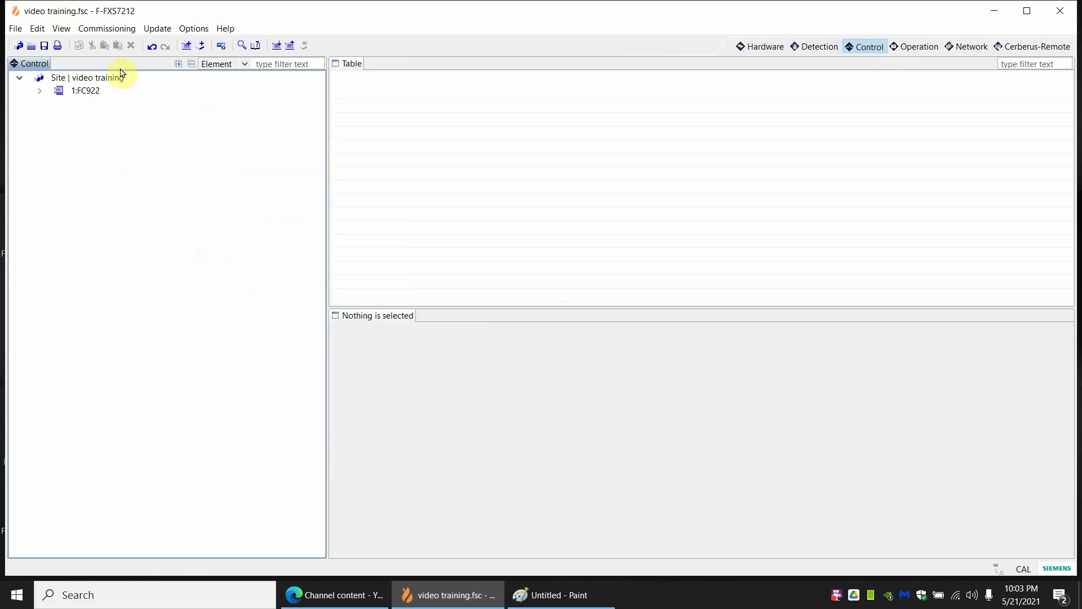
{"action": "left_click", "coordinate": [39, 91]}
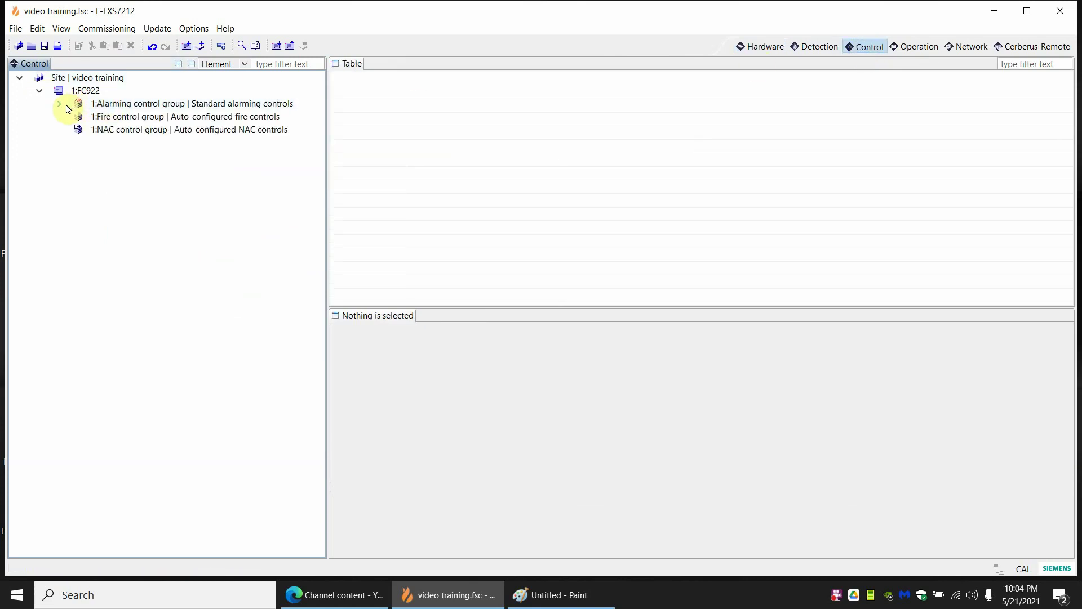
{"action": "left_click", "coordinate": [60, 105]}
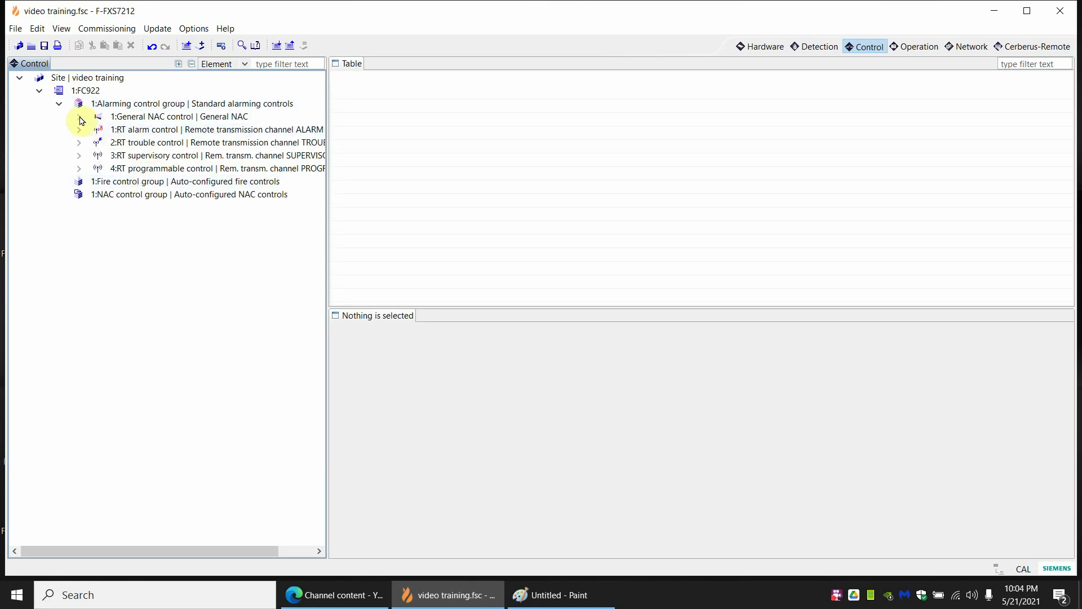
{"action": "left_click", "coordinate": [80, 117]}
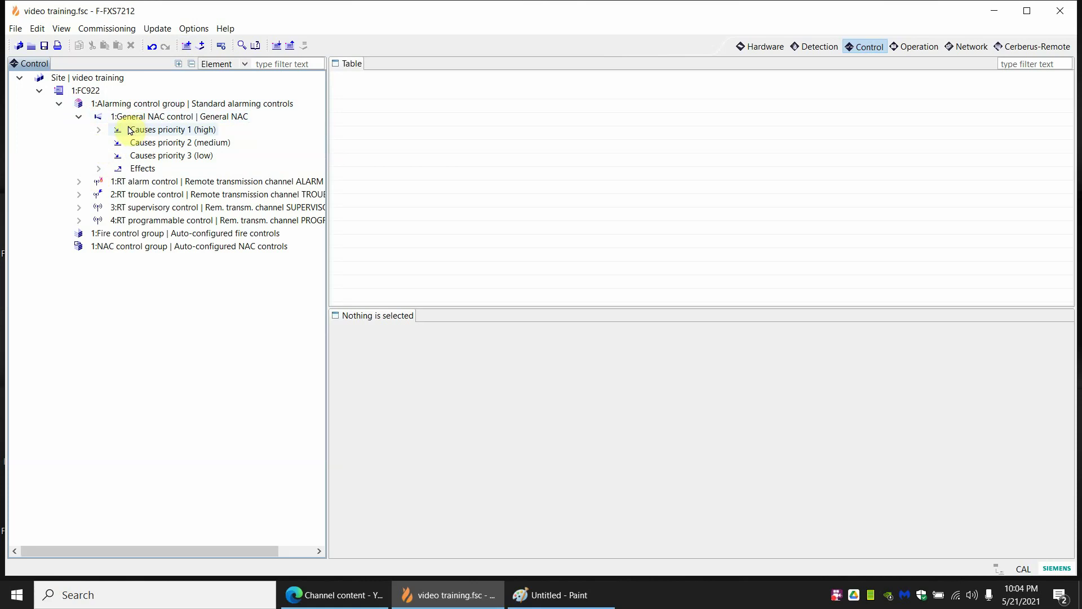
{"action": "left_click", "coordinate": [98, 130]}
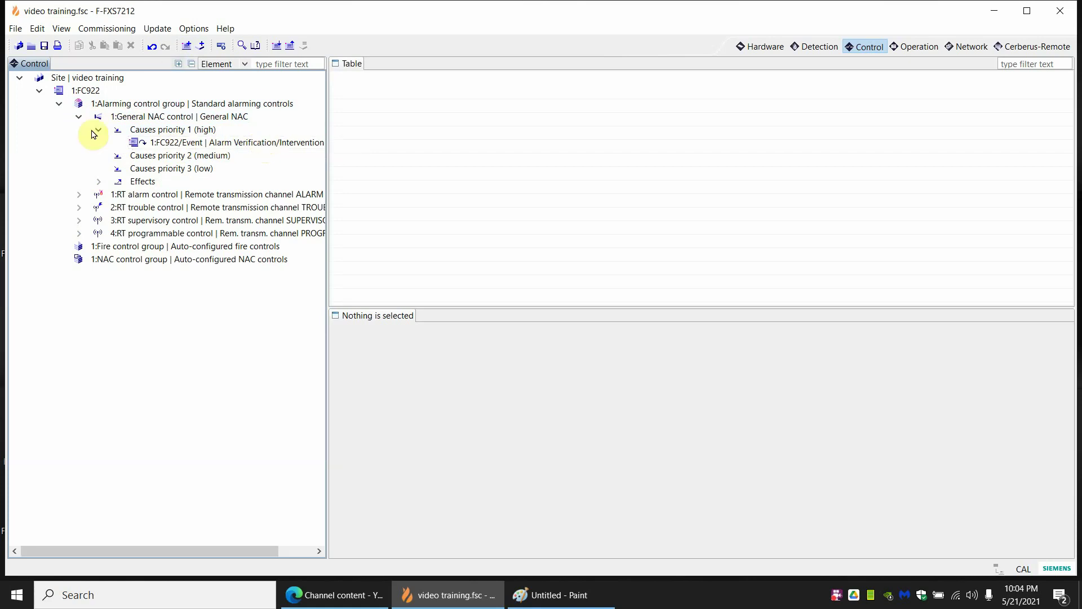
{"action": "left_click", "coordinate": [98, 181]}
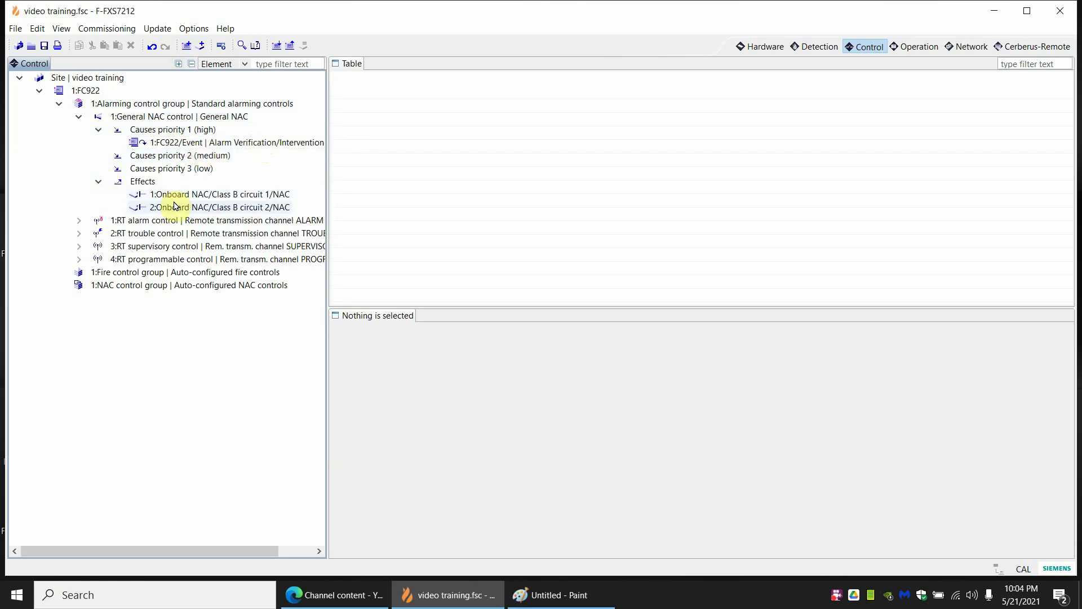
Assign both Class B circuits of the Optional NAC (FCI2011) as effects of the General NAC control
{"action": "left_click", "coordinate": [148, 183]}
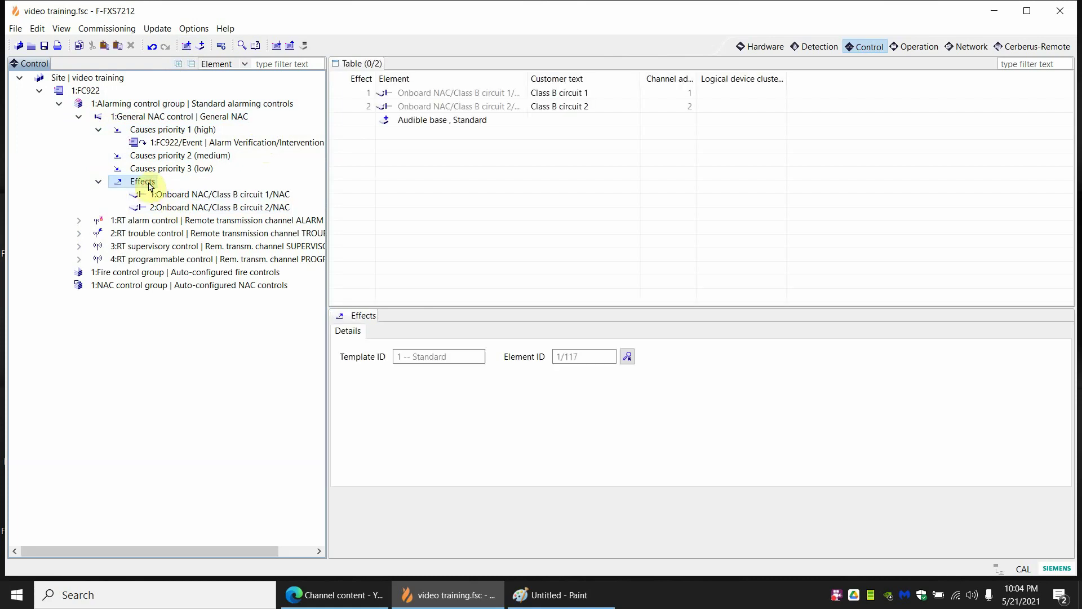
{"action": "right_click", "coordinate": [149, 185]}
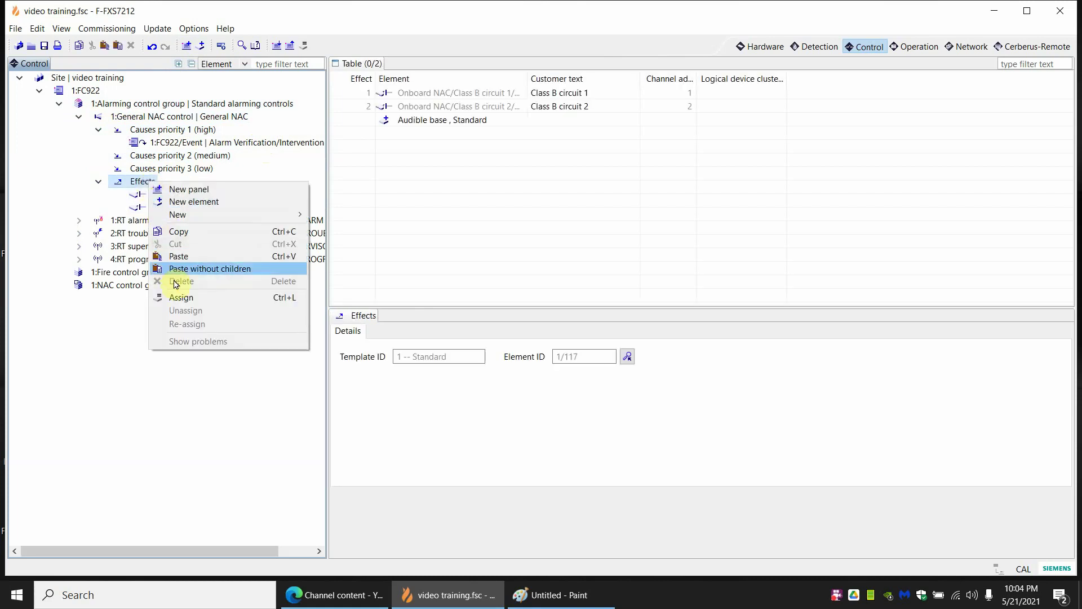
{"action": "left_click", "coordinate": [187, 297]}
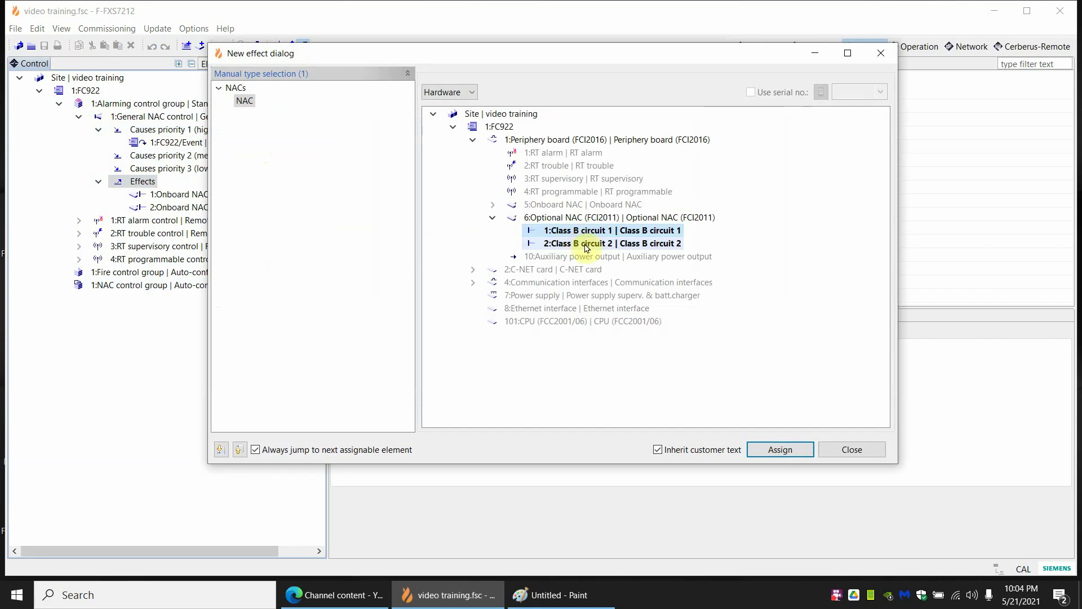
{"action": "left_click", "coordinate": [586, 246]}
{"action": "left_click", "coordinate": [777, 450]}
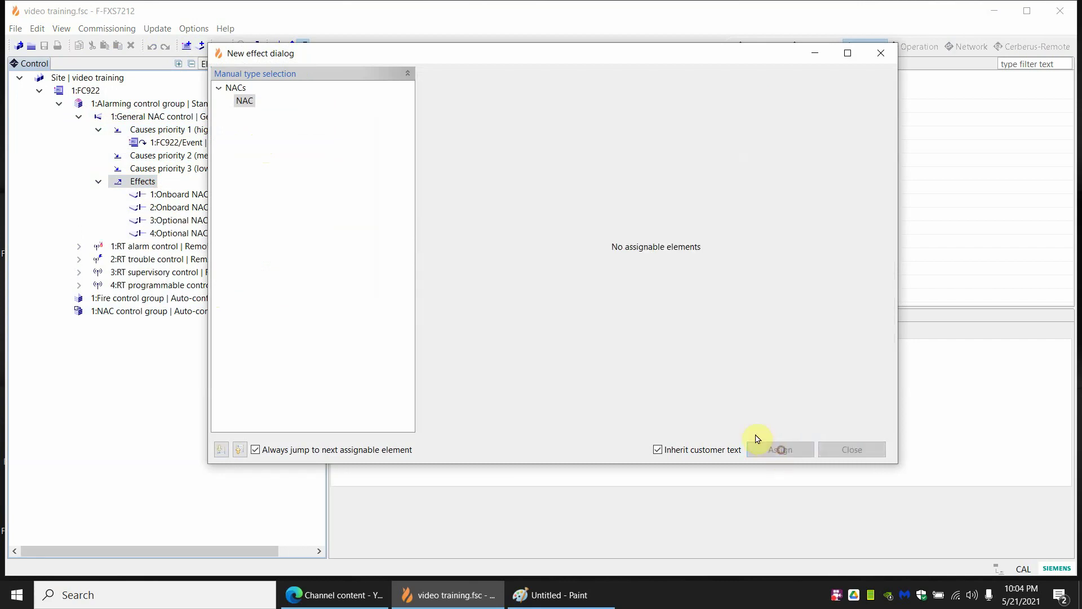
{"action": "left_click", "coordinate": [840, 450]}
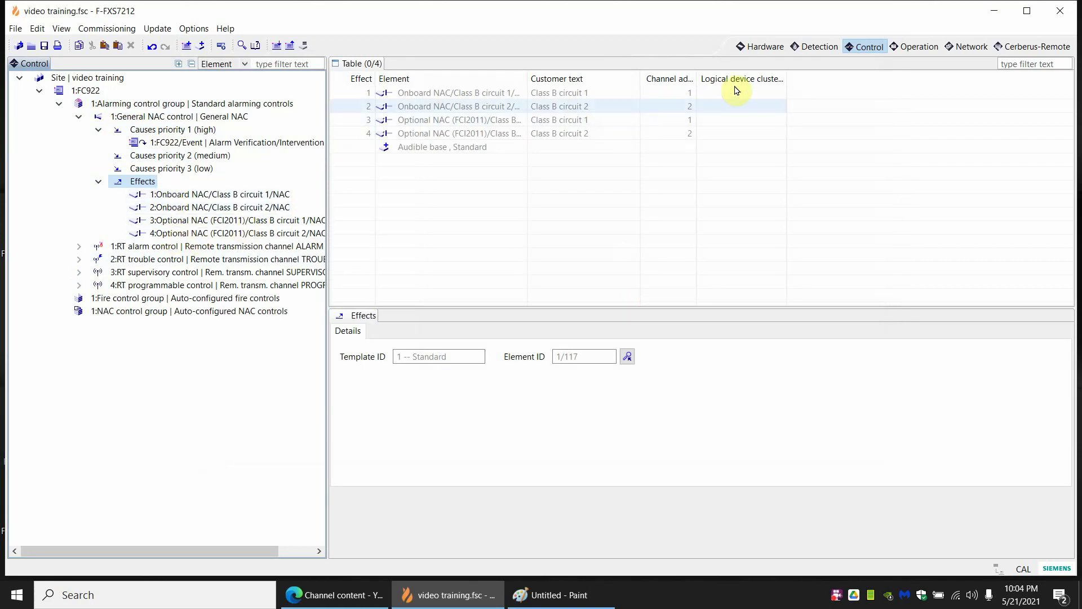
Return to the Hardware view, collapse the periphery board, and review which new elements the periphery board and C-NET card accept
{"action": "left_click", "coordinate": [757, 46]}
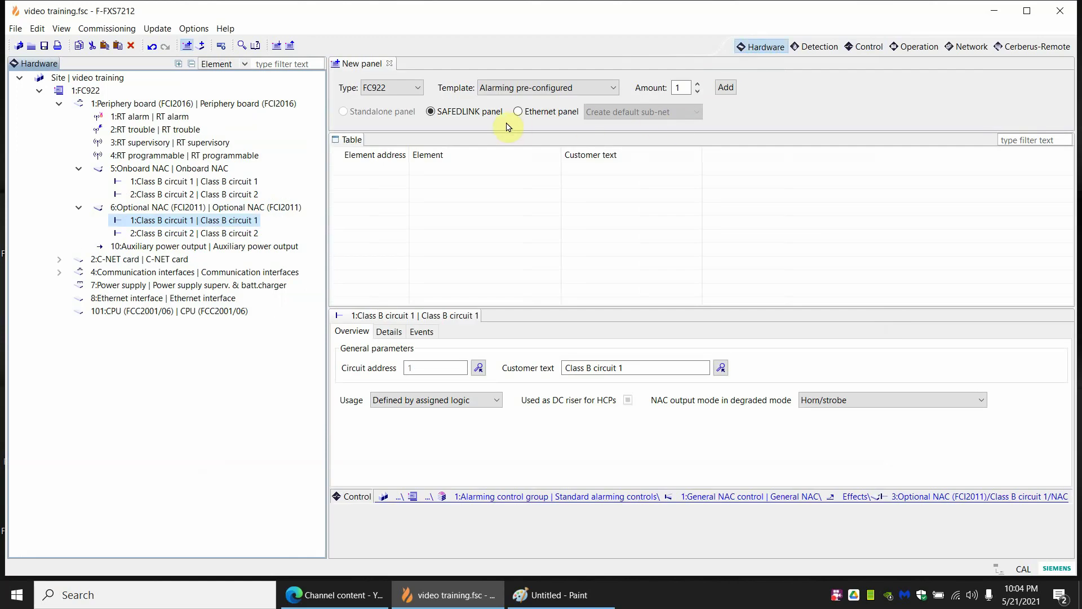
{"action": "left_click", "coordinate": [81, 169]}
{"action": "left_click", "coordinate": [79, 181]}
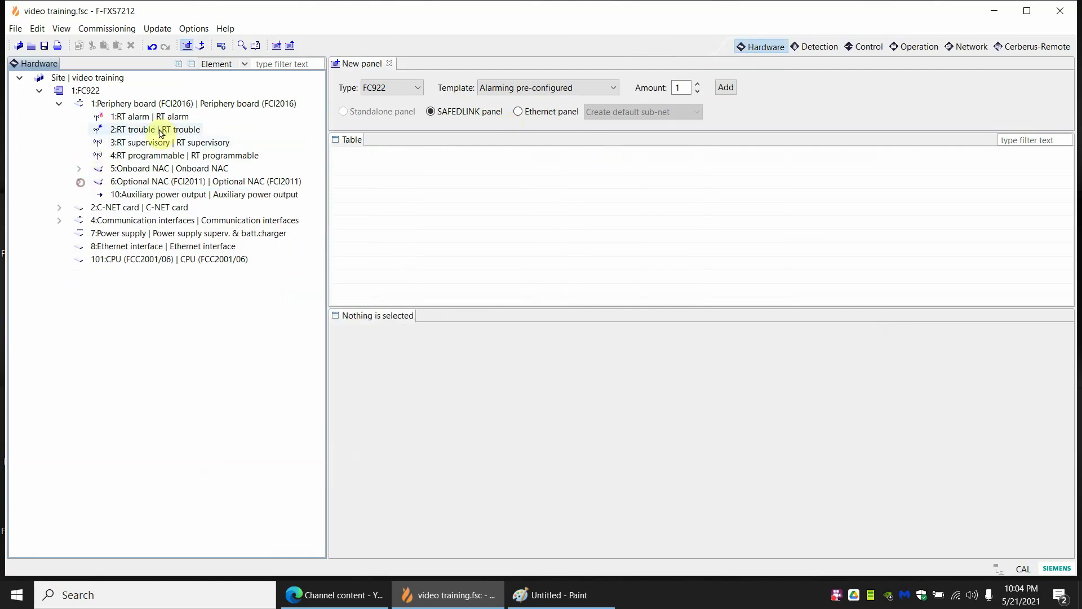
{"action": "left_click", "coordinate": [56, 104]}
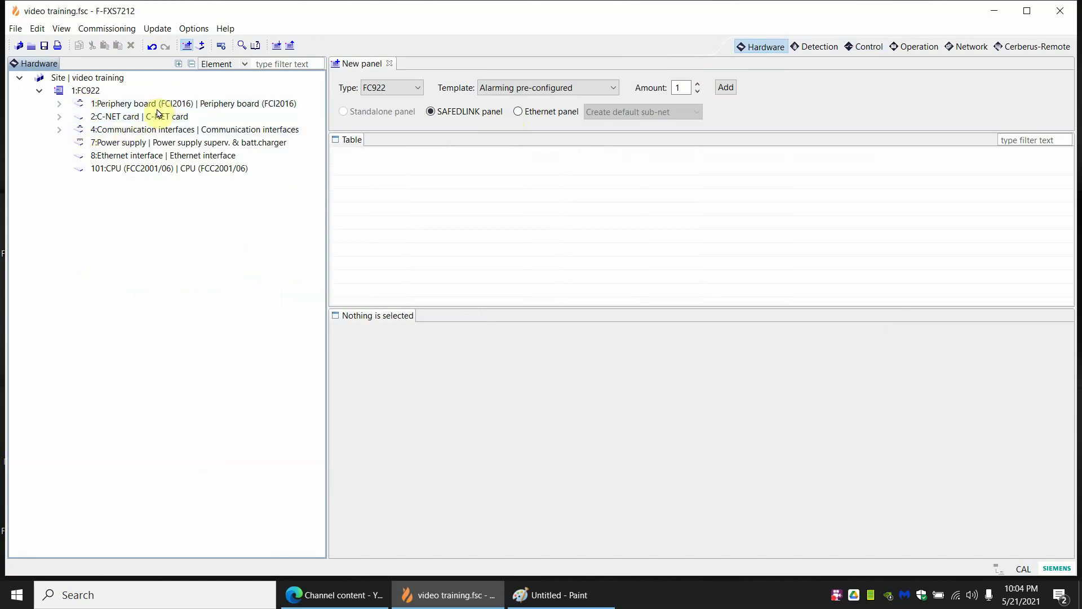
{"action": "right_click", "coordinate": [191, 110]}
{"action": "mouse_move", "coordinate": [248, 135]}
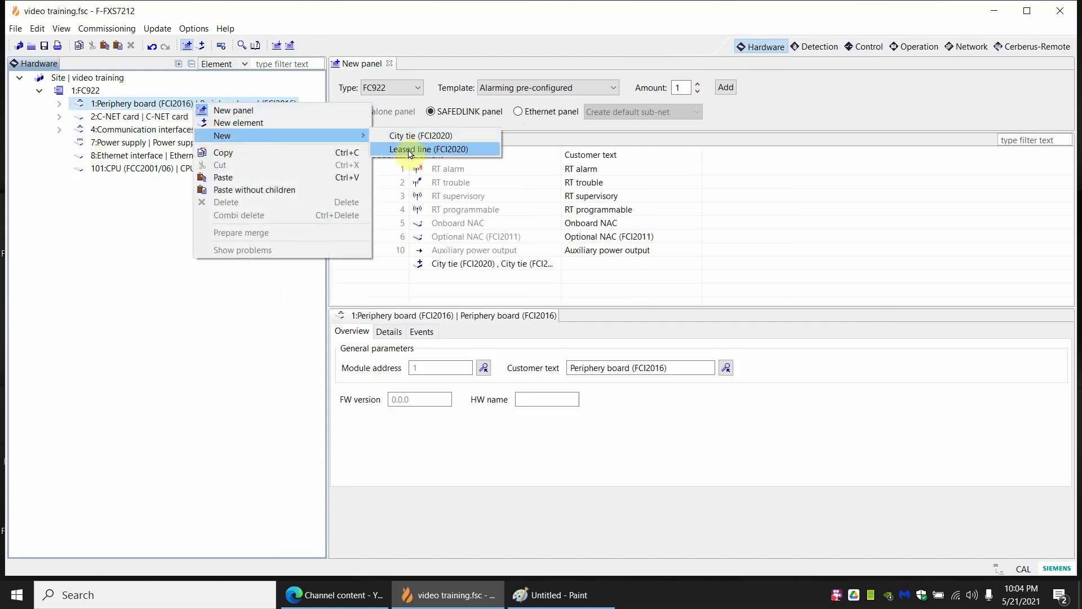
{"action": "left_click", "coordinate": [169, 119]}
{"action": "right_click", "coordinate": [165, 115]}
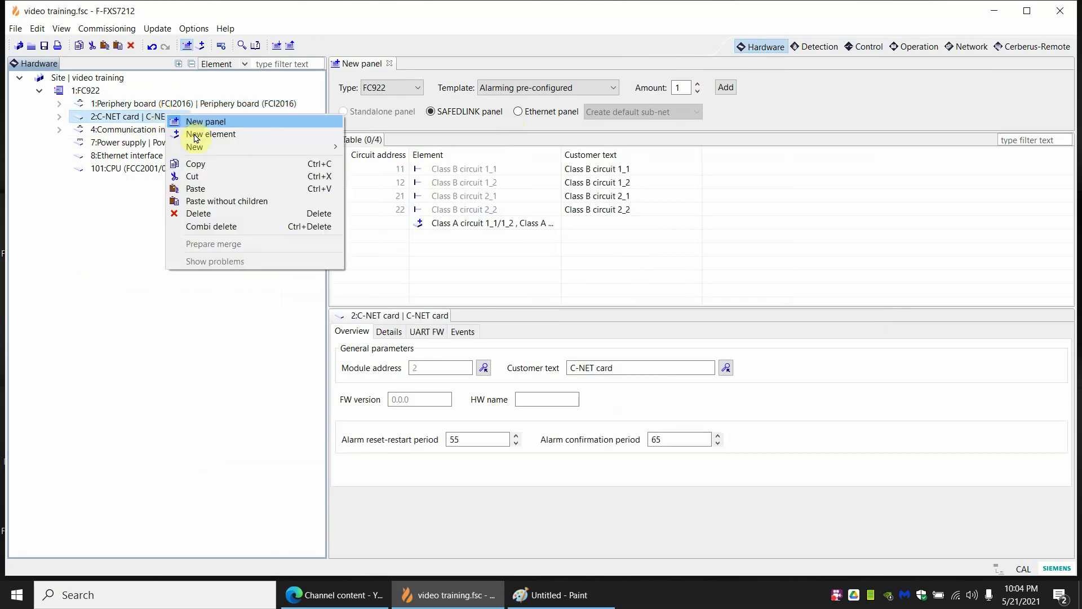
{"action": "mouse_move", "coordinate": [204, 148]}
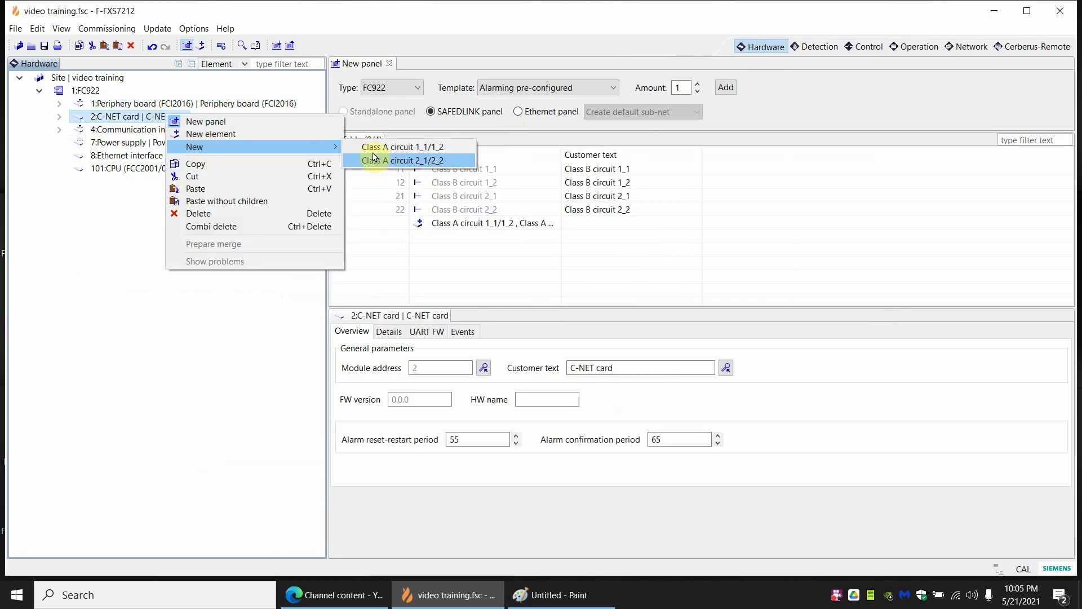
Add an RS485 module (FCA2016) to the communication interfaces and disable its Class A circuit option
{"action": "left_click", "coordinate": [147, 131]}
{"action": "right_click", "coordinate": [157, 129]}
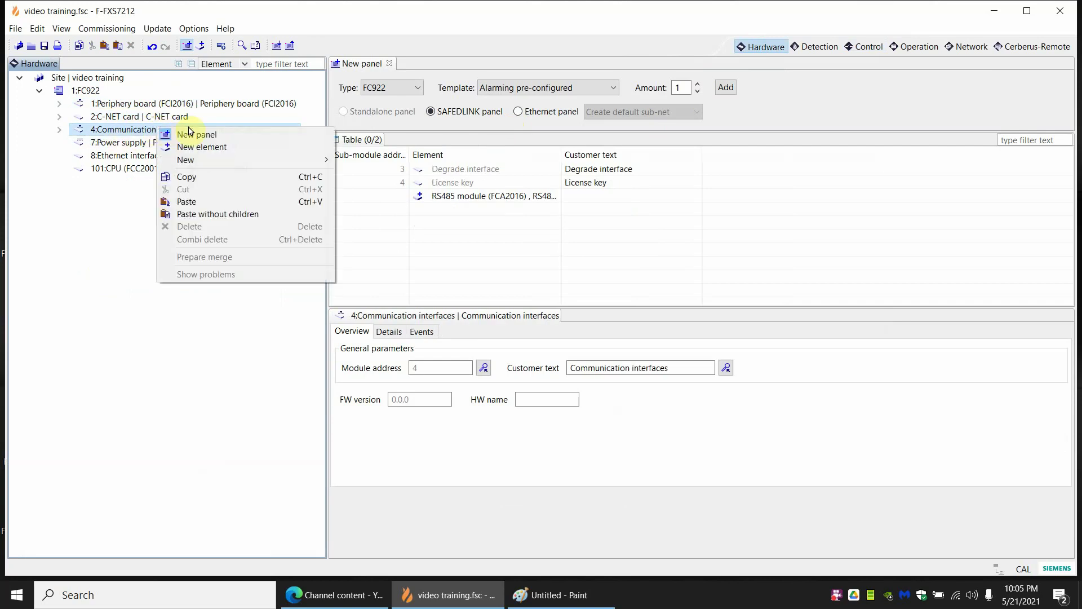
{"action": "mouse_move", "coordinate": [211, 161]}
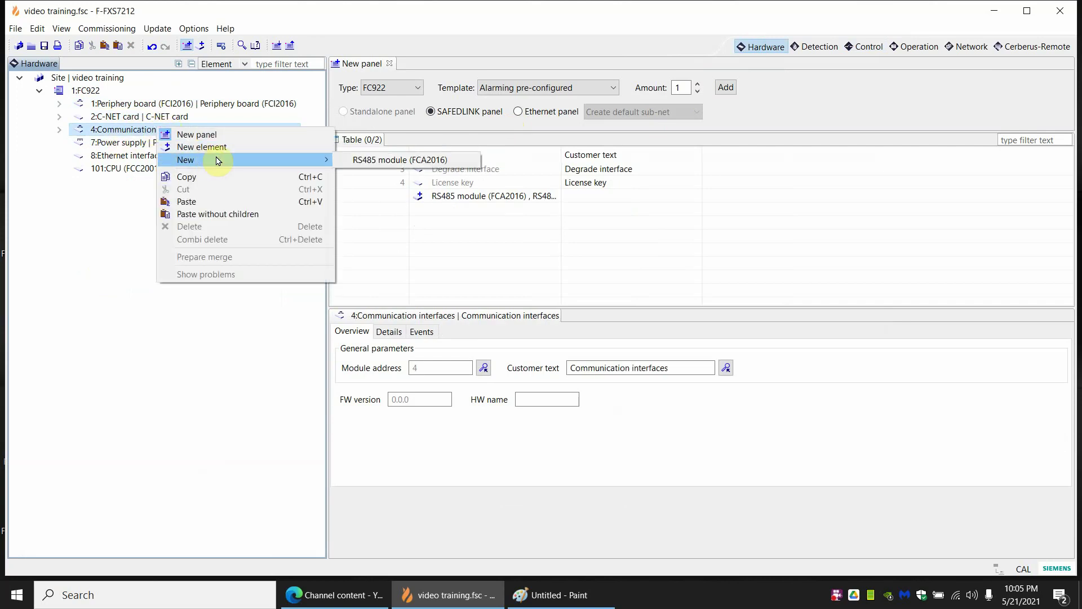
{"action": "left_click", "coordinate": [357, 161]}
{"action": "left_click", "coordinate": [153, 170]}
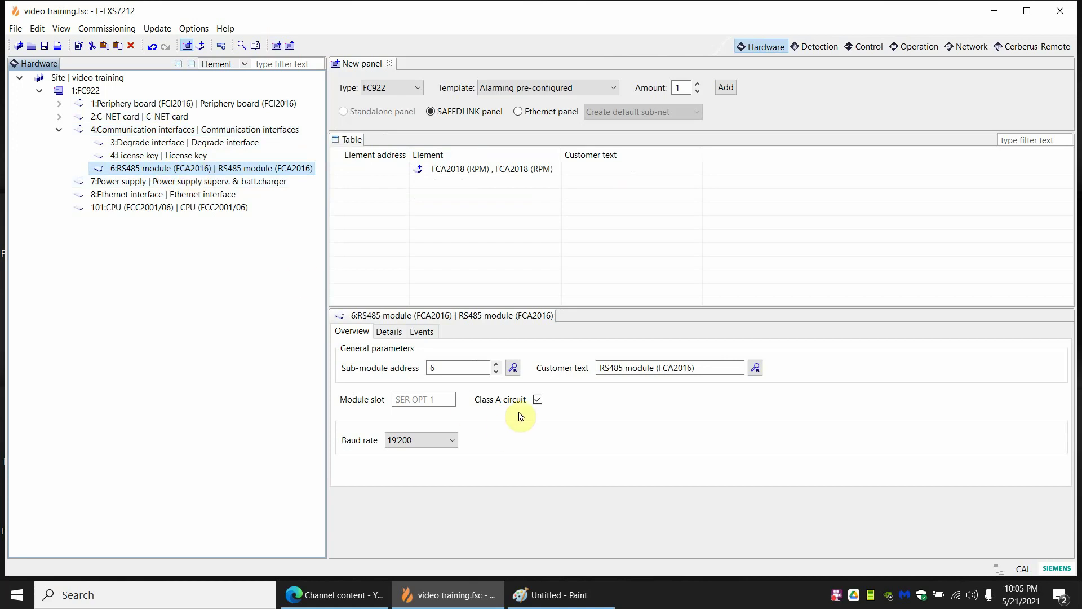
{"action": "left_click", "coordinate": [539, 399]}
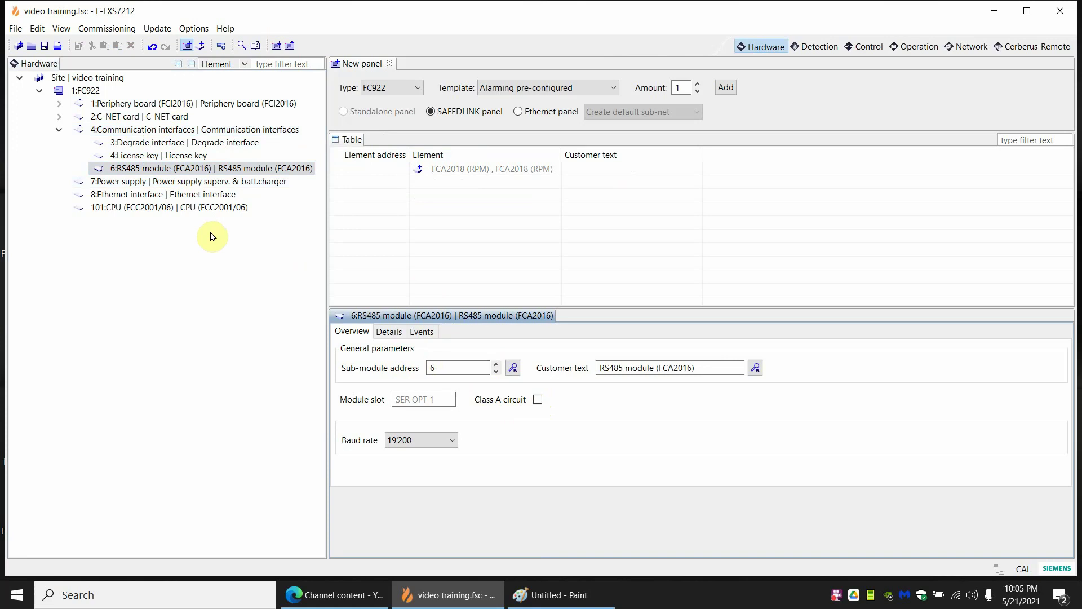
Add an FT2015 to the RS485 module (FCA2016) and review its physical channel address
{"action": "left_click", "coordinate": [190, 170]}
{"action": "right_click", "coordinate": [195, 169]}
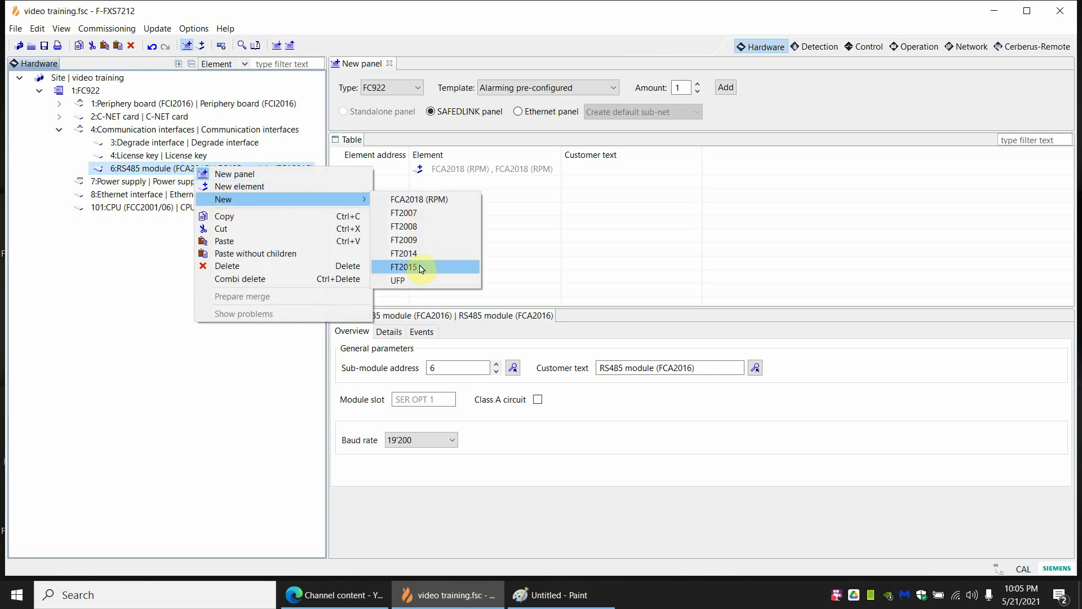
{"action": "left_click", "coordinate": [421, 269]}
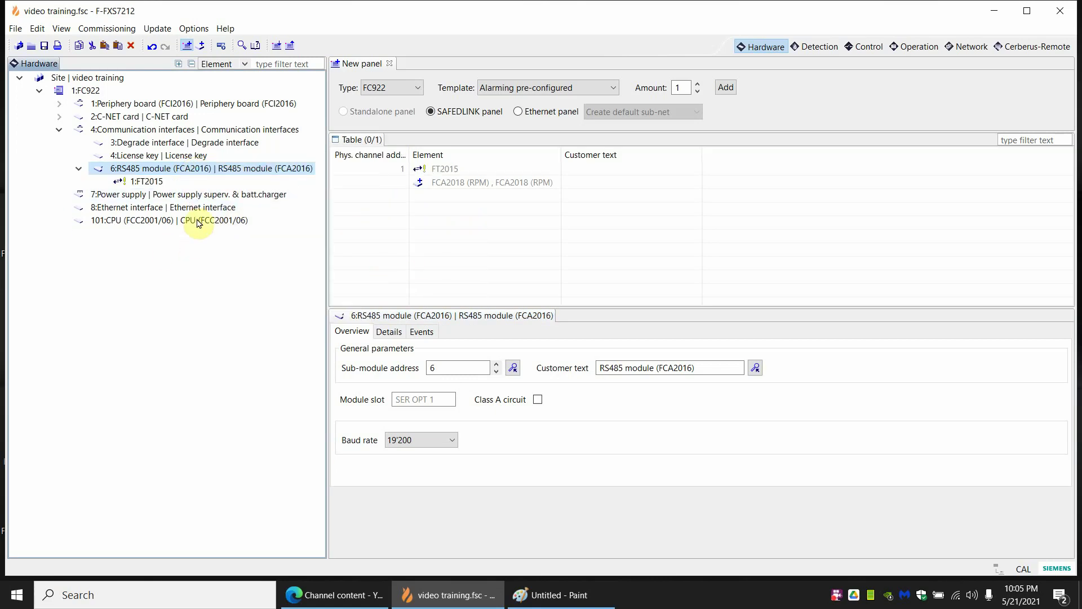
{"action": "left_click", "coordinate": [148, 183]}
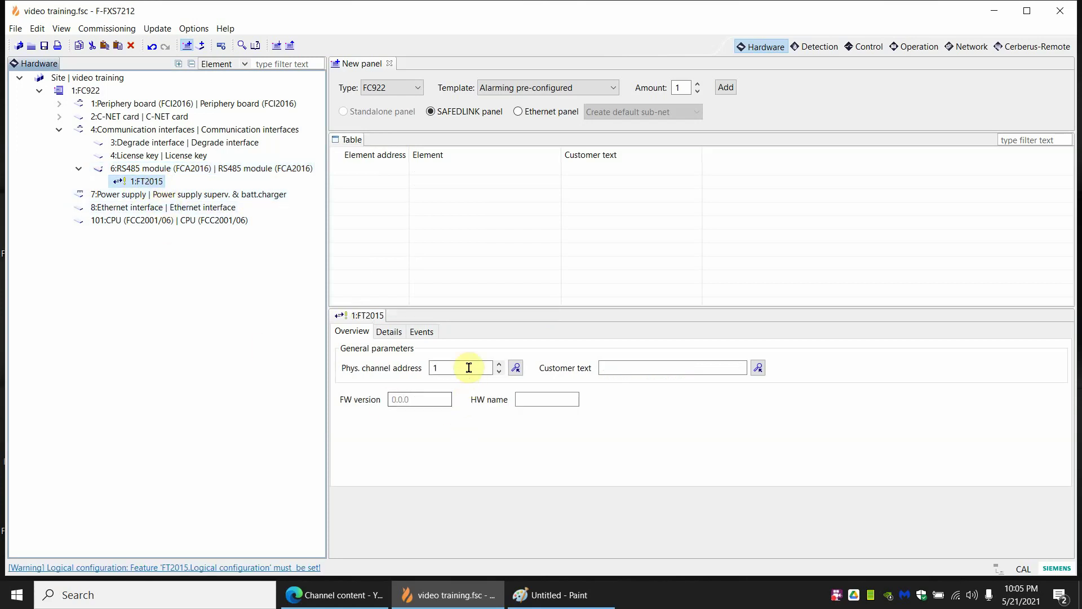
{"action": "double_click", "coordinate": [442, 368]}
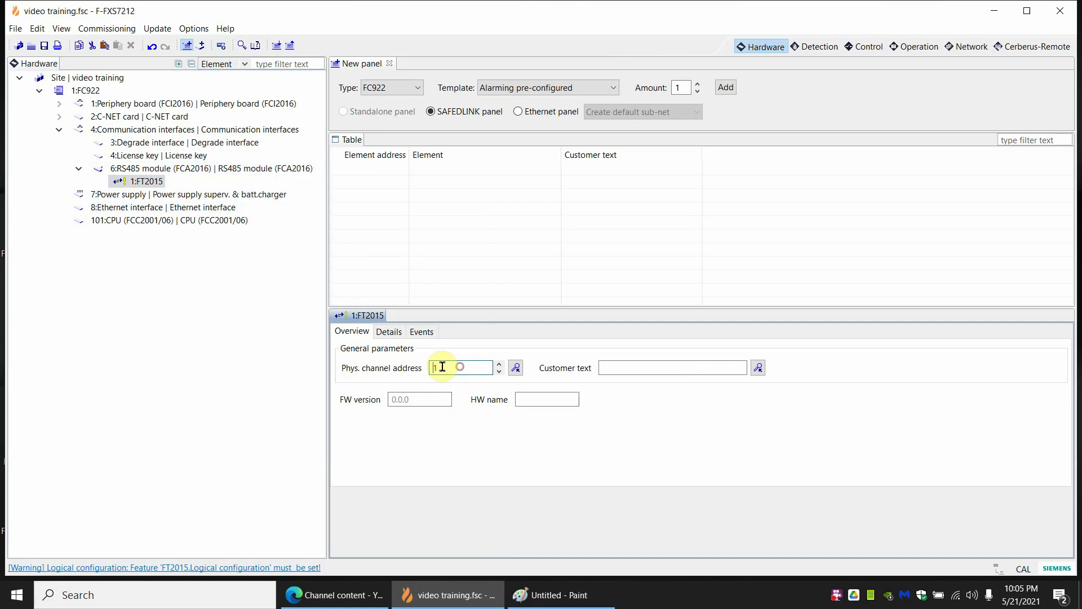
{"action": "left_click", "coordinate": [150, 185]}
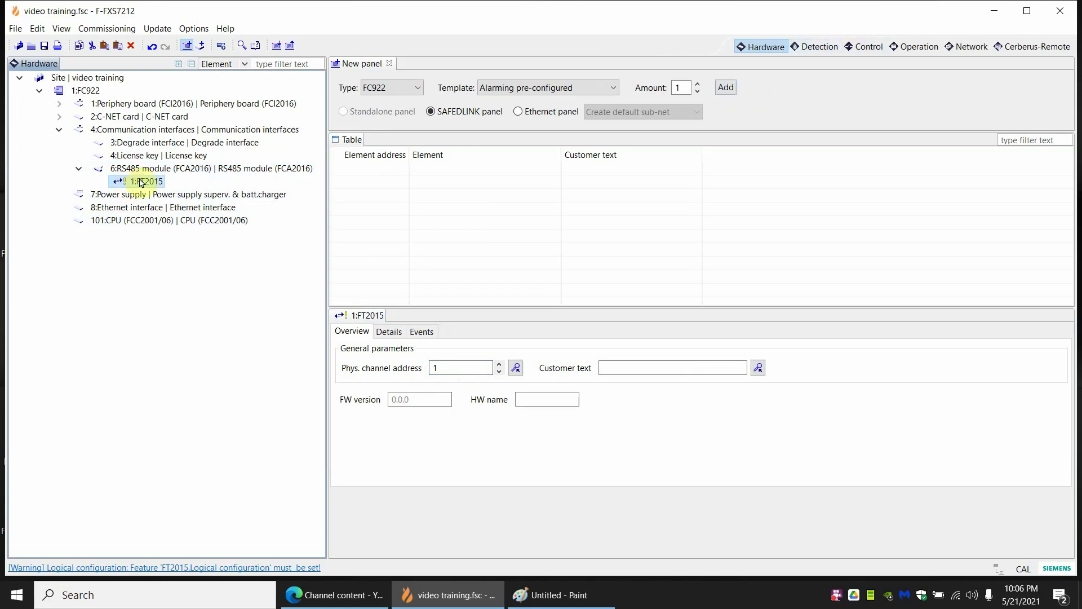
Open the Operation view and add a remote terminal configuration to the FC922 panel
{"action": "left_click", "coordinate": [910, 48]}
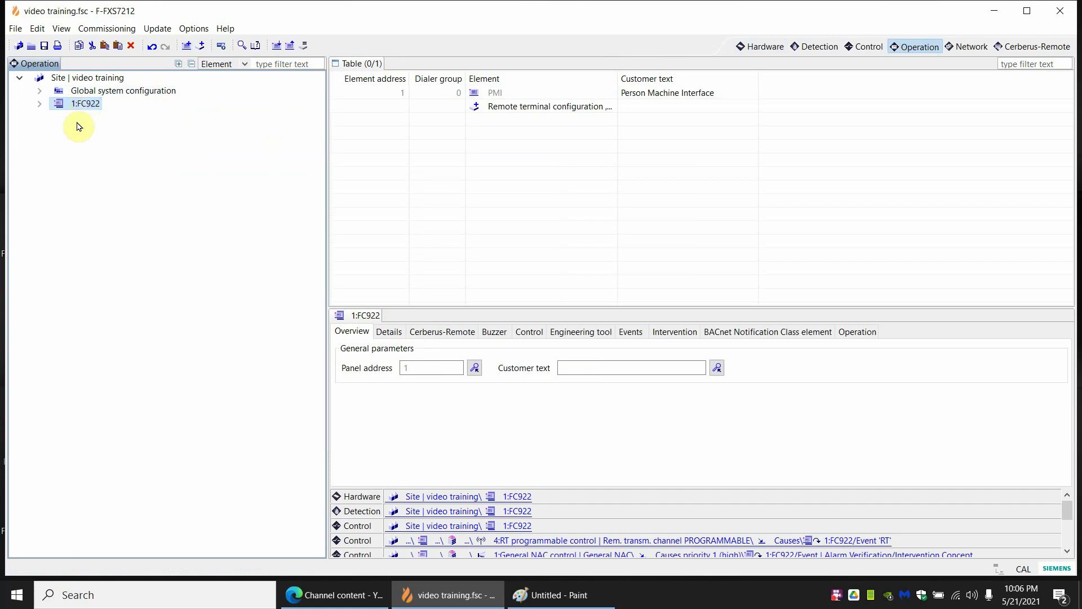
{"action": "right_click", "coordinate": [89, 106]}
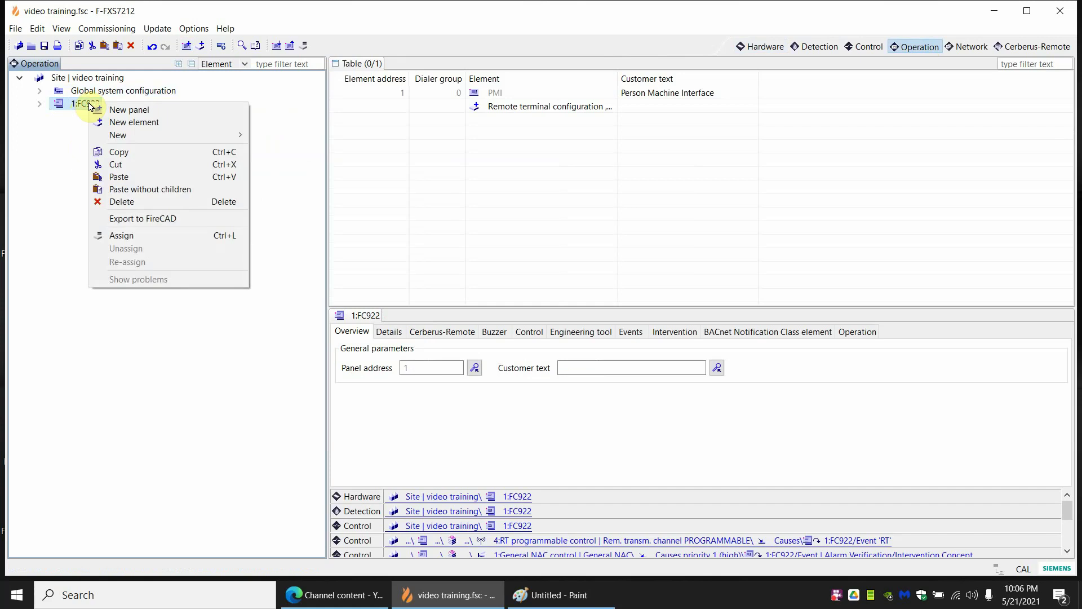
{"action": "mouse_move", "coordinate": [118, 136]}
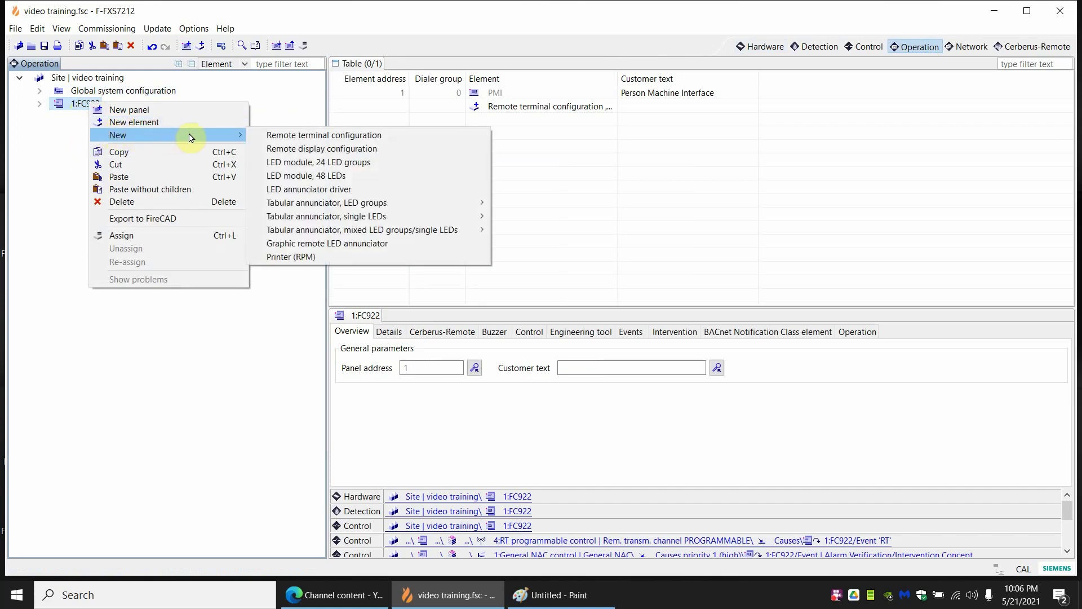
{"action": "left_click", "coordinate": [309, 137]}
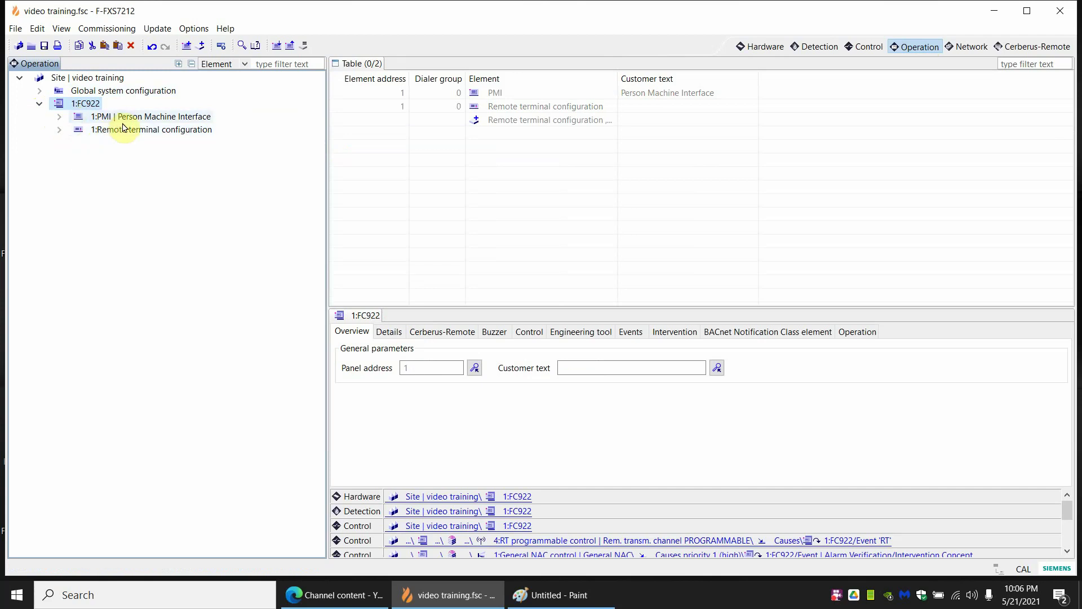
Assign the new remote terminal configuration to the FT2015 hardware on the RS485 module
{"action": "left_click", "coordinate": [119, 130]}
{"action": "right_click", "coordinate": [138, 131]}
{"action": "left_click", "coordinate": [170, 228]}
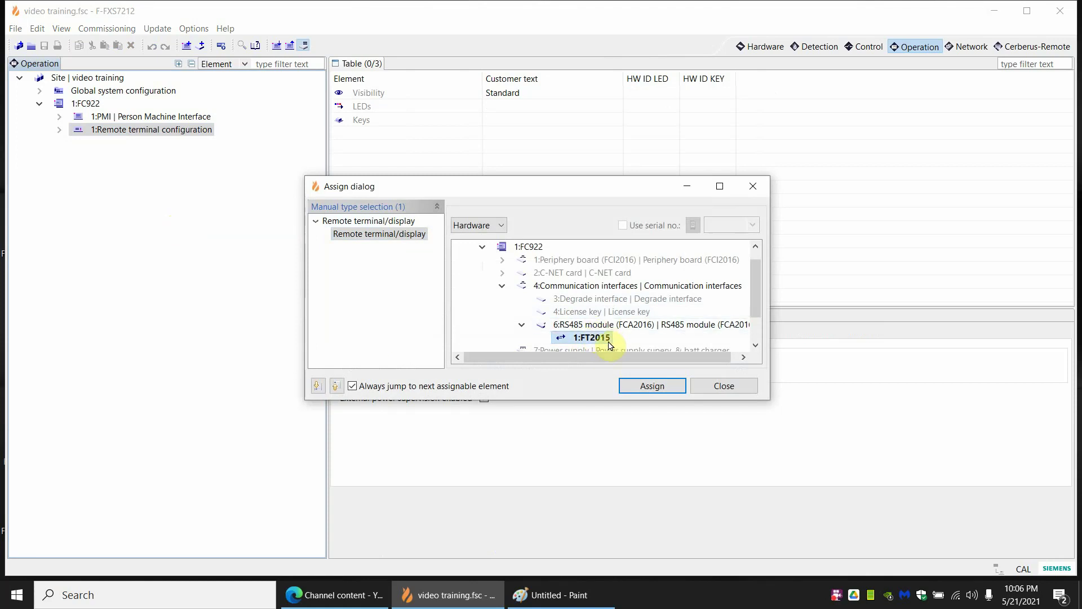
{"action": "left_click", "coordinate": [661, 387]}
{"action": "left_click", "coordinate": [726, 387]}
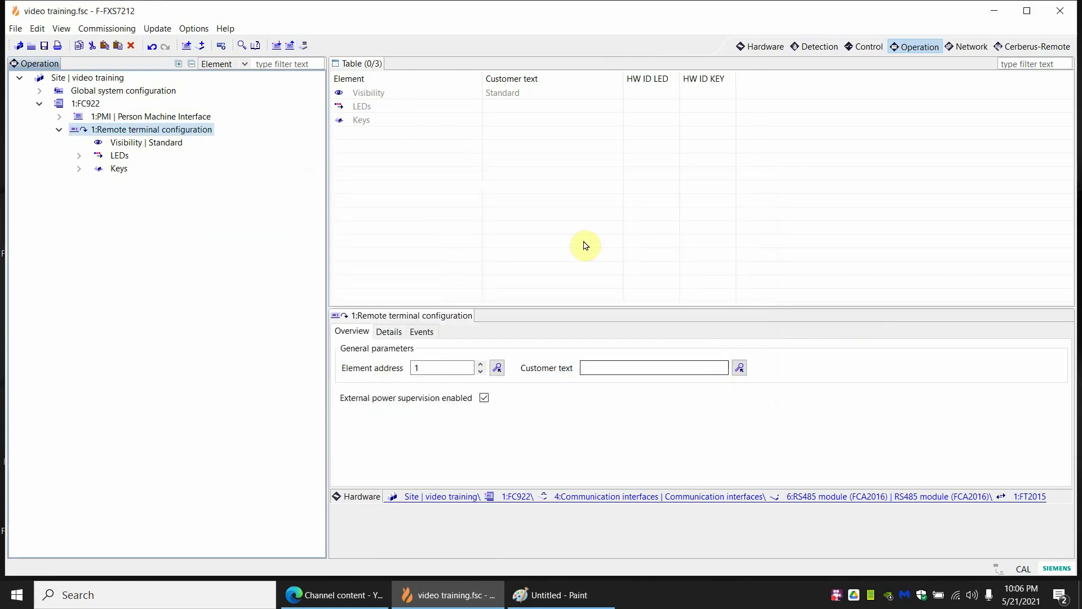
Assign the whole video training site to the remote terminal's Standard visibility, using the Site type
{"action": "left_click", "coordinate": [137, 144]}
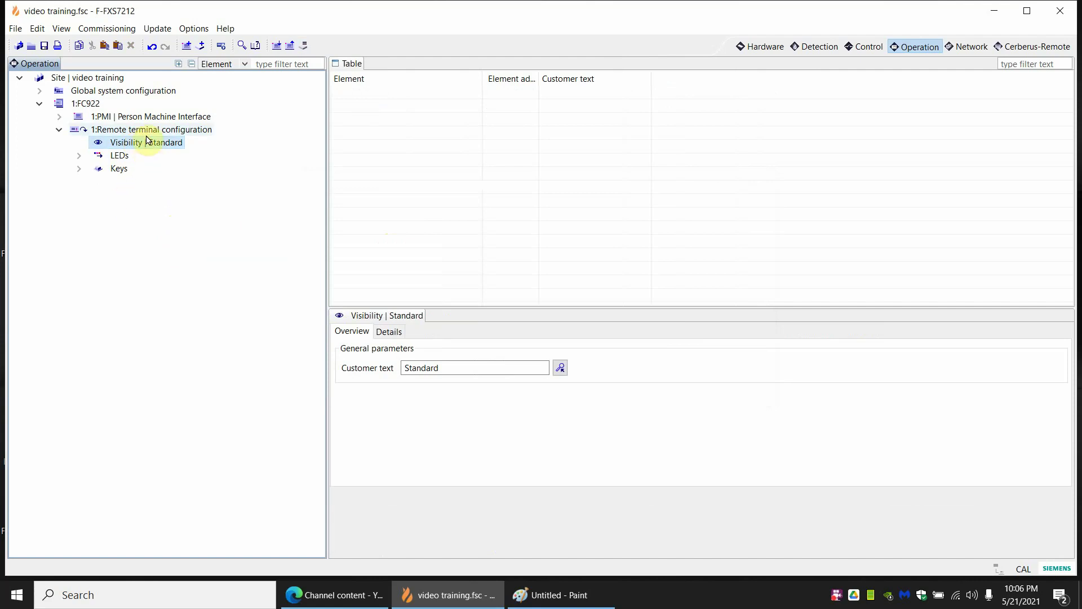
{"action": "right_click", "coordinate": [145, 147]}
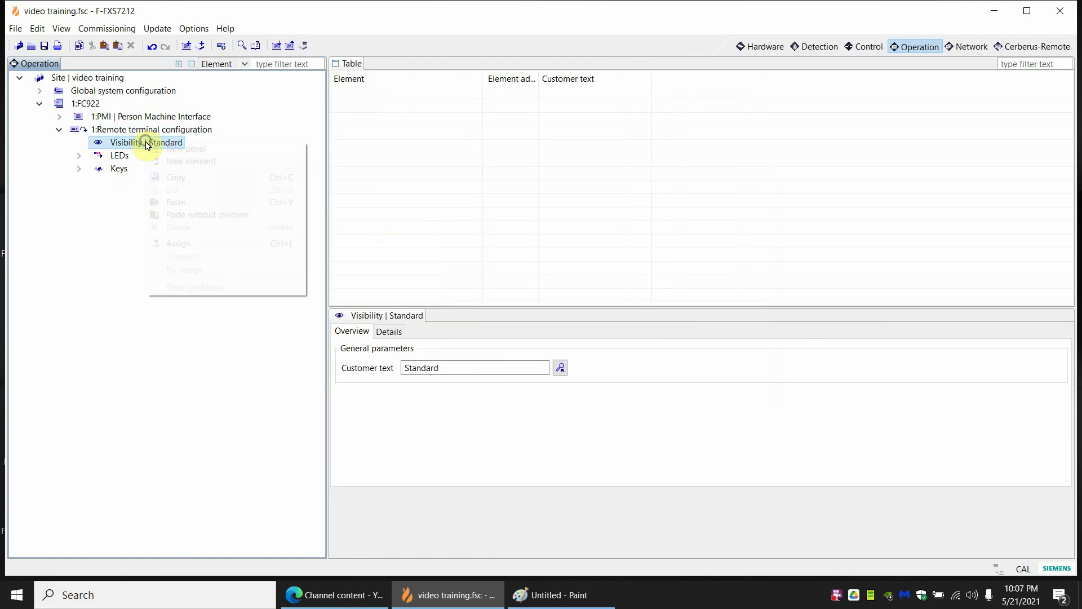
{"action": "left_click", "coordinate": [194, 242]}
{"action": "left_click", "coordinate": [514, 246]}
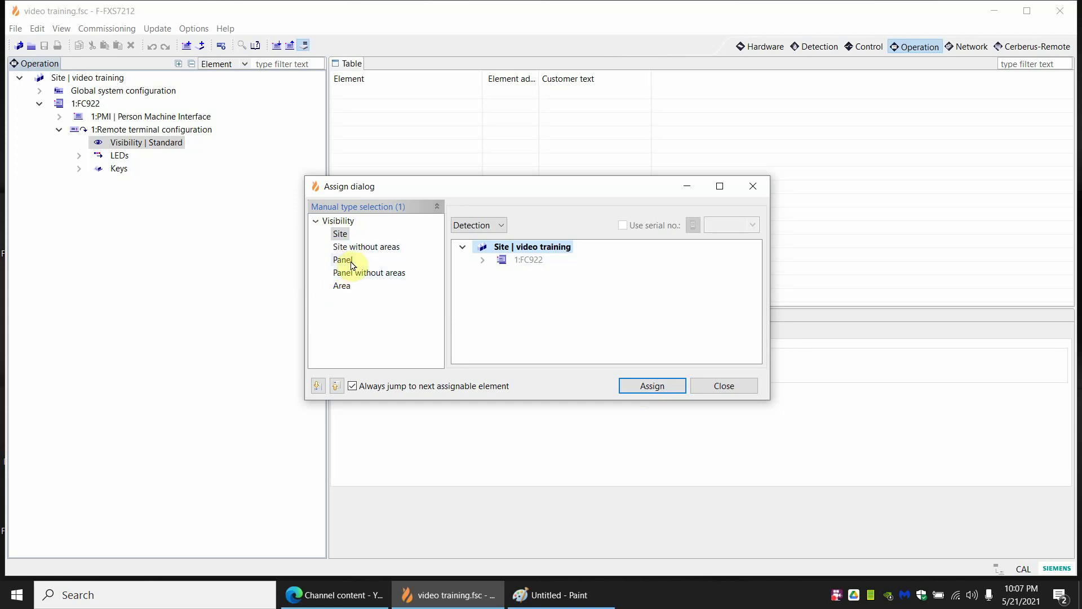
{"action": "left_click", "coordinate": [635, 383]}
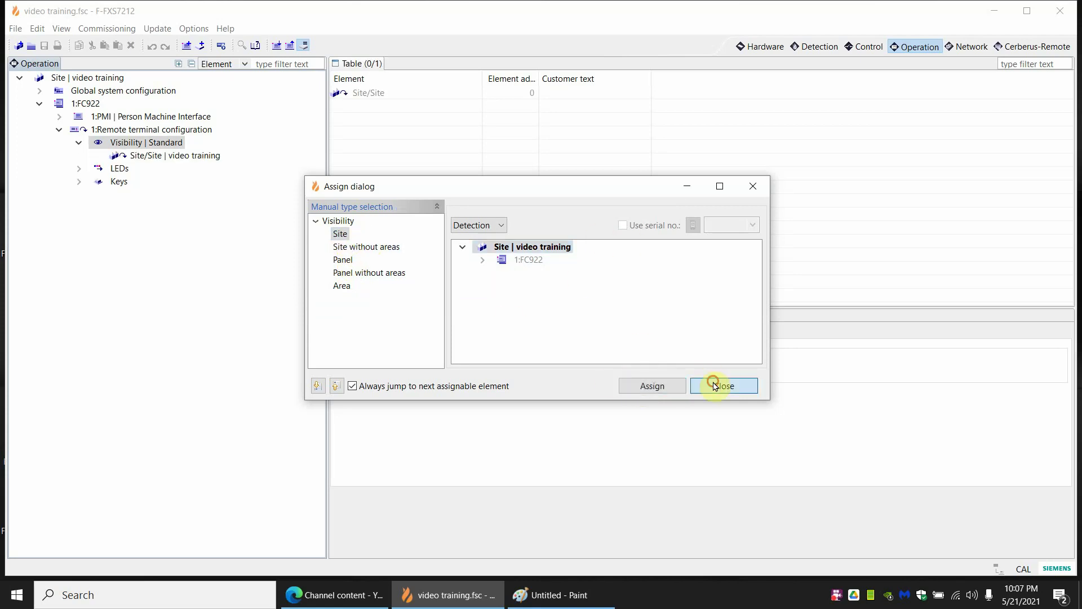
{"action": "left_click", "coordinate": [715, 385]}
Limit the assigned site's visible event categories to ALARMS and Supervisories, and collapse the FC922 tree
{"action": "left_click", "coordinate": [177, 158]}
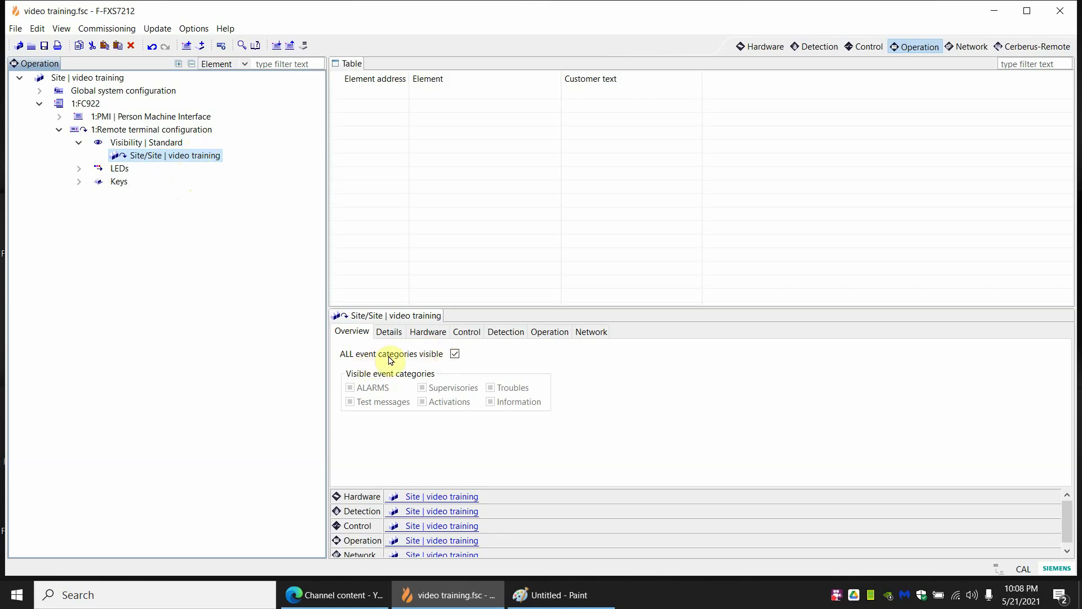
{"action": "left_click", "coordinate": [455, 354]}
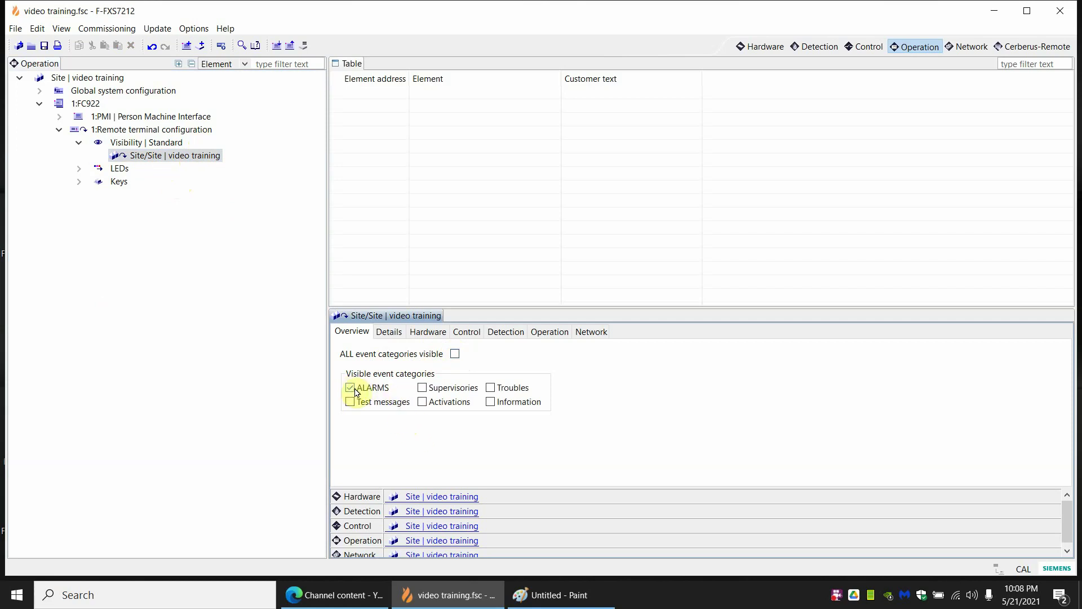
{"action": "left_click", "coordinate": [422, 388]}
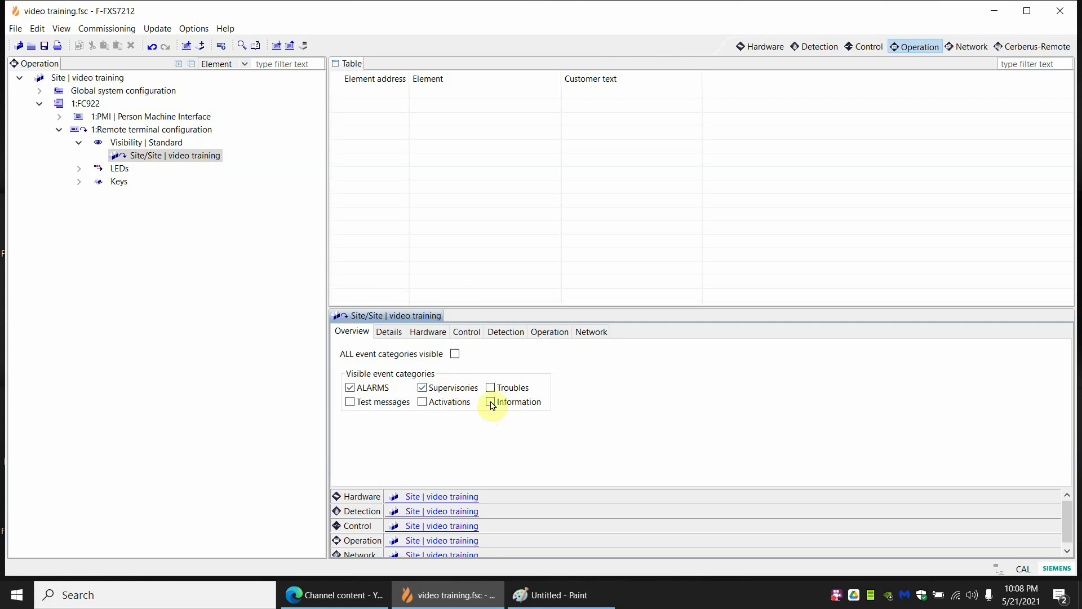
{"action": "left_click", "coordinate": [58, 129]}
{"action": "left_click", "coordinate": [39, 104]}
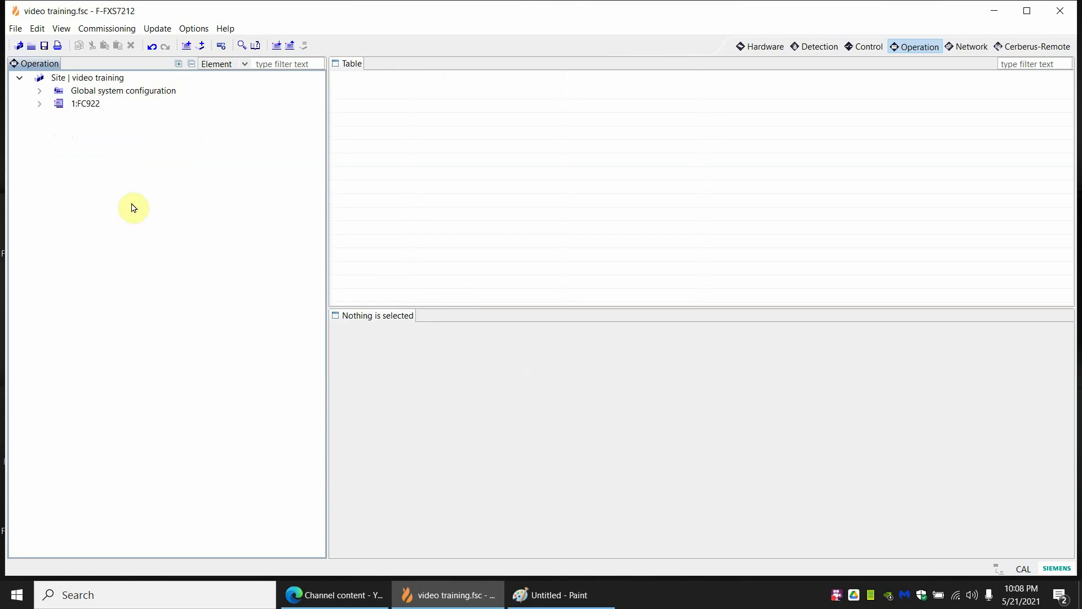
Open the Detection view and collapse all the expanded zones in the "devices by panel" section
{"action": "left_click", "coordinate": [767, 47]}
{"action": "left_click", "coordinate": [800, 46]}
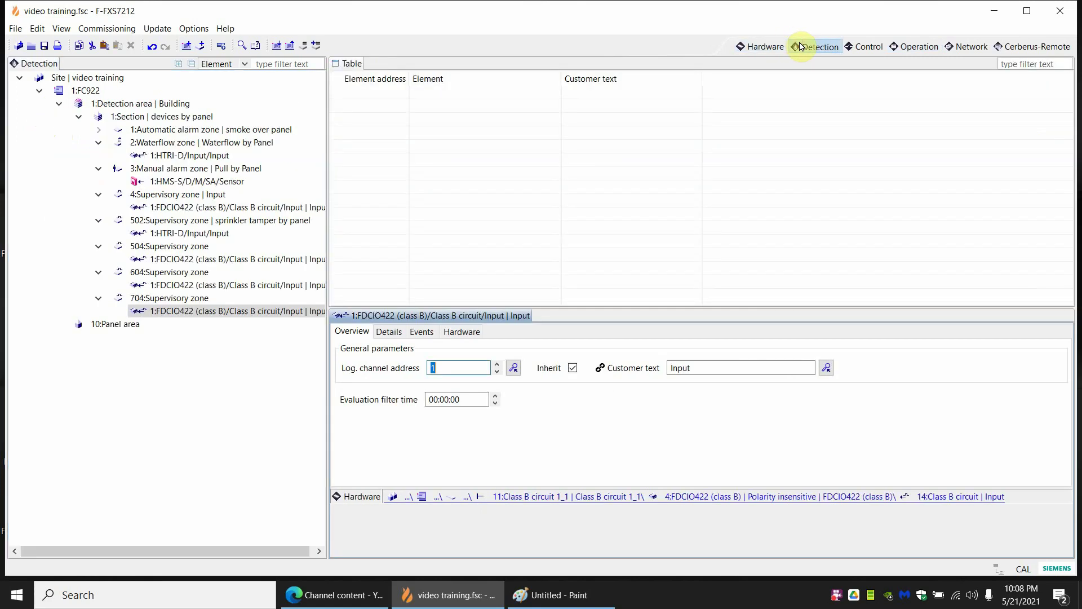
{"action": "left_click", "coordinate": [99, 142]}
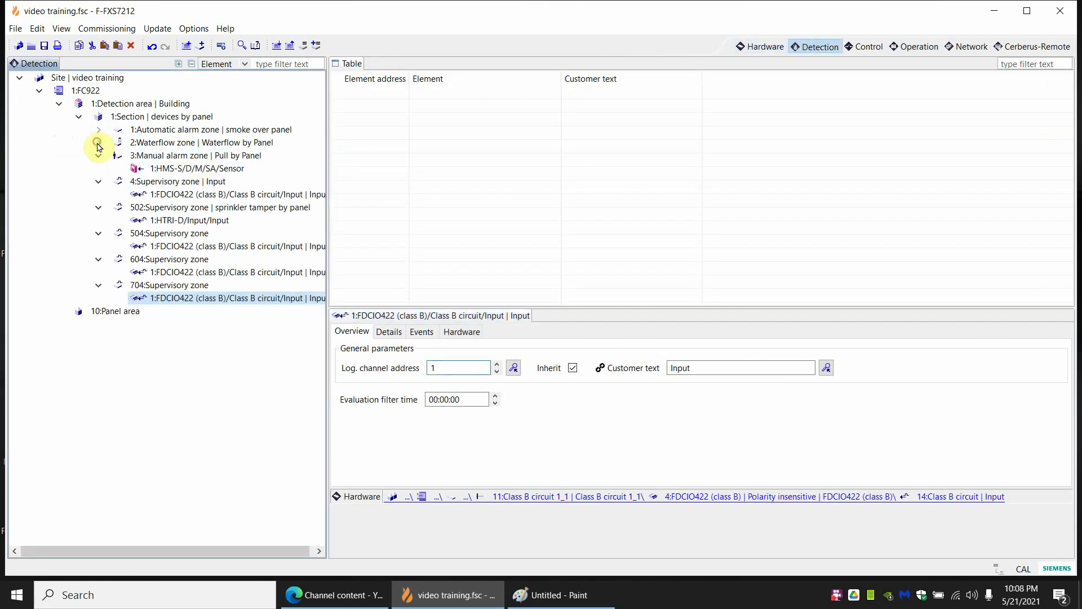
{"action": "left_click", "coordinate": [98, 155]}
{"action": "left_click", "coordinate": [99, 168]}
{"action": "left_click", "coordinate": [98, 181]}
{"action": "left_click", "coordinate": [98, 194]}
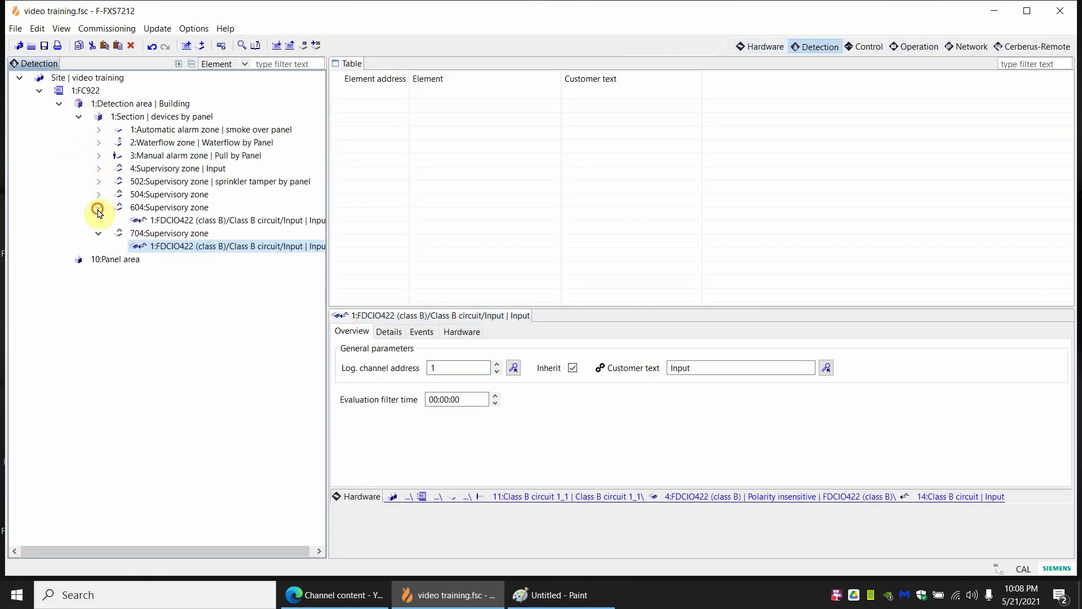
{"action": "left_click", "coordinate": [99, 207]}
{"action": "left_click", "coordinate": [99, 220]}
Start Create and Assign for the "devices by panel" section and choose the "OP921, with output" device as a supervisory zone
{"action": "left_click", "coordinate": [165, 117]}
{"action": "right_click", "coordinate": [166, 116]}
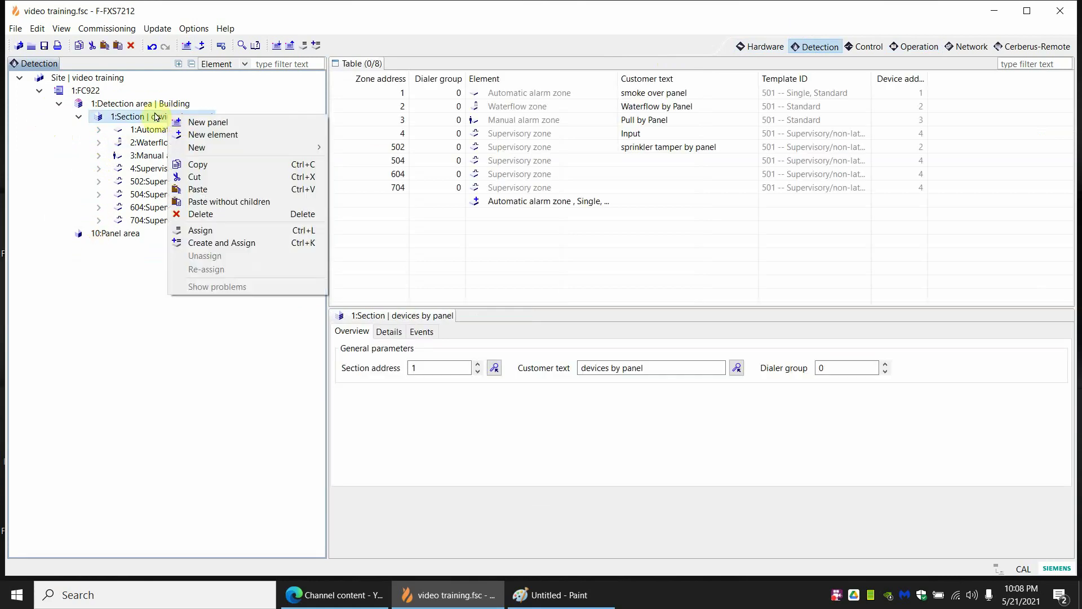
{"action": "left_click", "coordinate": [228, 242]}
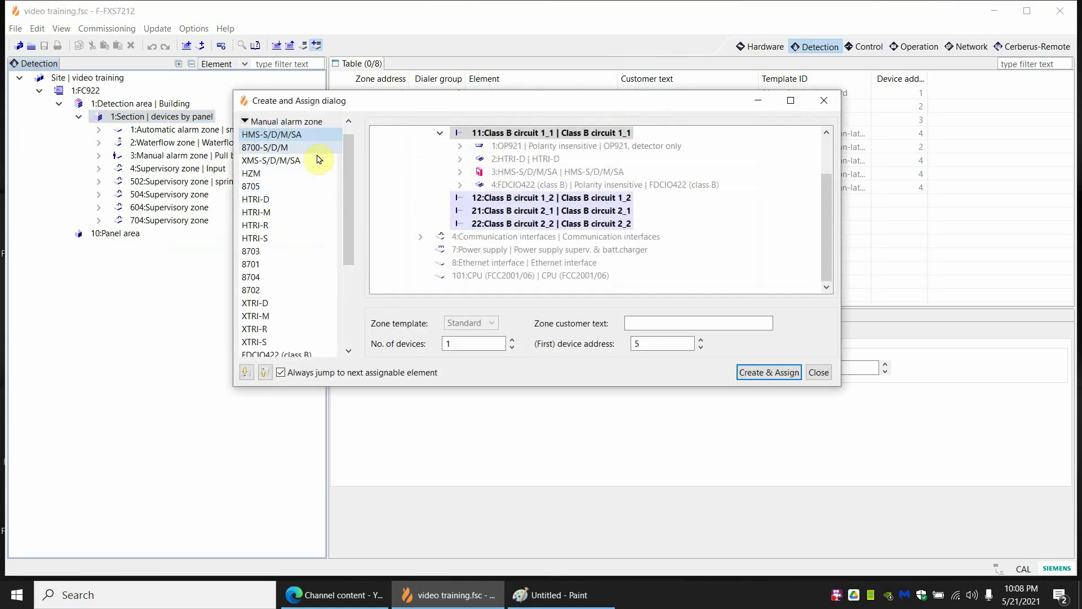
{"action": "scroll", "coordinate": [337, 159], "scroll_direction": "up", "scroll_amount": 1}
{"action": "left_click", "coordinate": [256, 137]}
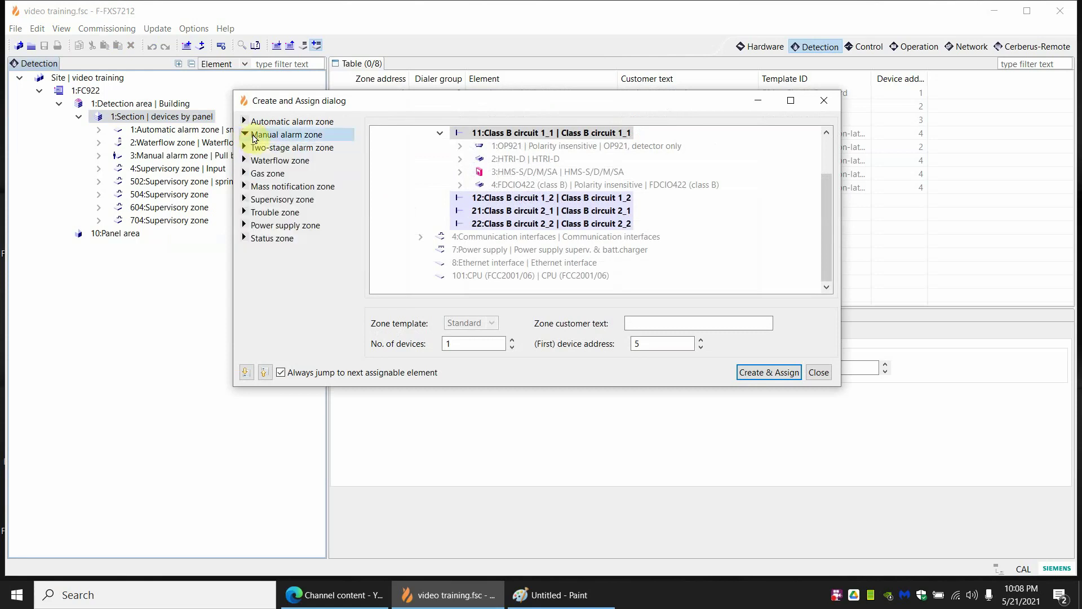
{"action": "left_click", "coordinate": [246, 201]}
{"action": "scroll", "coordinate": [286, 220], "scroll_direction": "up", "scroll_amount": 1}
{"action": "scroll", "coordinate": [286, 219], "scroll_direction": "down", "scroll_amount": 5}
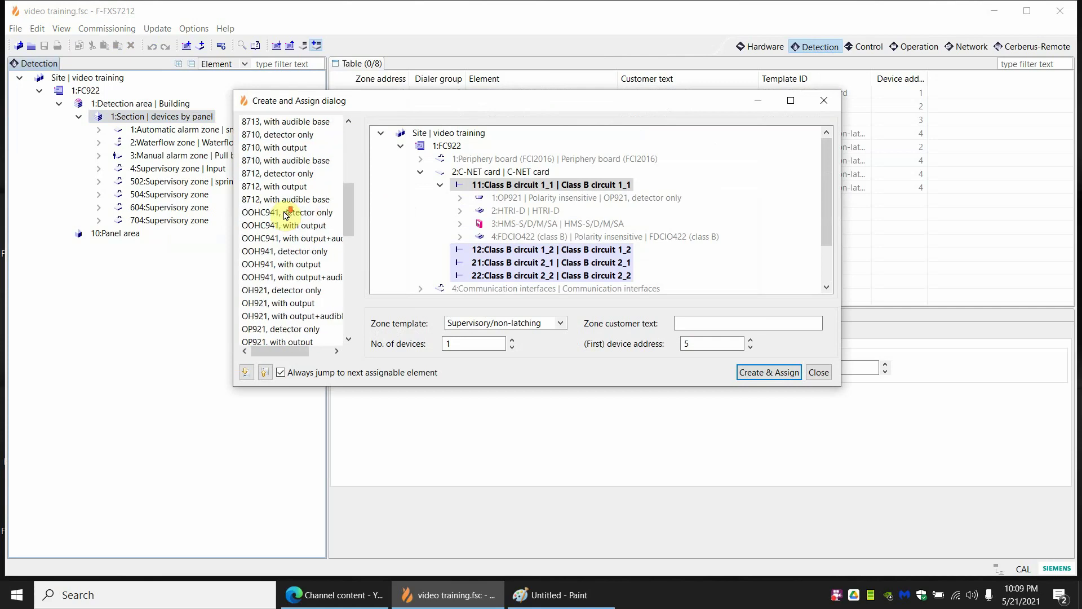
{"action": "left_click", "coordinate": [286, 291]}
{"action": "scroll", "coordinate": [286, 292], "scroll_direction": "down", "scroll_amount": 2}
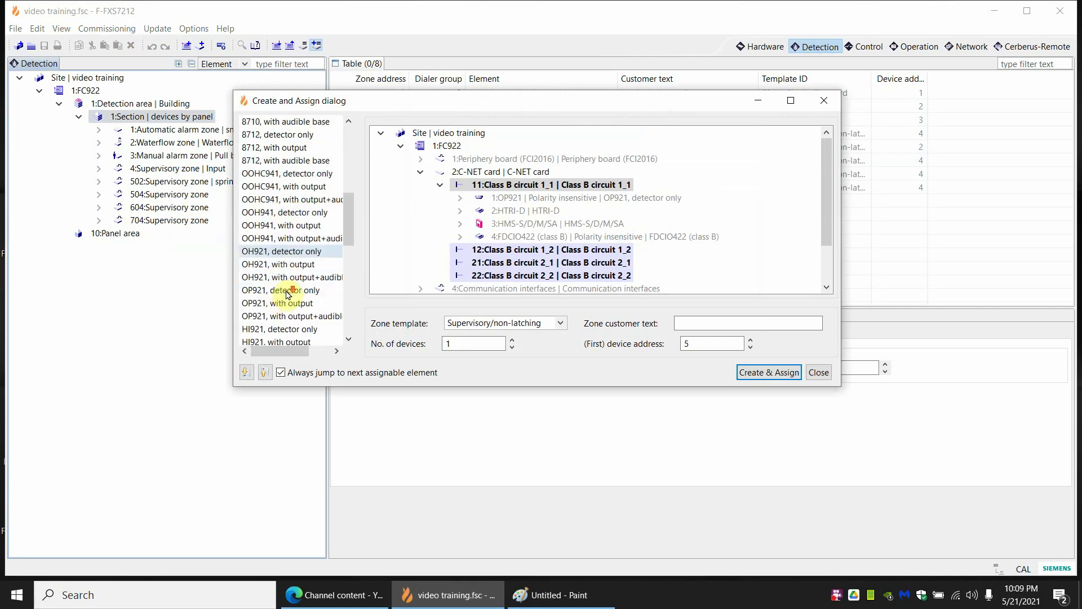
{"action": "left_click", "coordinate": [284, 278]}
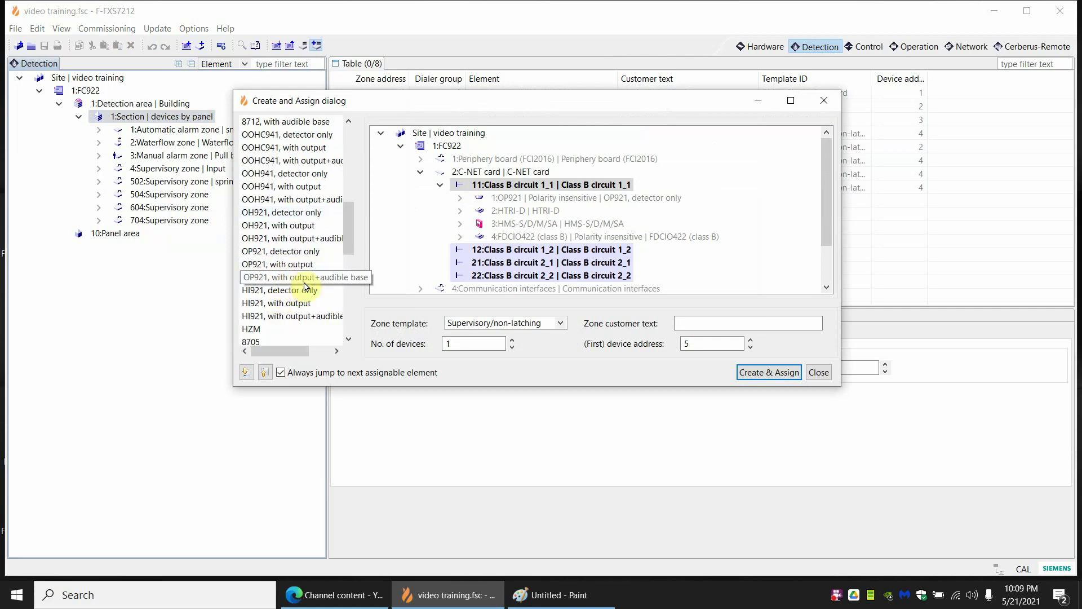
{"action": "left_click", "coordinate": [276, 265]}
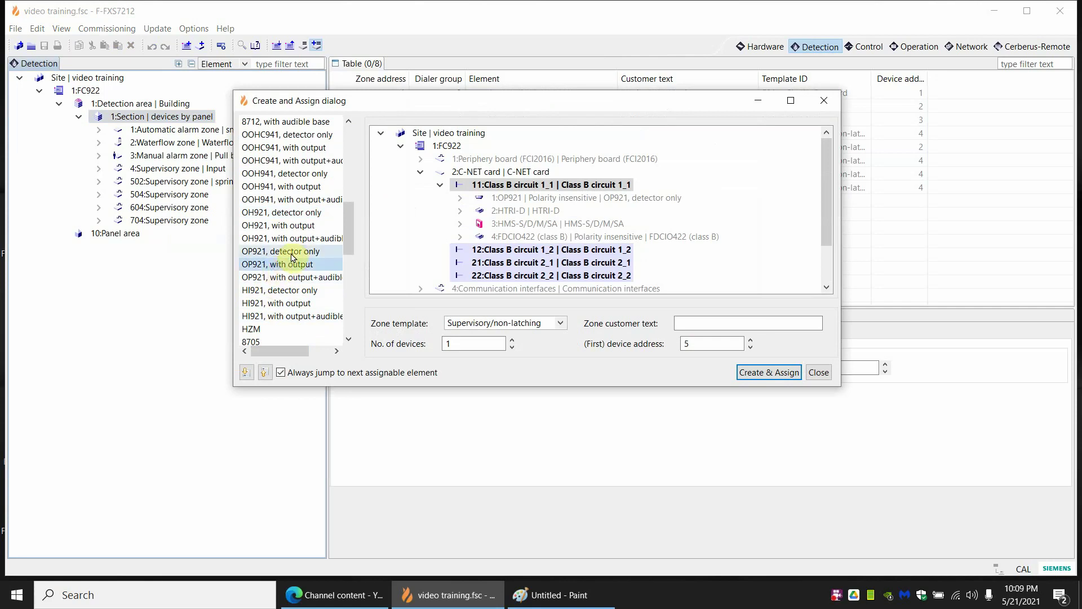
Create and assign 4 of these devices starting at device address 5, with the zone customer text "Duct AHU1"
{"action": "left_click_drag", "start_coordinate": [483, 340], "coordinate": [437, 343]}
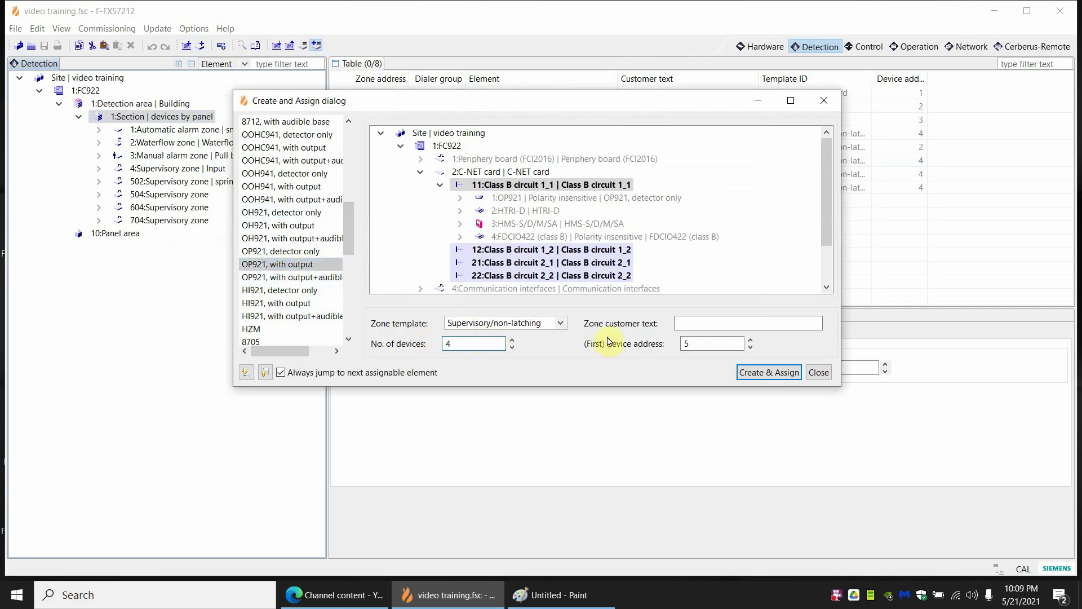
{"action": "left_click", "coordinate": [701, 322]}
{"action": "type", "text": "Duct AHU1"}
{"action": "left_click", "coordinate": [769, 375]}
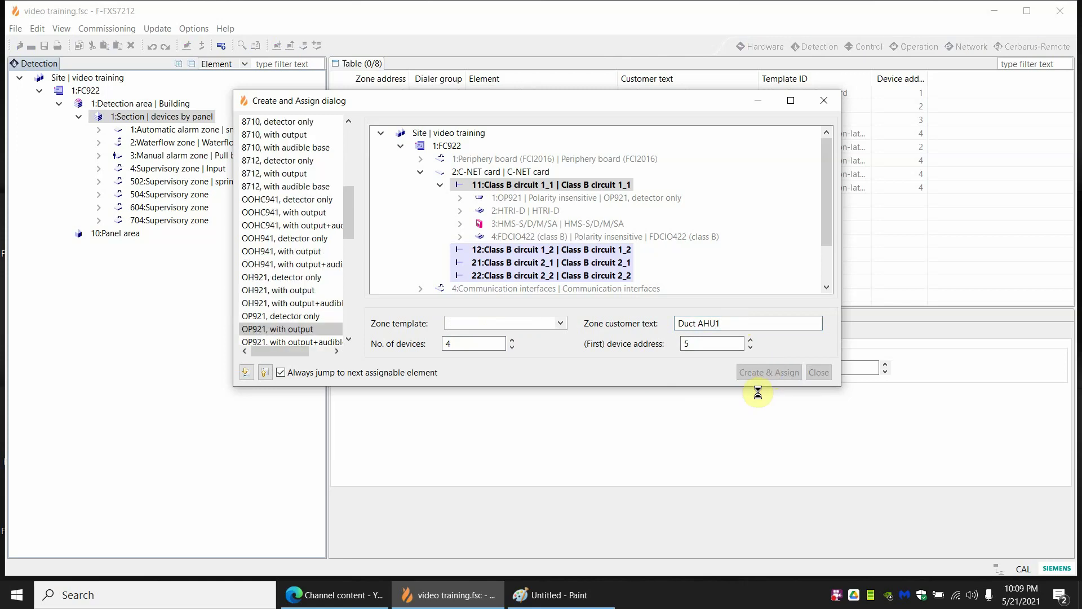
{"action": "left_click", "coordinate": [818, 373]}
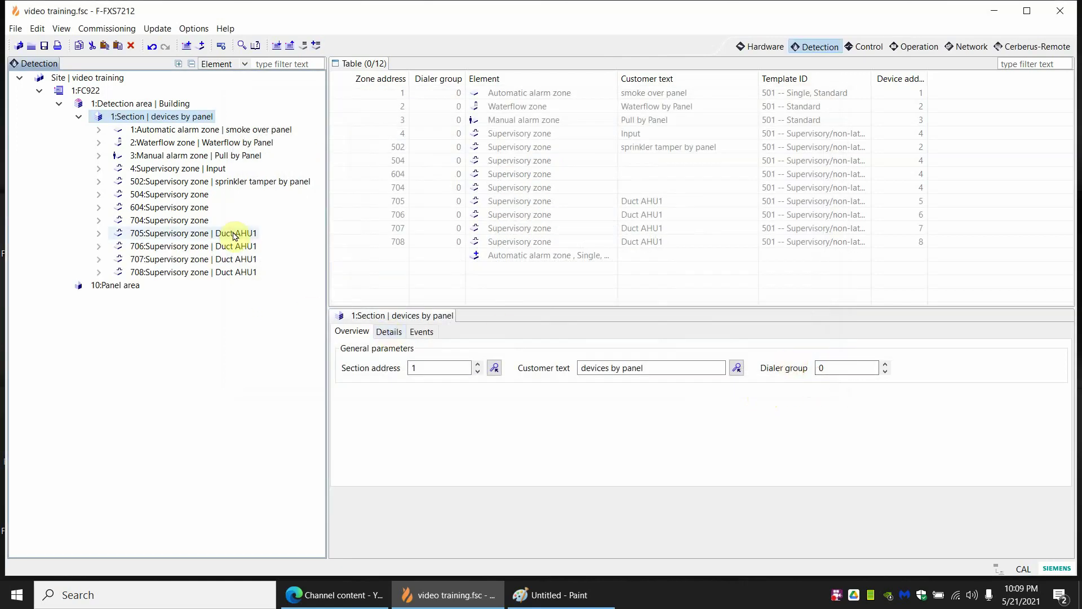
Change the customer text of supervisory zone 705 to "Duct AHU1 supply 1"
{"action": "left_click", "coordinate": [234, 235]}
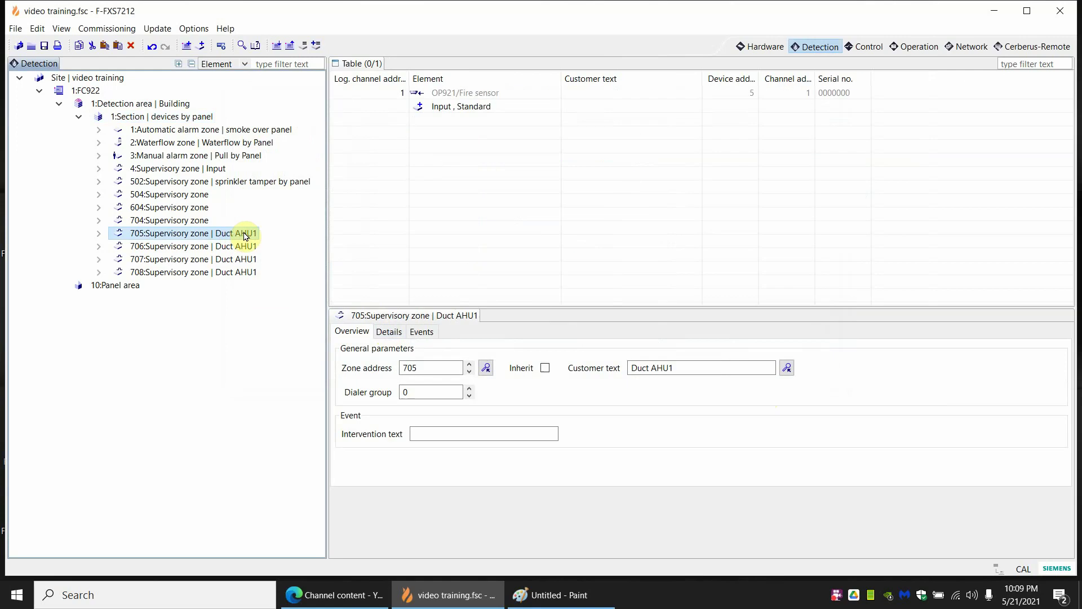
{"action": "left_click", "coordinate": [696, 368]}
{"action": "left_click", "coordinate": [704, 366]}
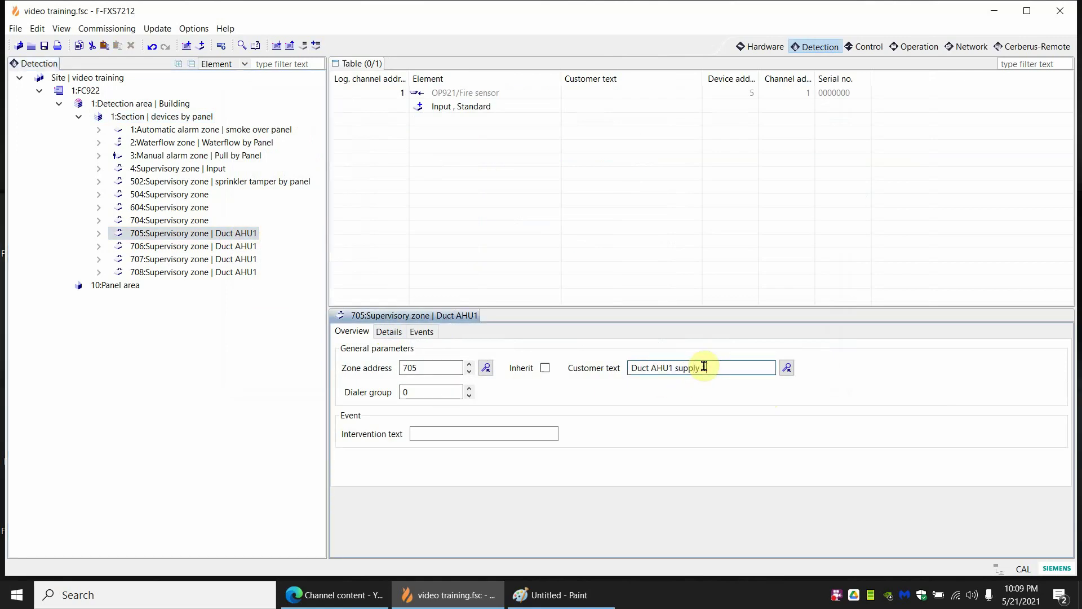
{"action": "type", "text": "supply 1"}
{"action": "key", "text": "Return"}
Change the customer text of supervisory zone 706 to "Duct AHU1 supply 2"
{"action": "left_click", "coordinate": [251, 246]}
{"action": "left_click", "coordinate": [709, 367]}
{"action": "left_click", "coordinate": [710, 366]}
{"action": "left_click", "coordinate": [710, 367]}
{"action": "type", "text": "supply 2"}
{"action": "key", "text": "Return"}
Change the customer text of supervisory zone 707 to "Duct AHU1 return 1"
{"action": "left_click", "coordinate": [247, 259]}
{"action": "left_click", "coordinate": [692, 365]}
{"action": "left_click", "coordinate": [693, 364]}
{"action": "type", "text": "return"}
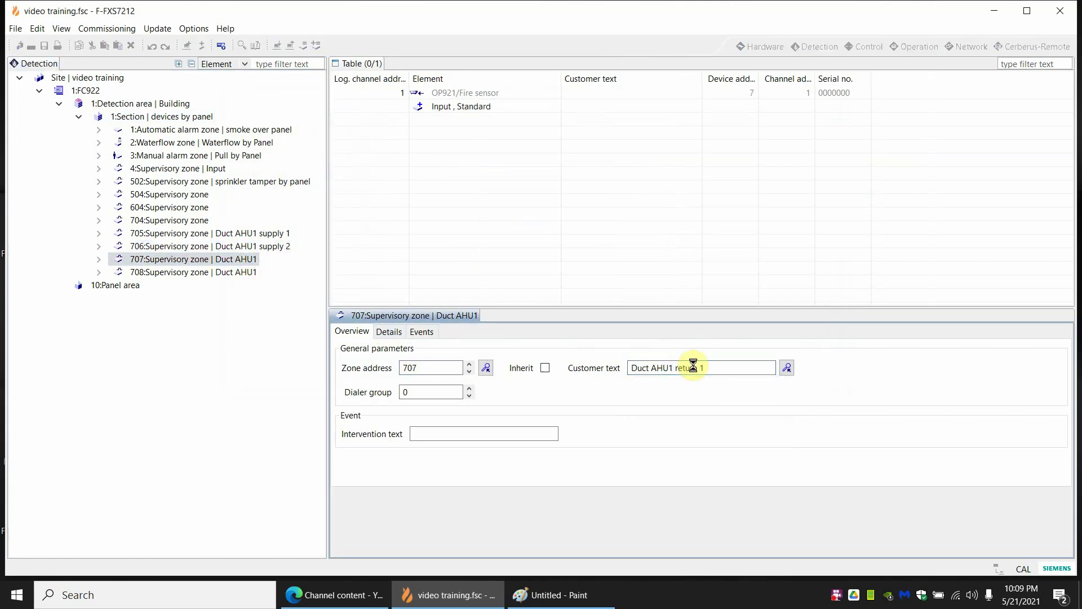
Change the customer text of supervisory zone 708 to "Duct AHU1 return 2"
{"action": "key", "text": "Return"}
{"action": "left_click", "coordinate": [242, 272]}
{"action": "left_click", "coordinate": [703, 365]}
{"action": "left_click", "coordinate": [703, 365]}
{"action": "type", "text": "return 2"}
{"action": "key", "text": "Return"}
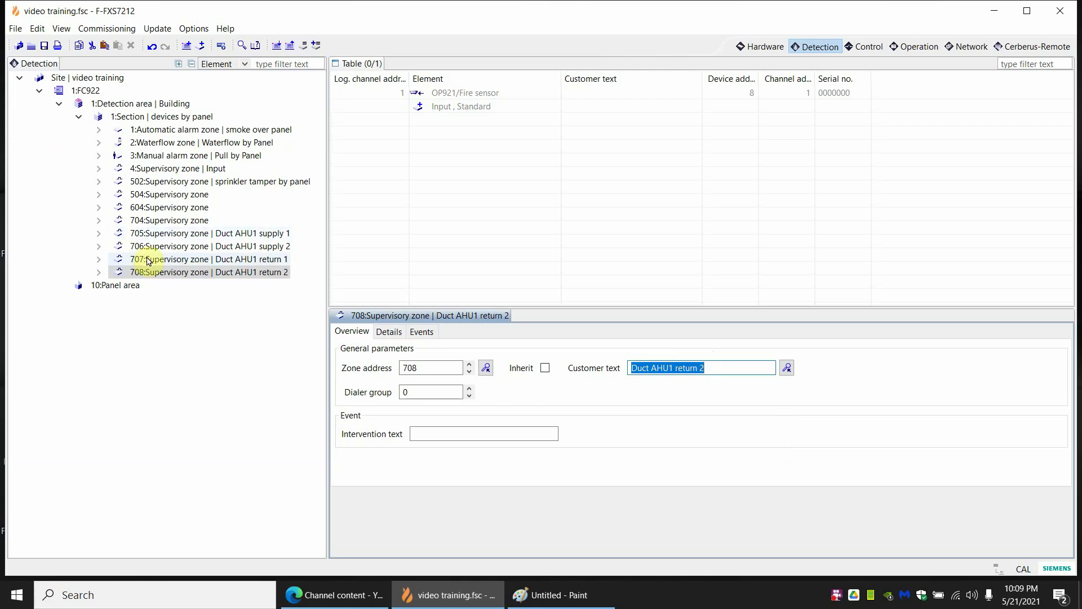
Trace the OP921 fire sensor in supervisory zone 707 to its hardware device and examine the sensor and output channels
{"action": "left_click", "coordinate": [99, 259]}
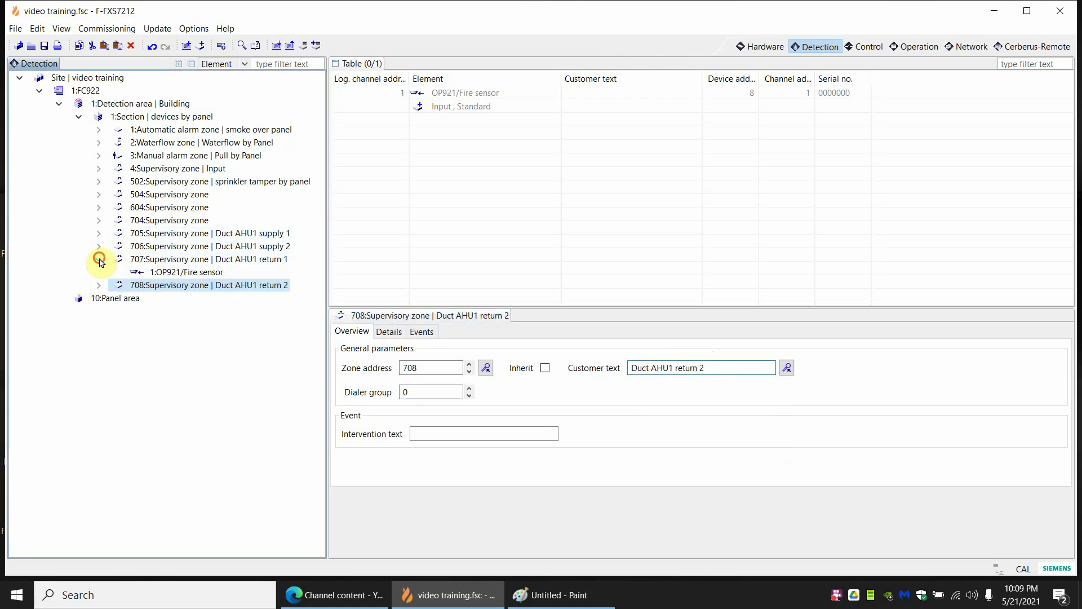
{"action": "left_click", "coordinate": [171, 274]}
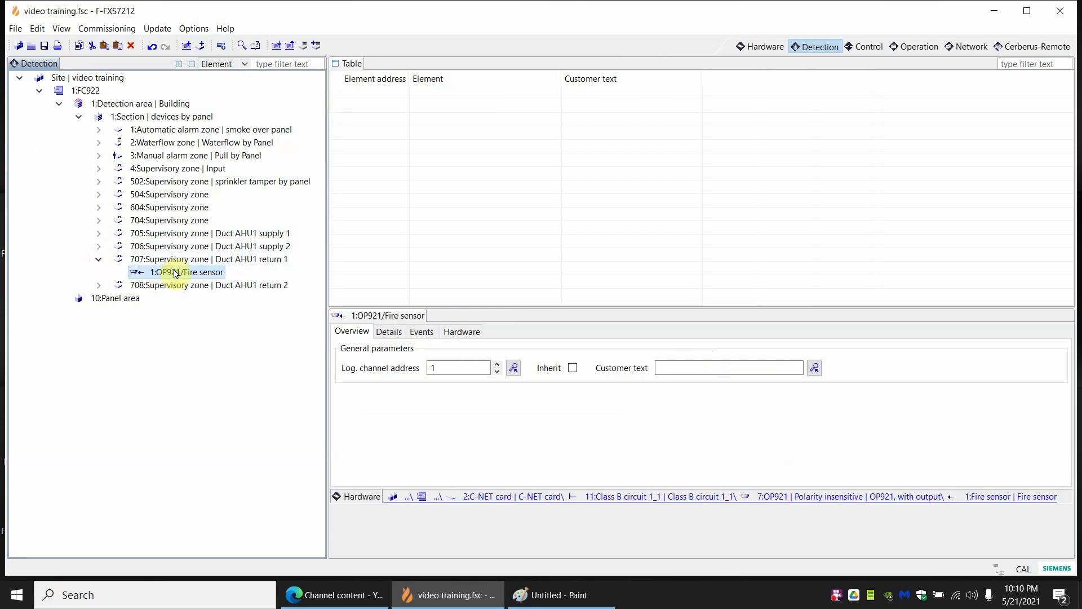
{"action": "left_click", "coordinate": [523, 496]}
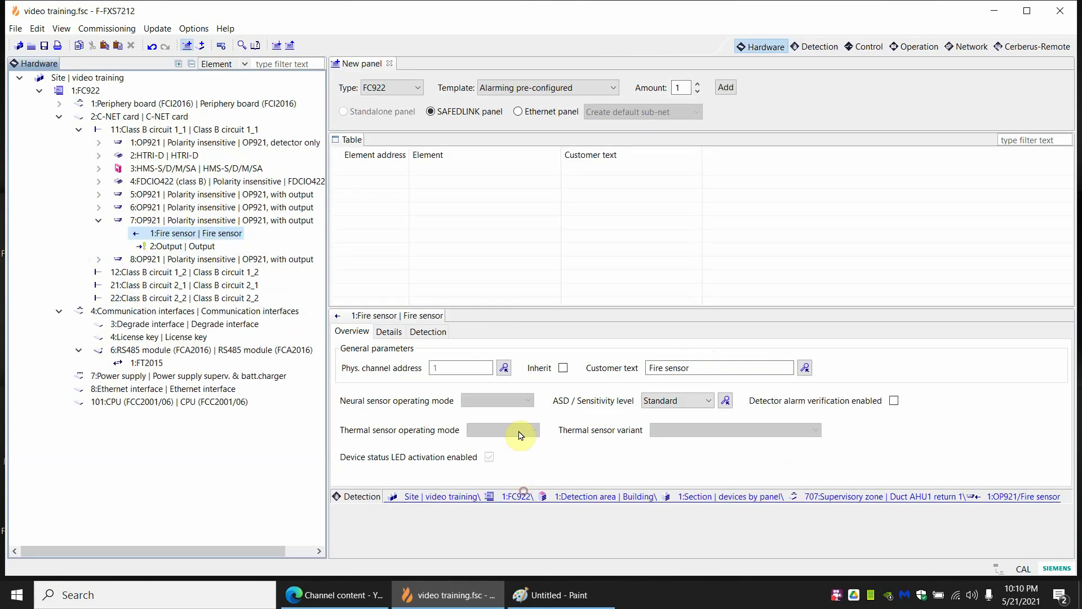
{"action": "left_click", "coordinate": [177, 246]}
{"action": "left_click", "coordinate": [180, 233]}
{"action": "left_click", "coordinate": [98, 220]}
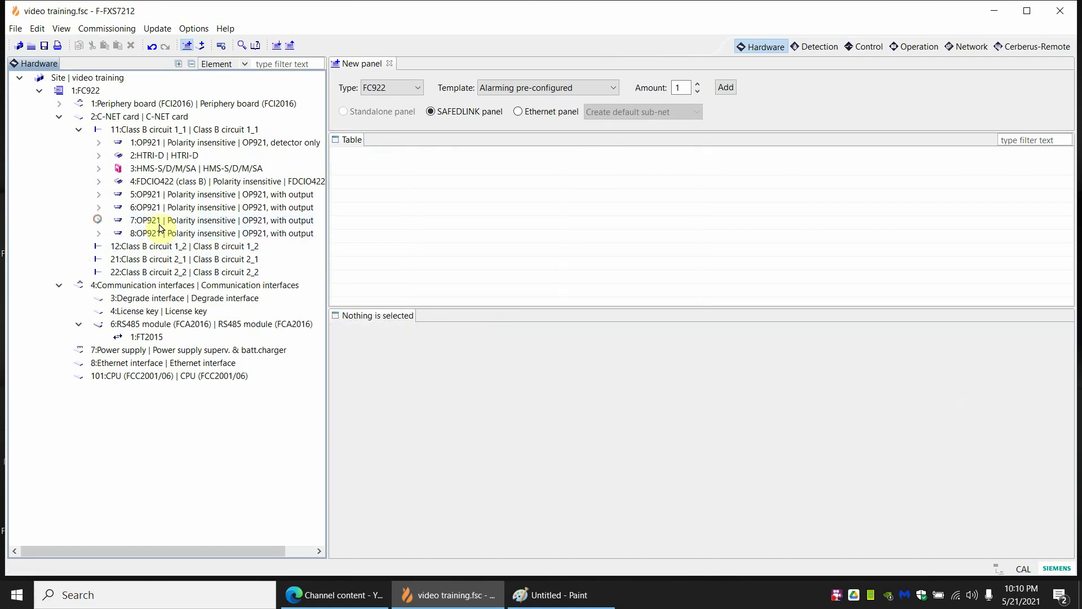
{"action": "left_click", "coordinate": [98, 220]}
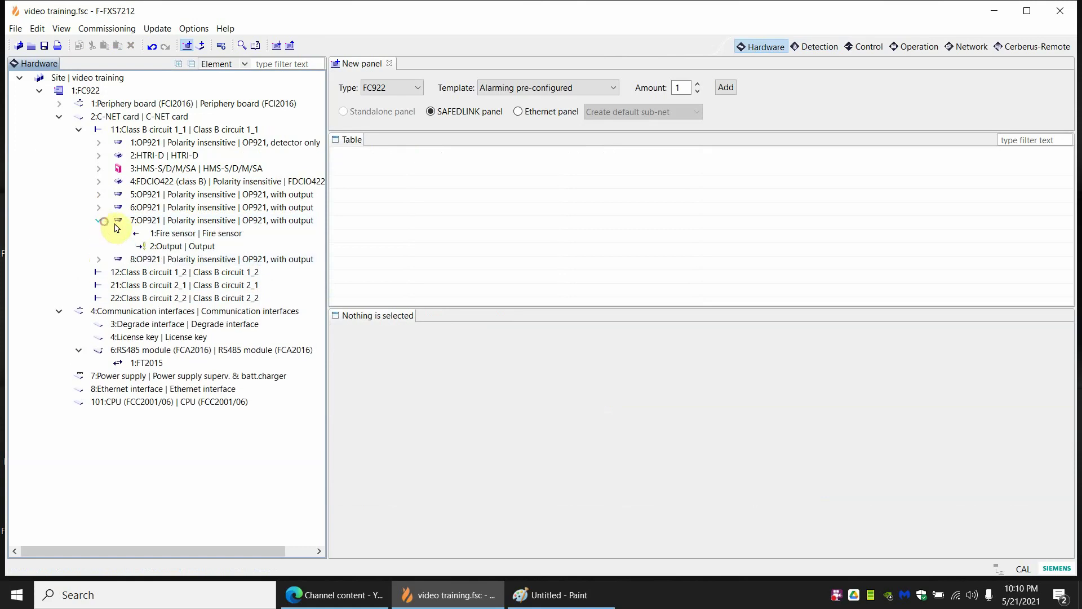
{"action": "left_click", "coordinate": [155, 249]}
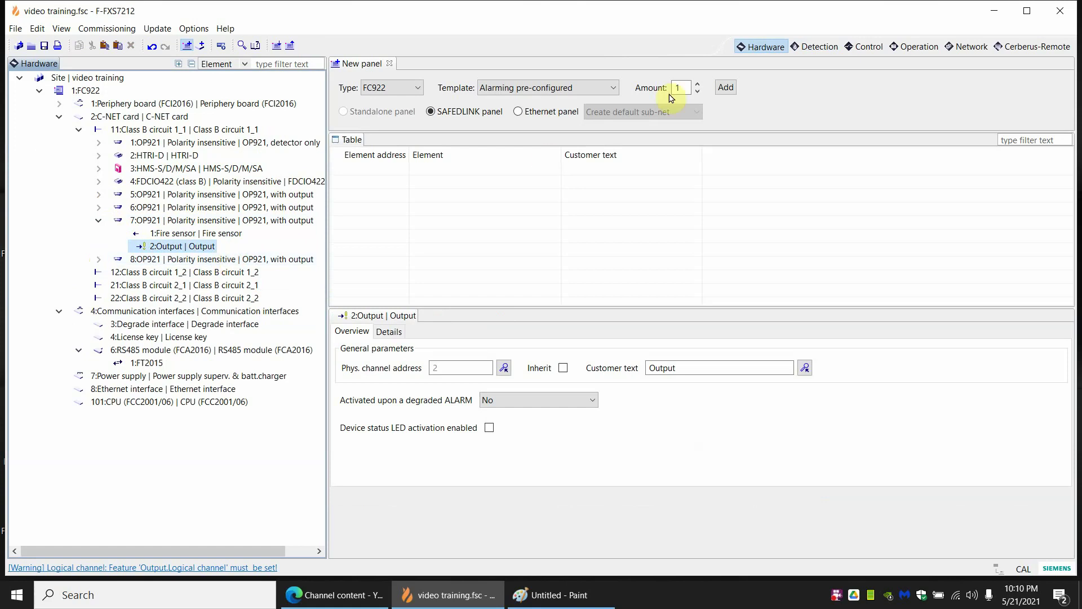
Create a standard fire control in the auto-configured fire control group and expand it to view its causes and effects
{"action": "left_click", "coordinate": [864, 50]}
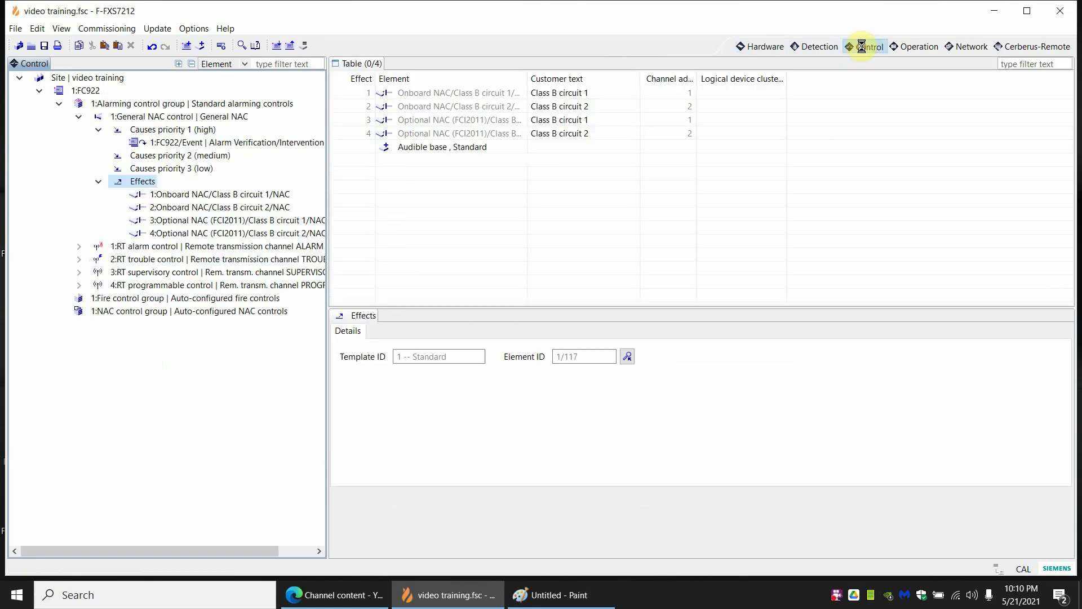
{"action": "left_click", "coordinate": [79, 116]}
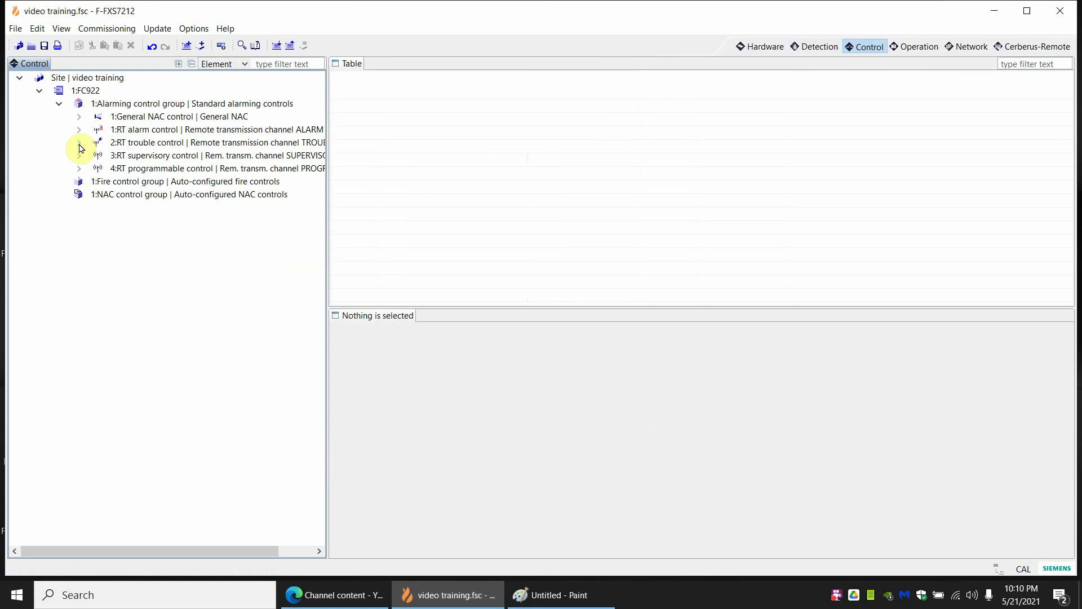
{"action": "left_click", "coordinate": [116, 183]}
{"action": "right_click", "coordinate": [125, 182]}
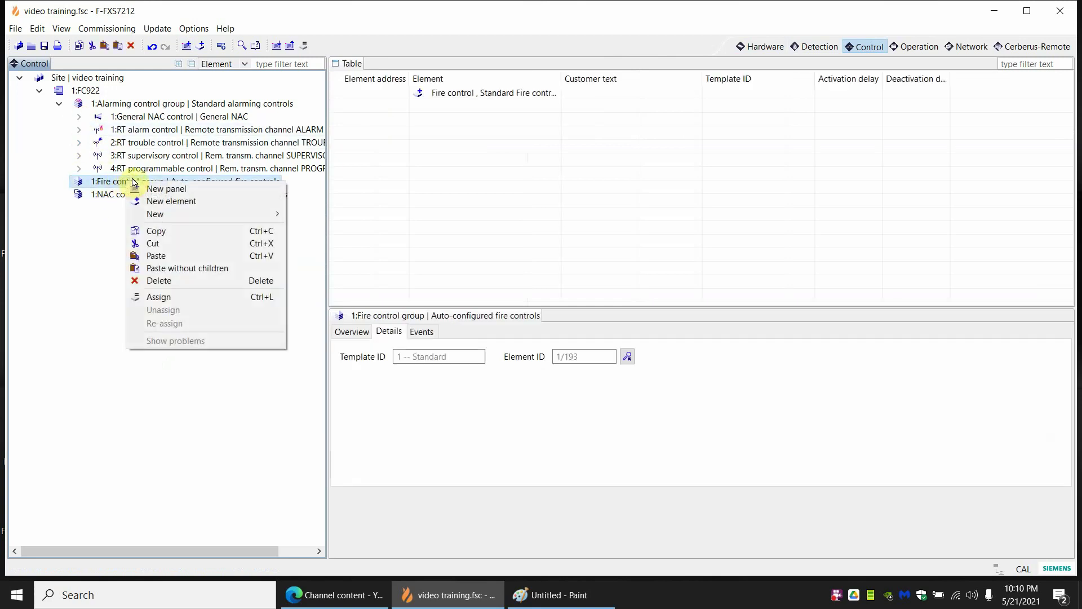
{"action": "mouse_move", "coordinate": [181, 217]}
{"action": "mouse_move", "coordinate": [330, 215]}
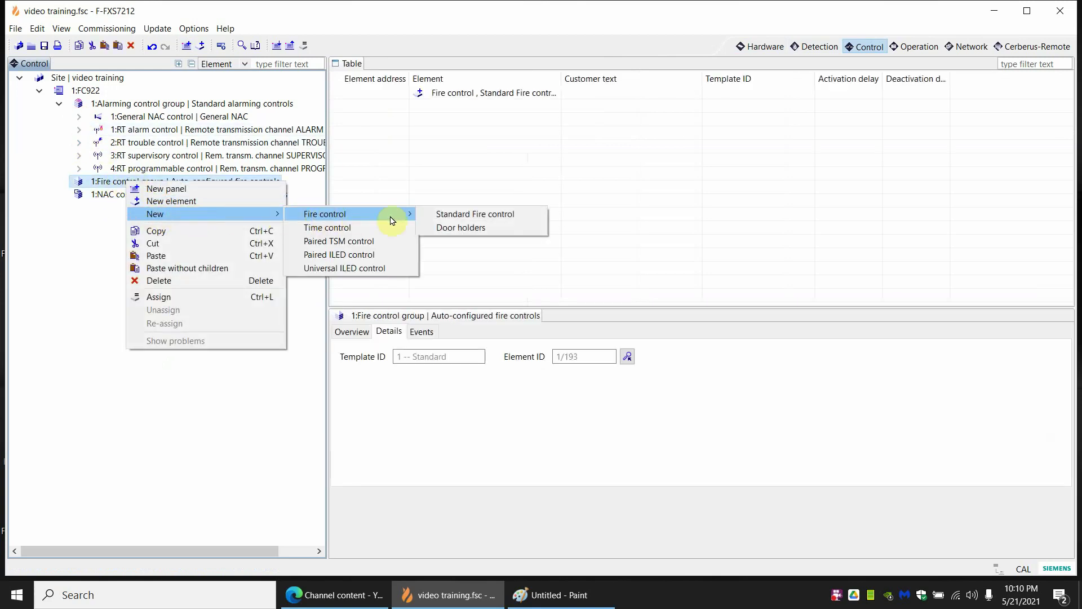
{"action": "left_click", "coordinate": [464, 216]}
{"action": "left_click", "coordinate": [148, 195]}
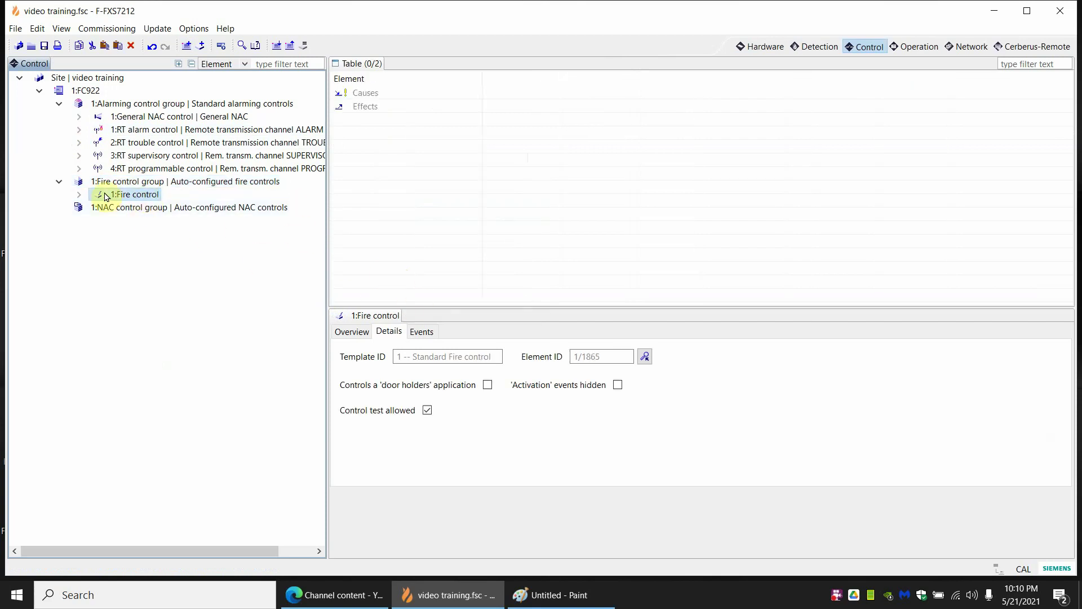
{"action": "left_click", "coordinate": [83, 195]}
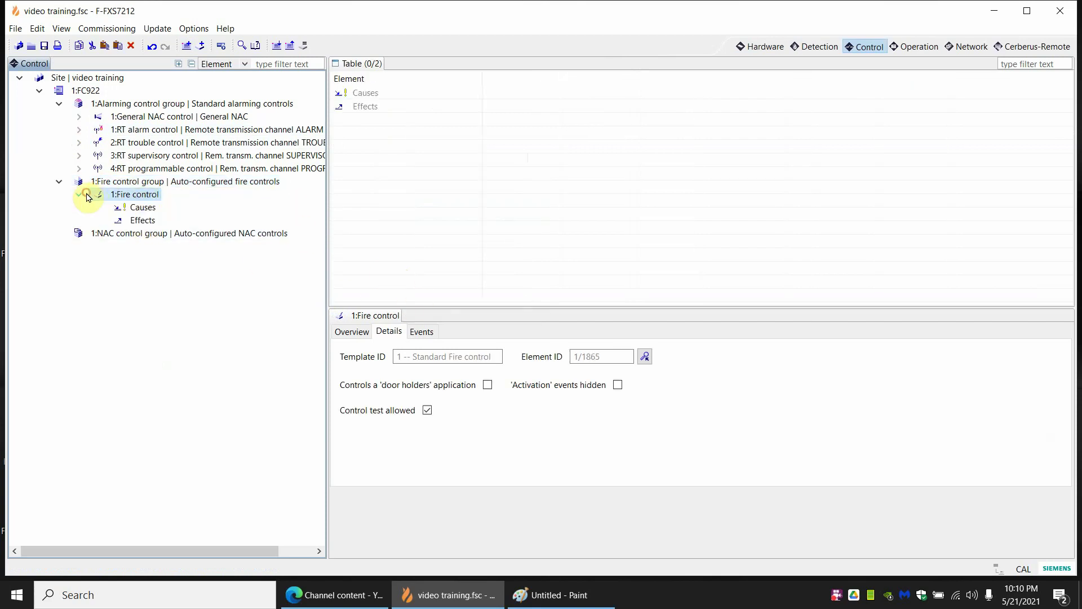
{"action": "left_click", "coordinate": [144, 212]}
{"action": "left_click", "coordinate": [149, 222]}
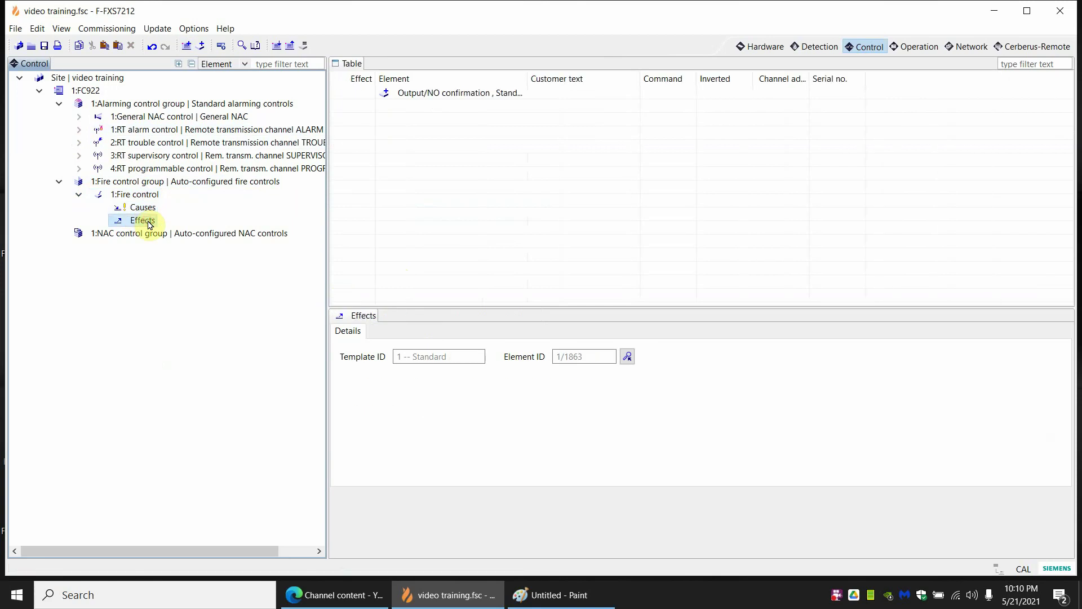
Set the customer text of the new fire control to "AHU Duct control"
{"action": "left_click", "coordinate": [148, 193]}
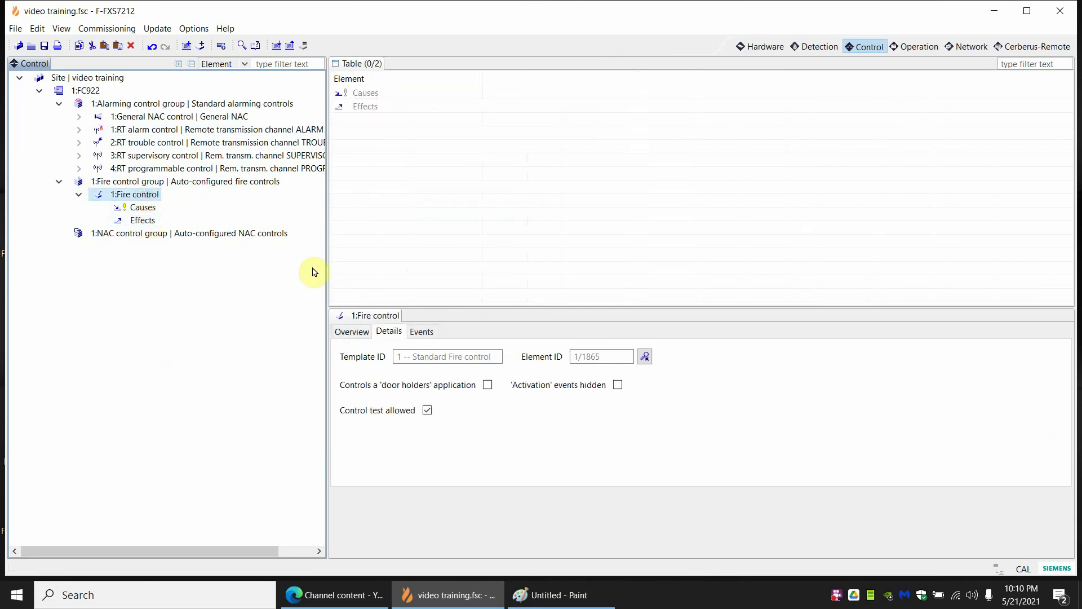
{"action": "left_click", "coordinate": [342, 332]}
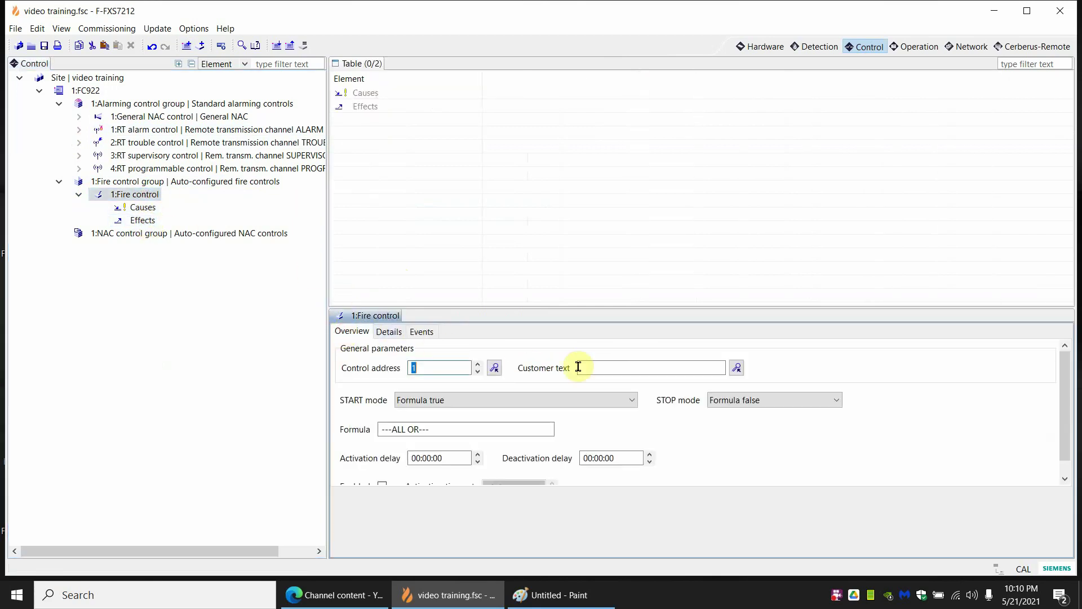
{"action": "left_click", "coordinate": [598, 365]}
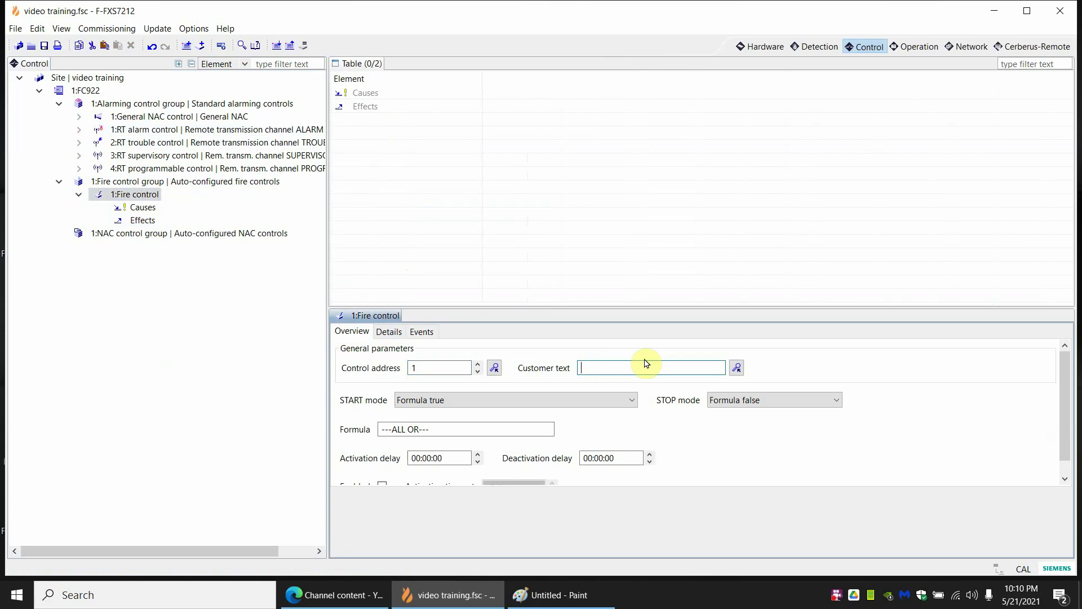
{"action": "type", "text": "AHU"}
{"action": "type", "text": "Duct control"}
{"action": "key", "text": "Return"}
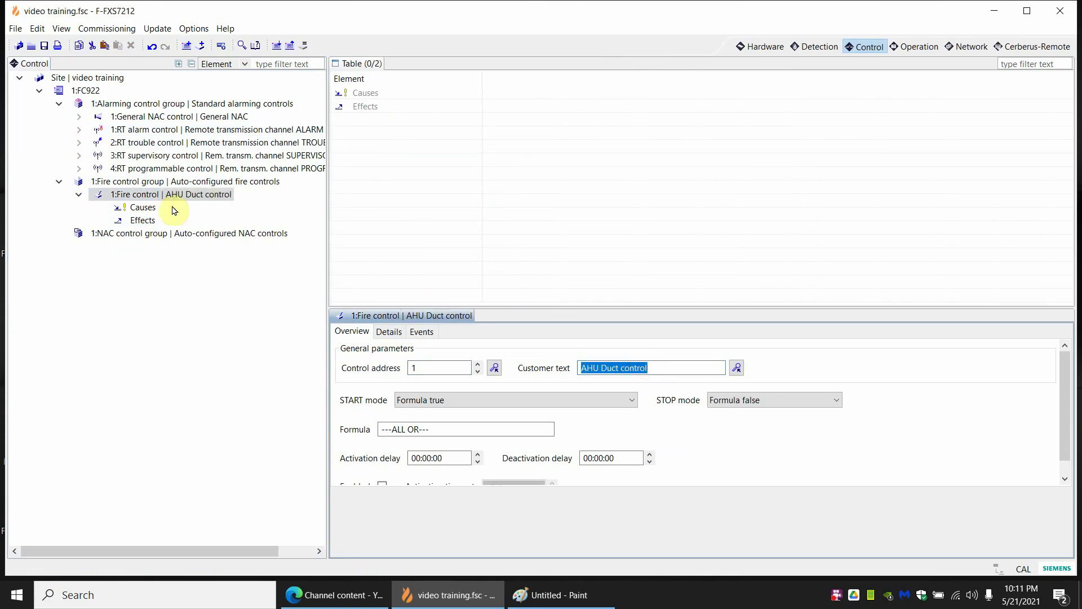
{"action": "left_click", "coordinate": [142, 210]}
{"action": "right_click", "coordinate": [142, 210]}
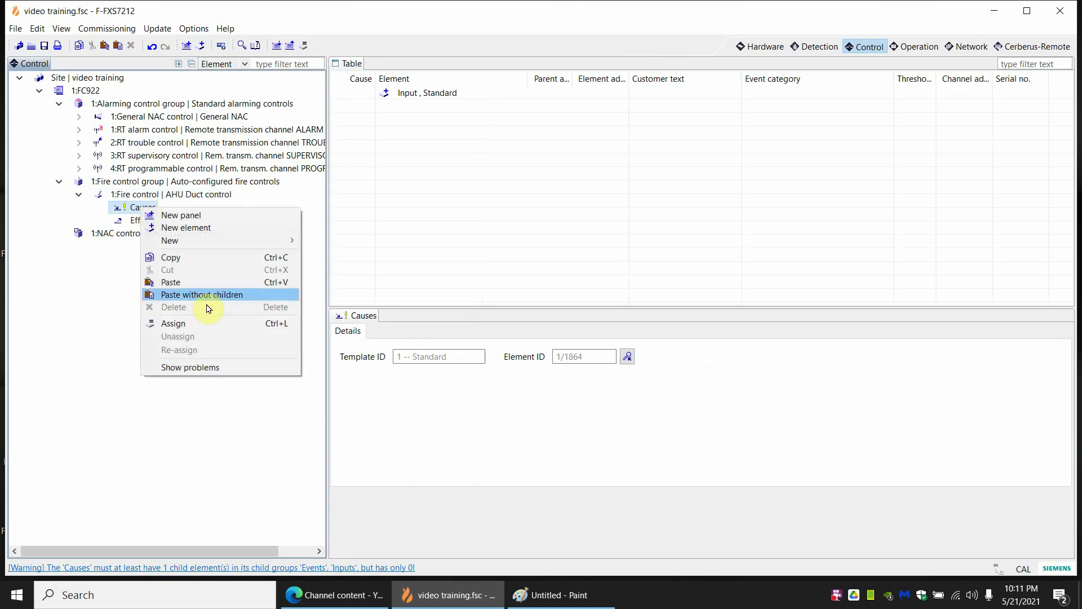
{"action": "left_click", "coordinate": [211, 322]}
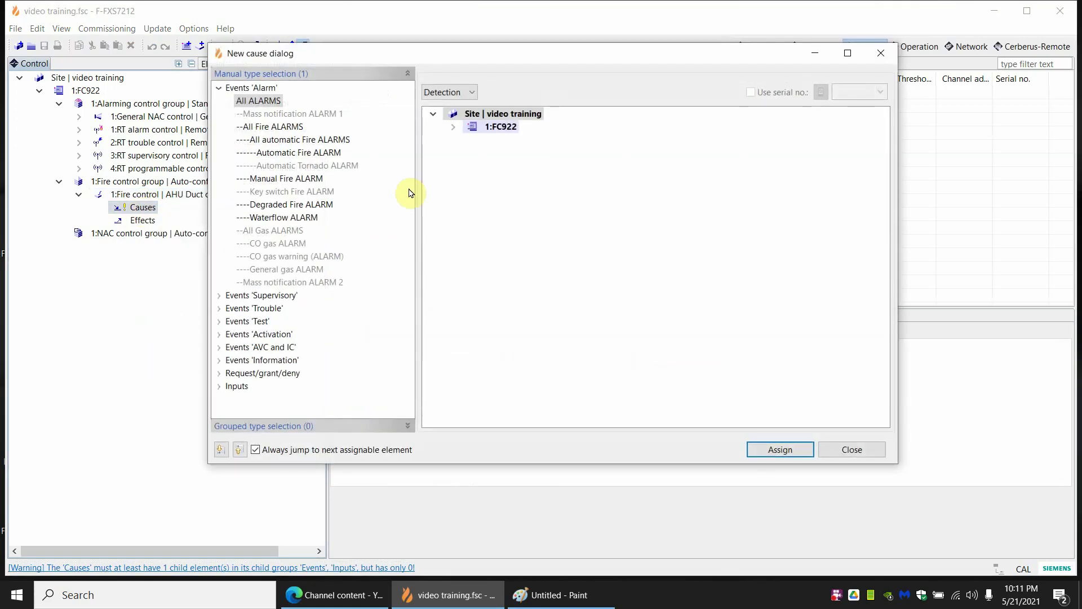
{"action": "left_click", "coordinate": [834, 450]}
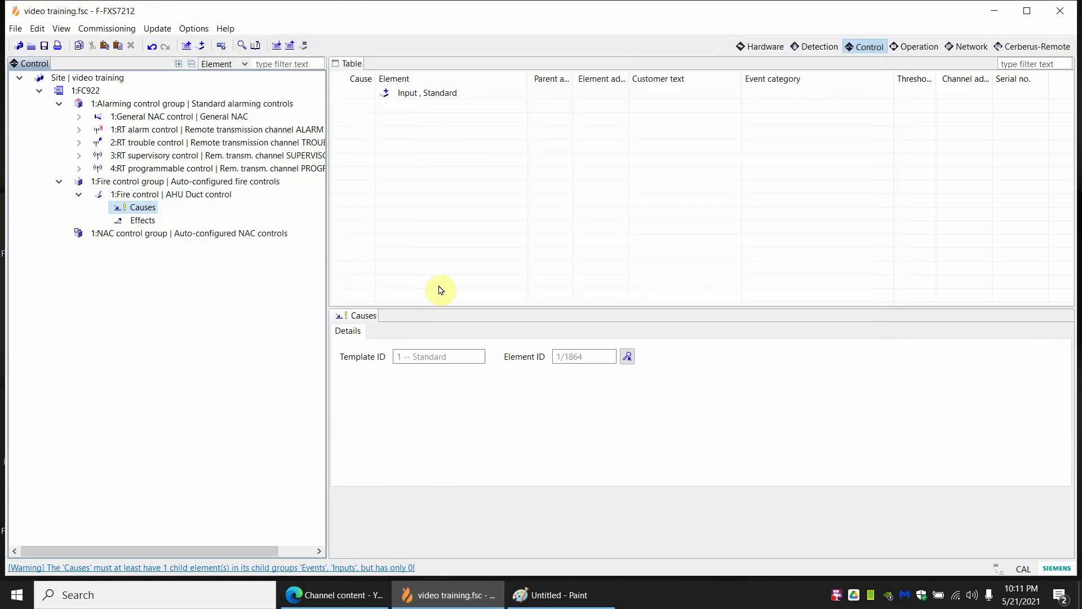
Copy the AHU Duct control fire control and paste it three times into the fire control group
{"action": "left_click", "coordinate": [164, 193]}
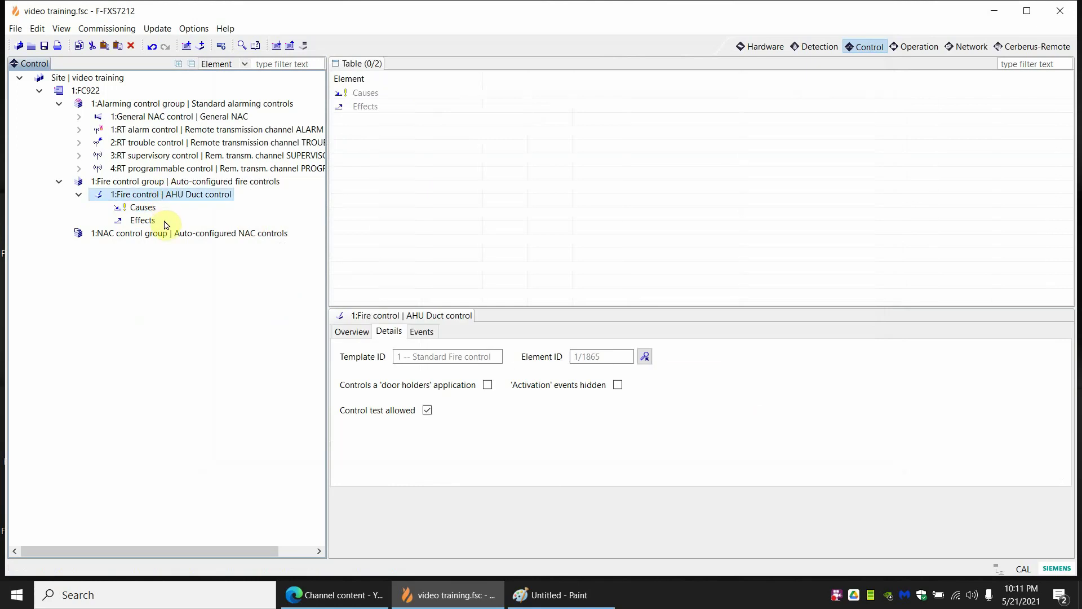
{"action": "left_click", "coordinate": [164, 181]}
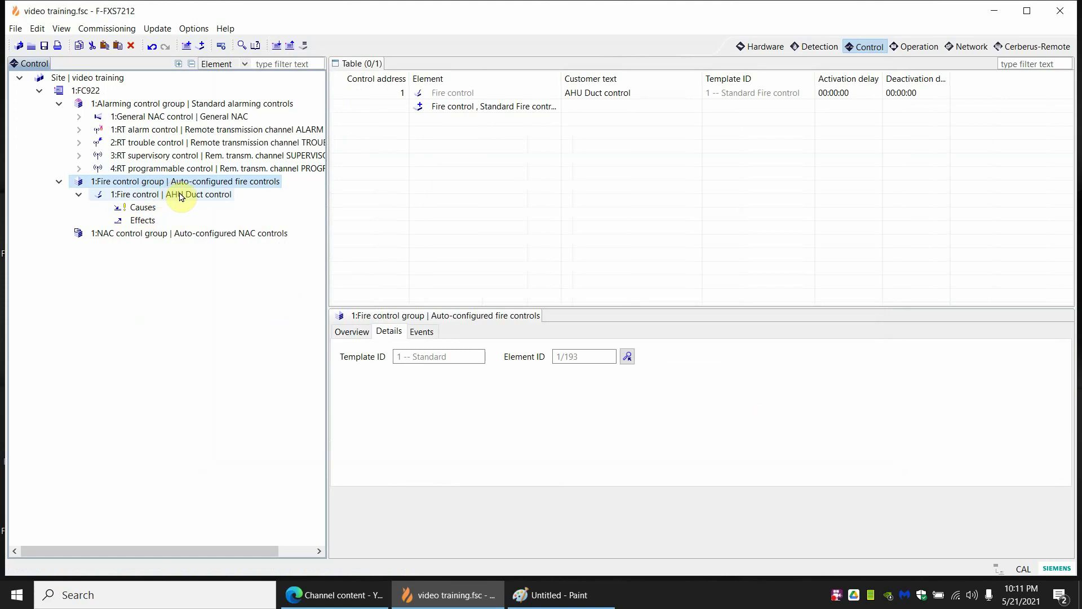
{"action": "key", "text": "ctrl+v"}
{"action": "key", "text": "ctrl+v"}
{"action": "key", "text": "ctrl+v"}
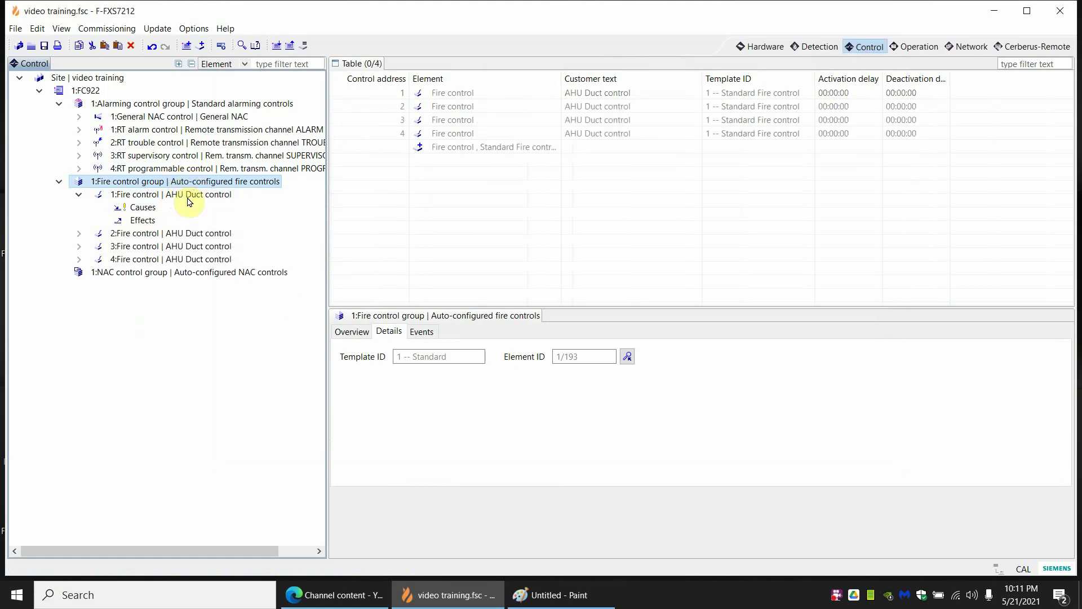
Expand fire controls 2, 3 and 4 to their causes and effects
{"action": "left_click", "coordinate": [150, 209]}
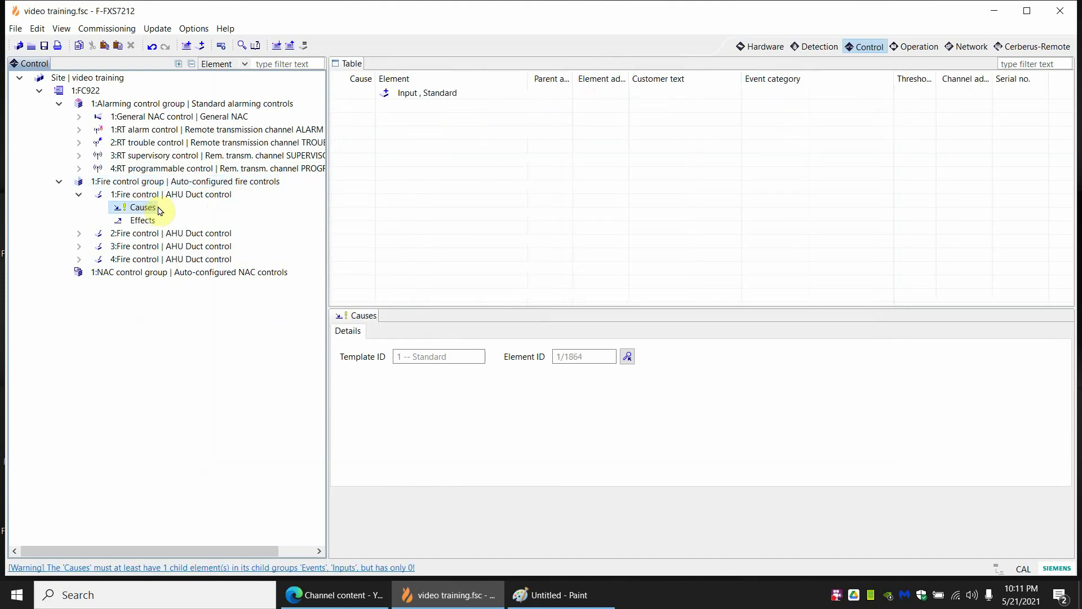
{"action": "left_click", "coordinate": [80, 233]}
{"action": "left_click", "coordinate": [79, 272]}
{"action": "left_click", "coordinate": [81, 310]}
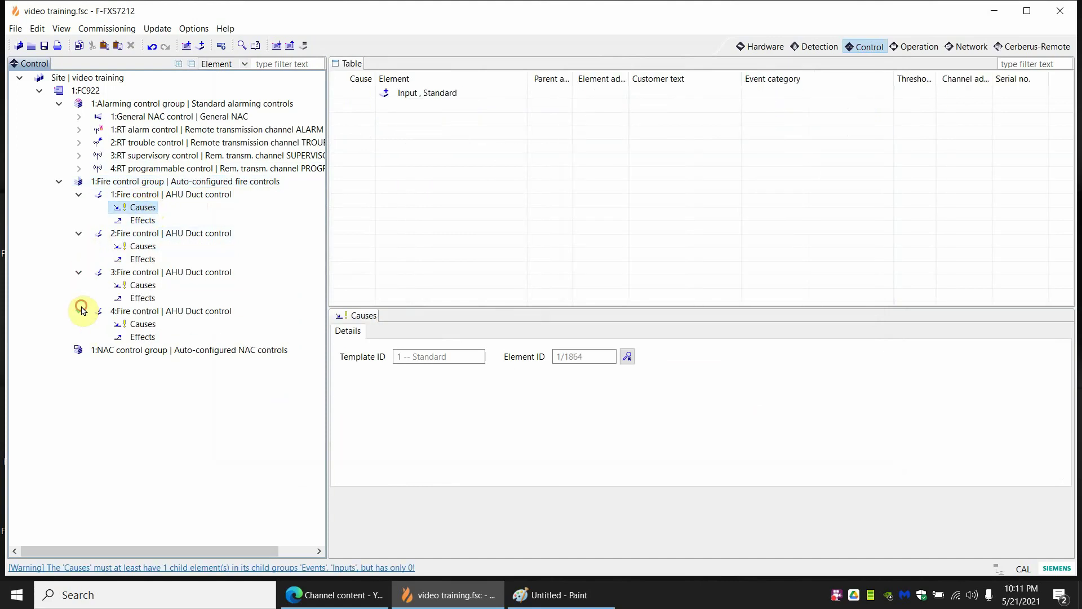
Assign the "All supervisories" event of zone 705, Duct AHU1 supply 1, as the cause of fire control 1
{"action": "right_click", "coordinate": [156, 210]}
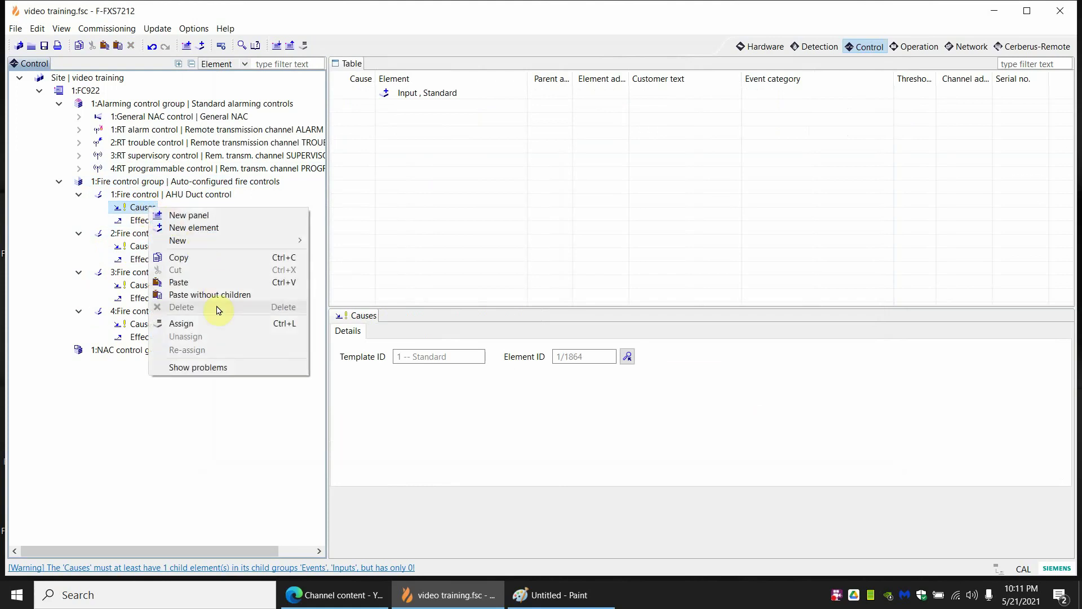
{"action": "left_click", "coordinate": [214, 326]}
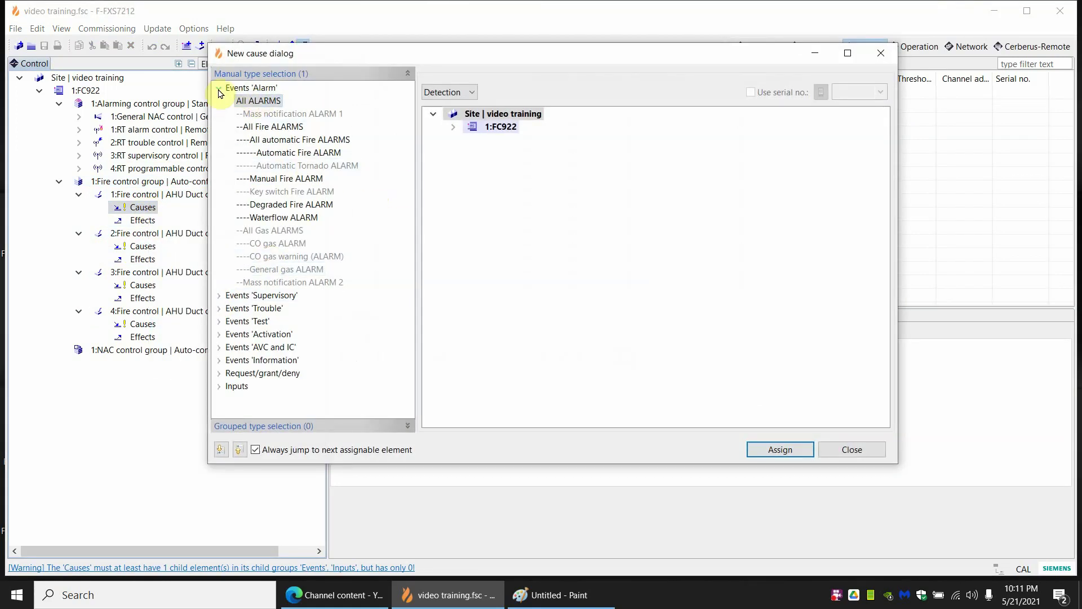
{"action": "left_click", "coordinate": [452, 126]}
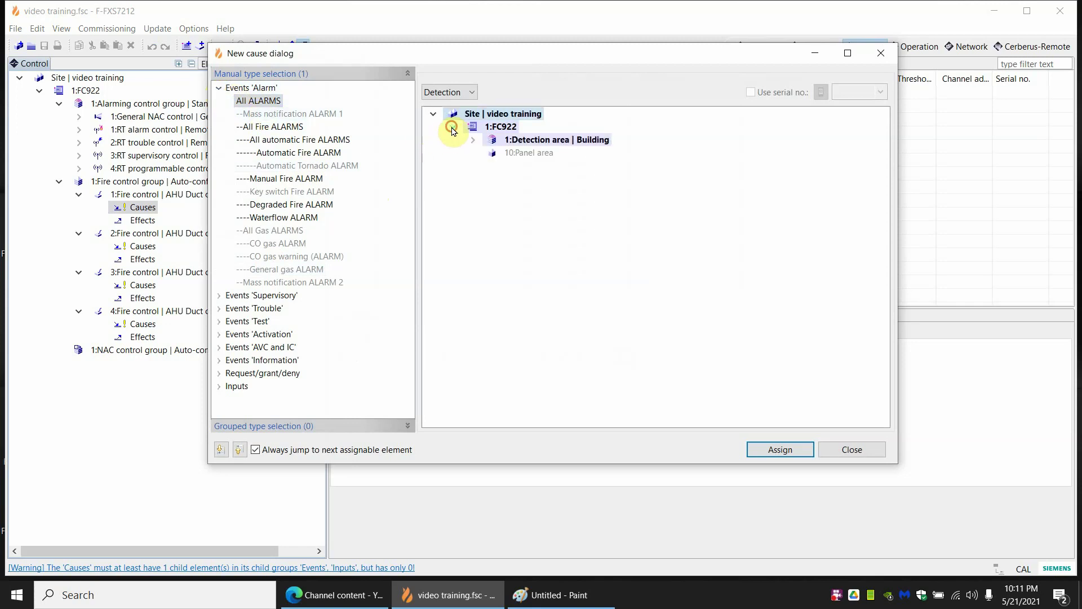
{"action": "left_click", "coordinate": [470, 139]}
{"action": "left_click", "coordinate": [489, 153]}
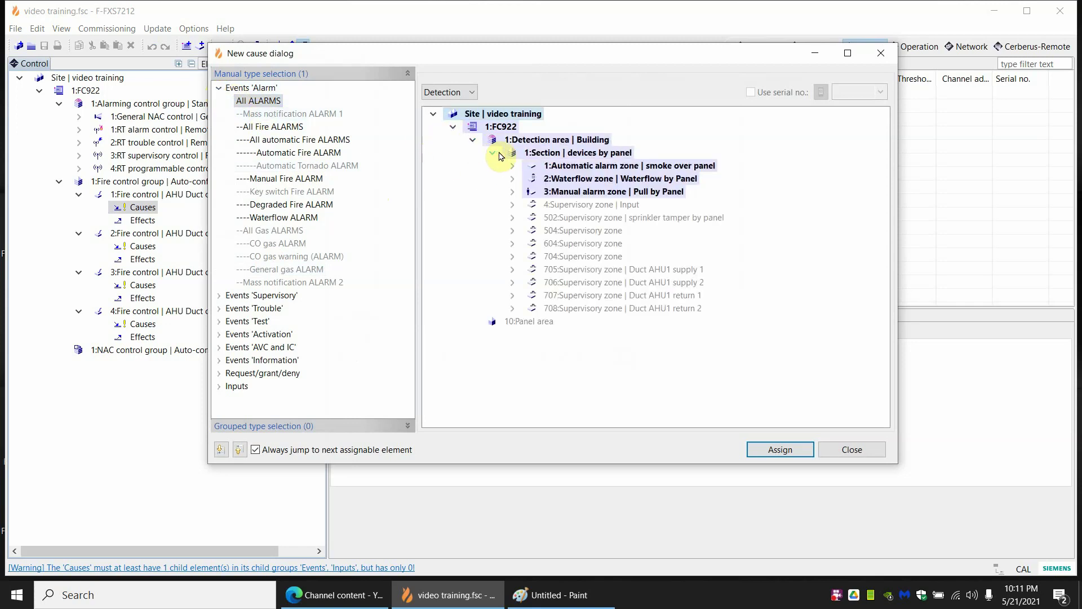
{"action": "left_click", "coordinate": [626, 271]}
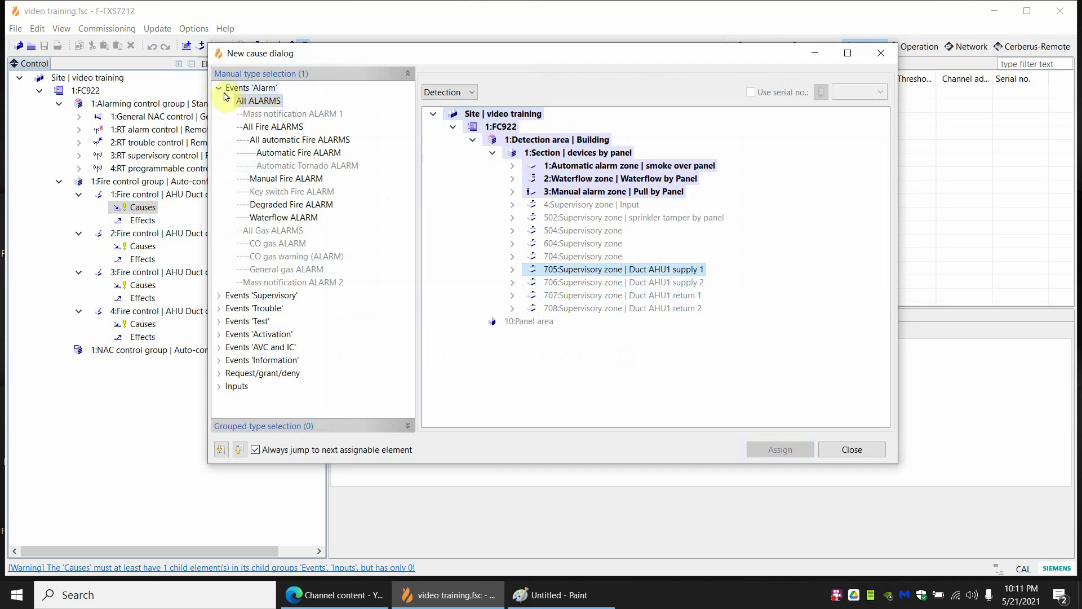
{"action": "left_click", "coordinate": [218, 88]}
{"action": "left_click", "coordinate": [237, 105]}
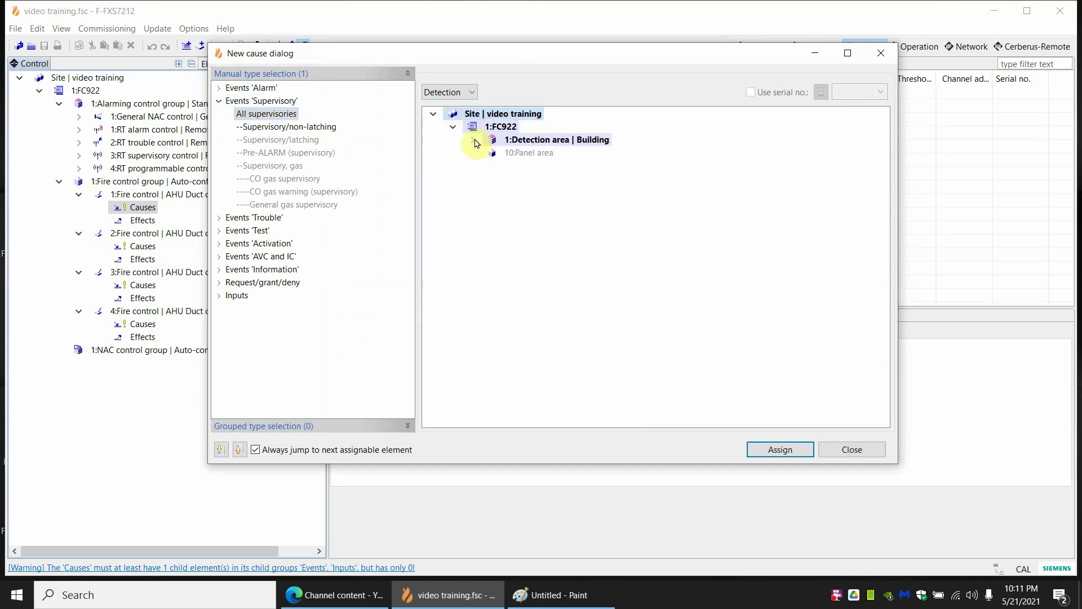
{"action": "left_click", "coordinate": [473, 140]}
{"action": "left_click", "coordinate": [492, 152]}
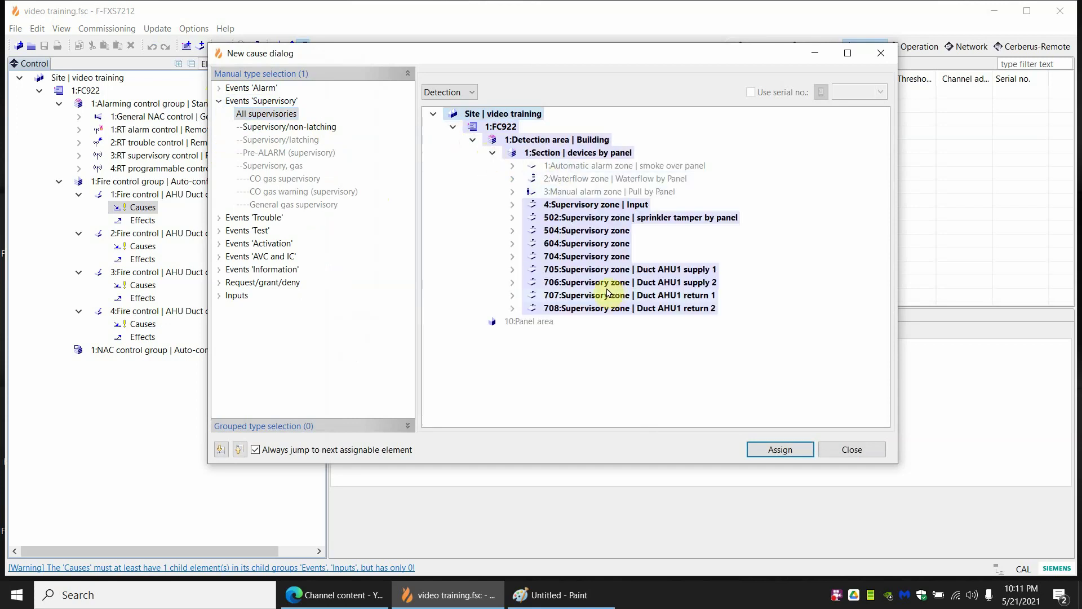
{"action": "left_click", "coordinate": [629, 271]}
{"action": "left_click", "coordinate": [781, 450]}
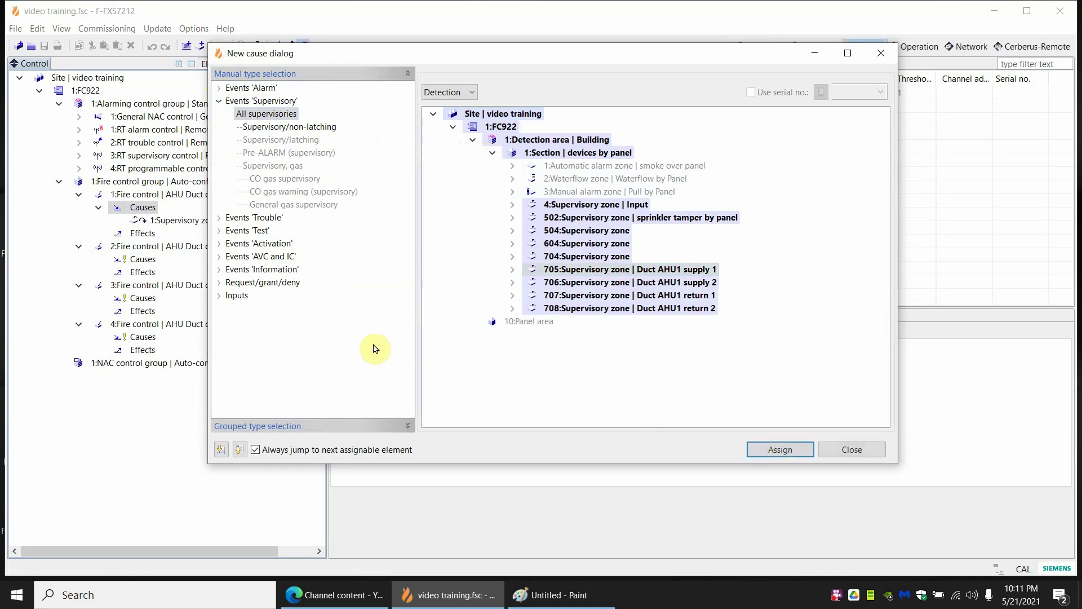
Assign the "All supervisories" events of duct zones 706, 707 and 708 as the causes of fire controls 2, 3 and 4, respectively
{"action": "left_click", "coordinate": [142, 260]}
{"action": "left_click", "coordinate": [637, 283]}
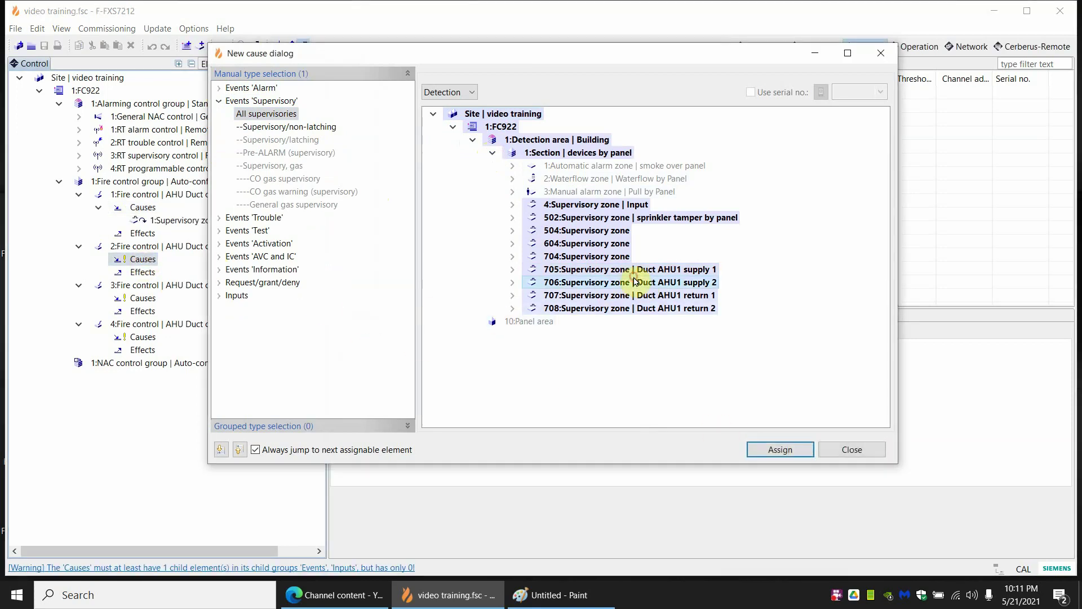
{"action": "left_click", "coordinate": [775, 448]}
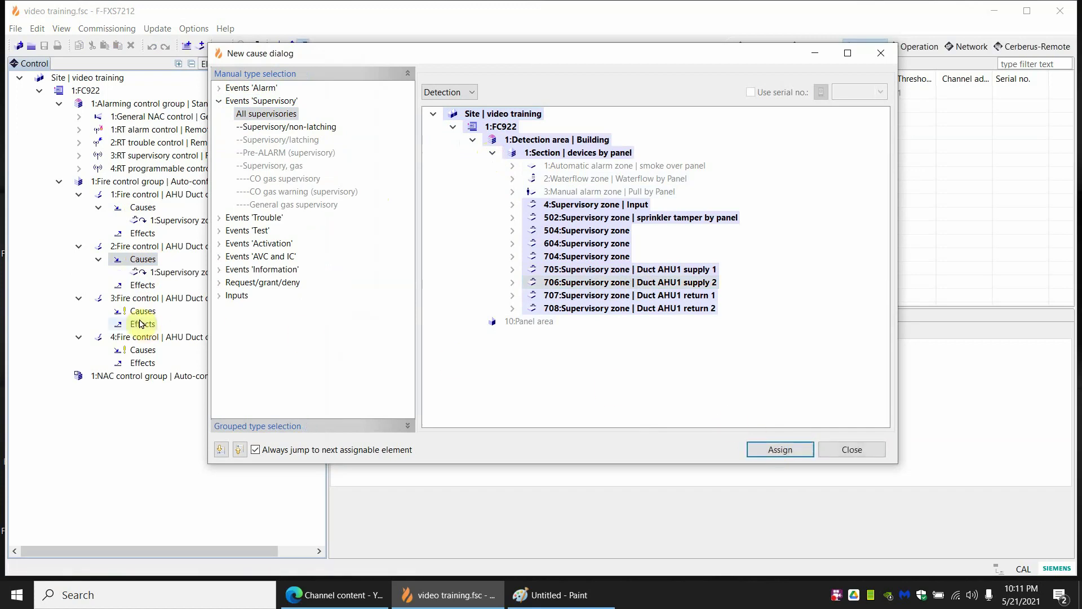
{"action": "left_click", "coordinate": [143, 310]}
{"action": "left_click", "coordinate": [620, 297]}
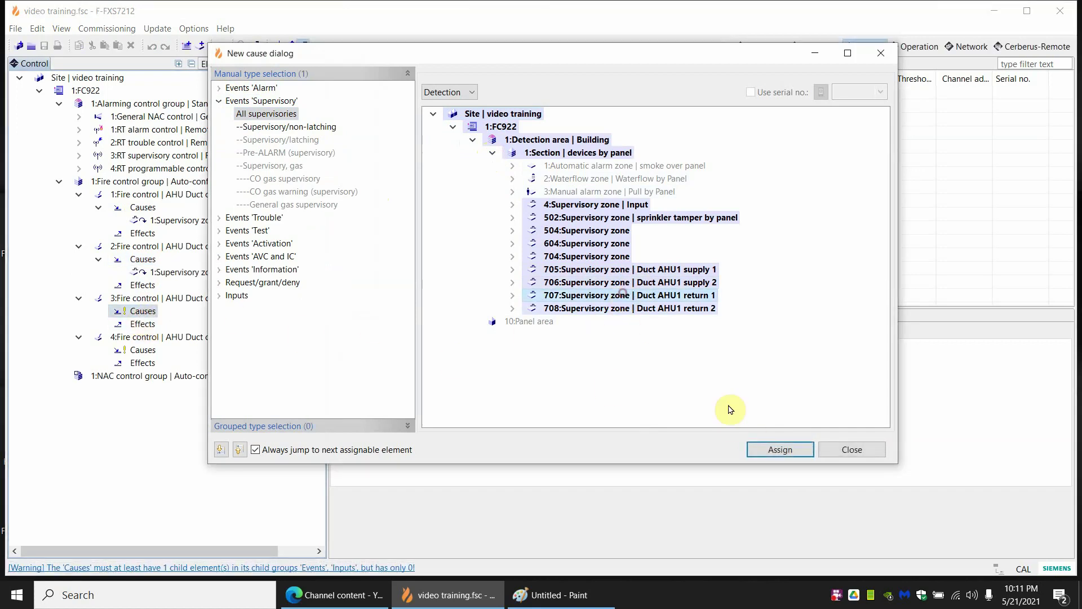
{"action": "left_click", "coordinate": [773, 449]}
{"action": "left_click", "coordinate": [143, 362]}
{"action": "left_click", "coordinate": [617, 308]}
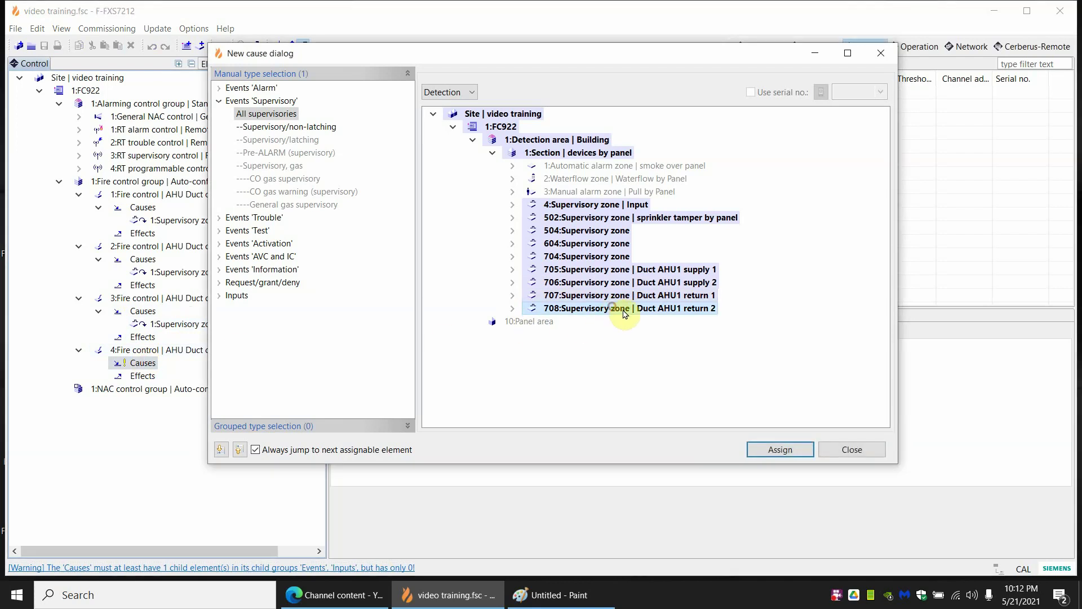
{"action": "left_click", "coordinate": [775, 446]}
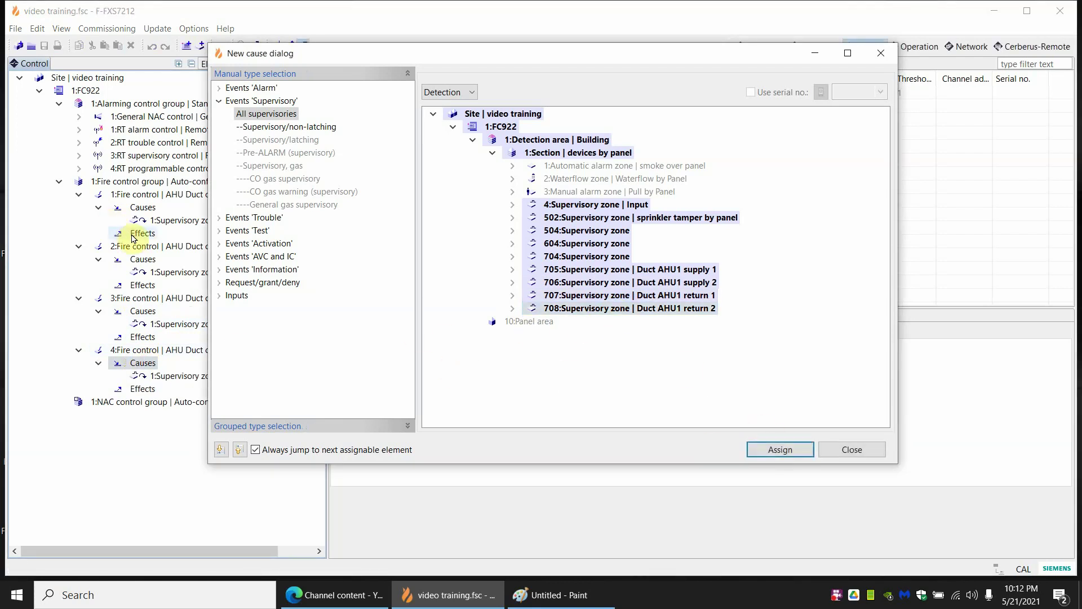
Assign the output of OP921 detector 5 on class B circuit 1_1 as the effect of fire control 1, using Output/NO confirmation
{"action": "left_click", "coordinate": [150, 233]}
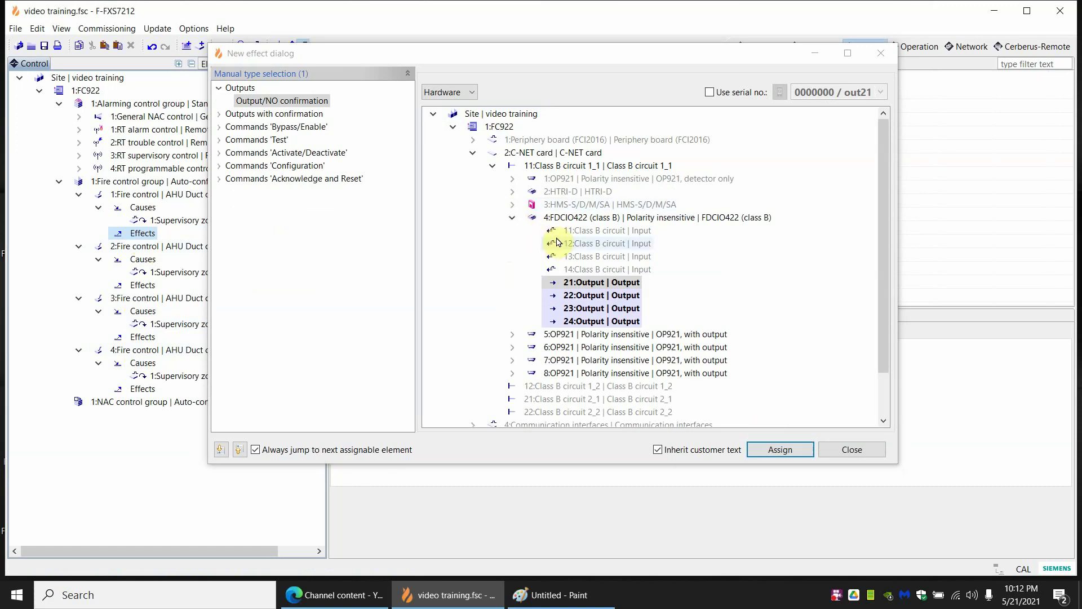
{"action": "left_click", "coordinate": [513, 220]}
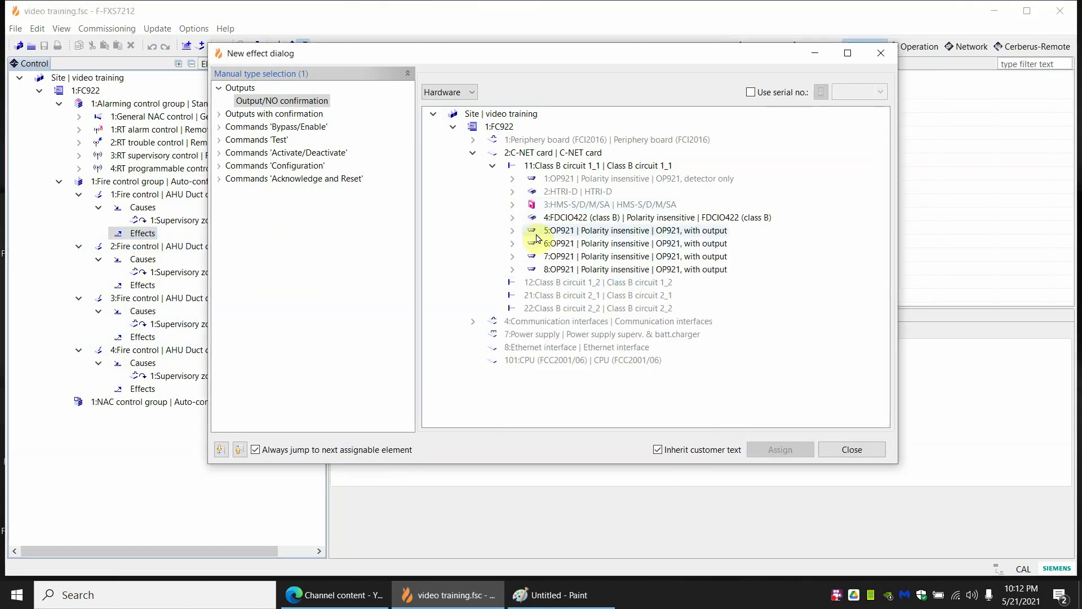
{"action": "left_click", "coordinate": [513, 231]}
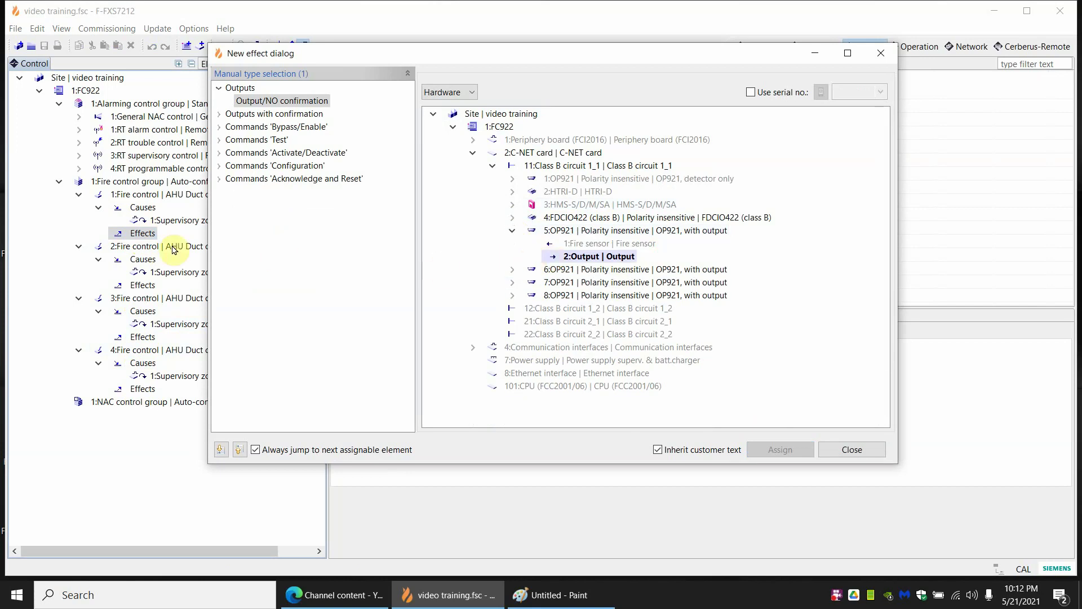
{"action": "left_click", "coordinate": [584, 257]}
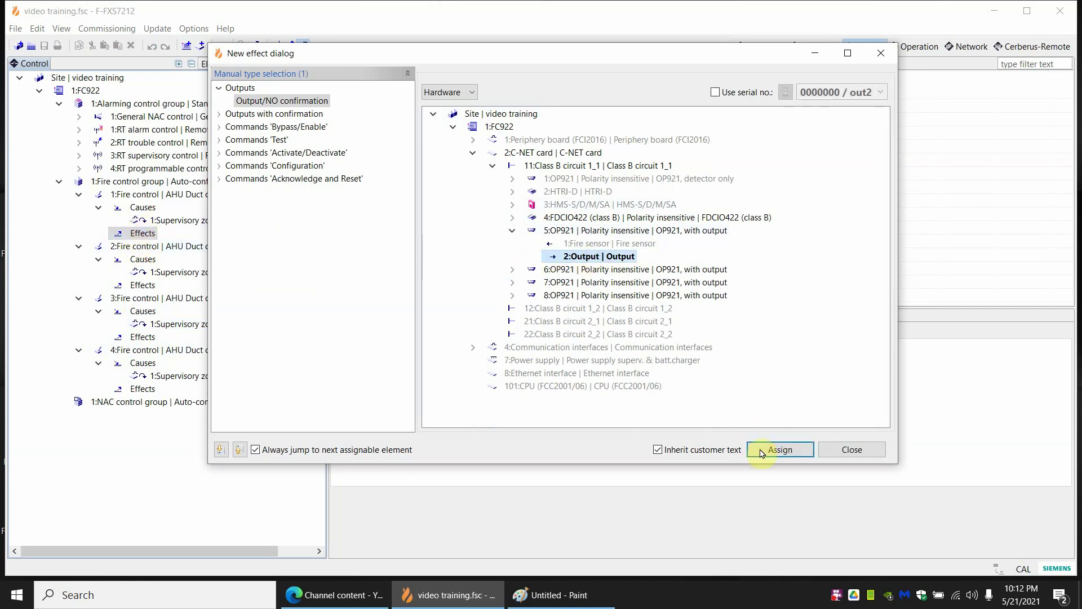
{"action": "left_click", "coordinate": [776, 449]}
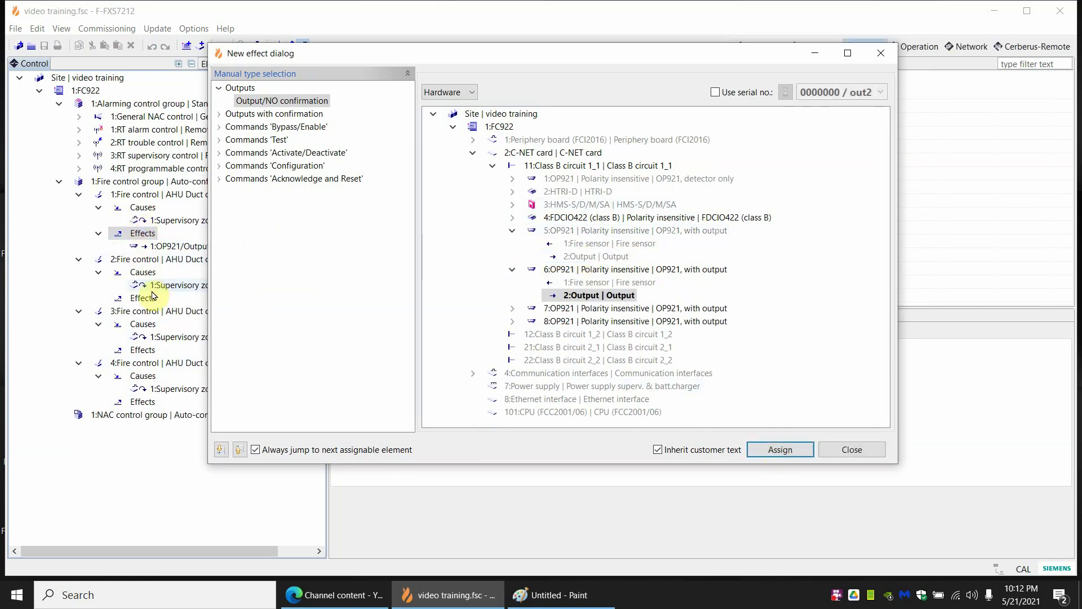
Assign the outputs of OP921 detectors 6, 7 and 8 as the effects of fire controls 2, 3 and 4, respectively
{"action": "left_click", "coordinate": [149, 299]}
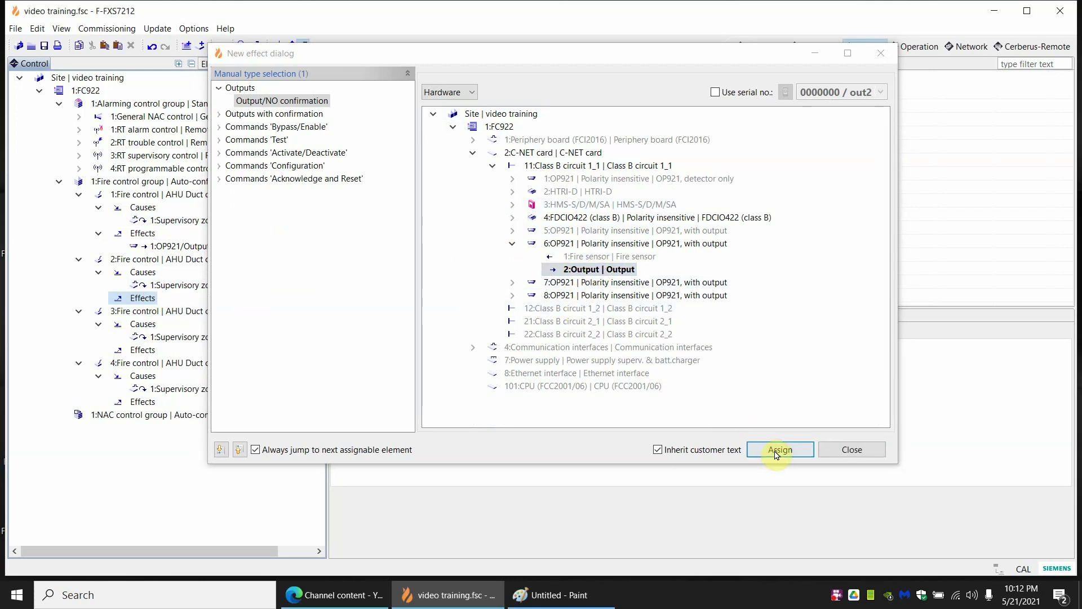
{"action": "left_click", "coordinate": [777, 451]}
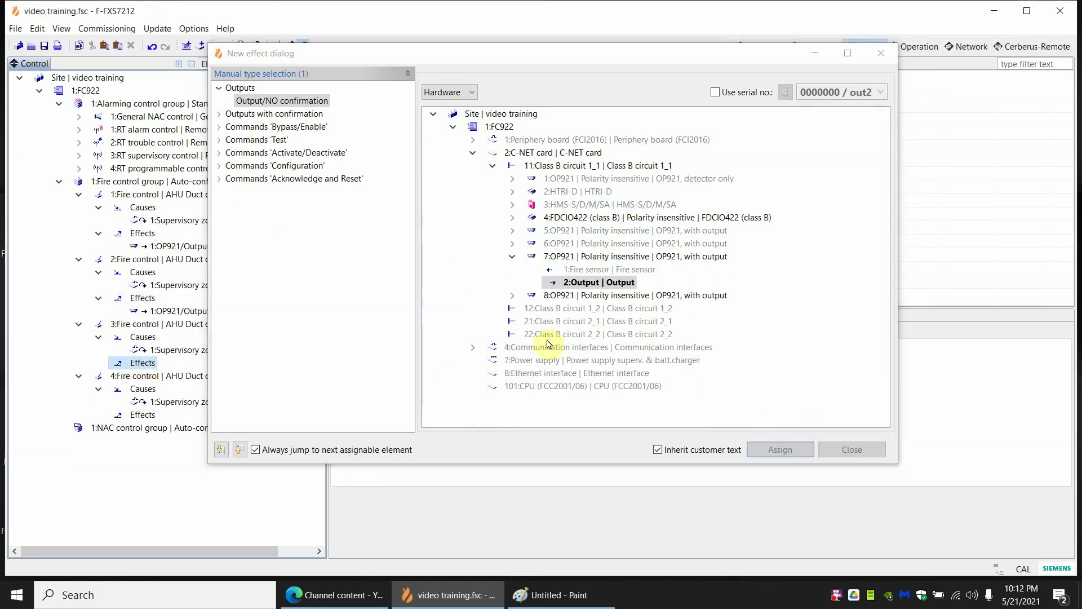
{"action": "left_click", "coordinate": [775, 449]}
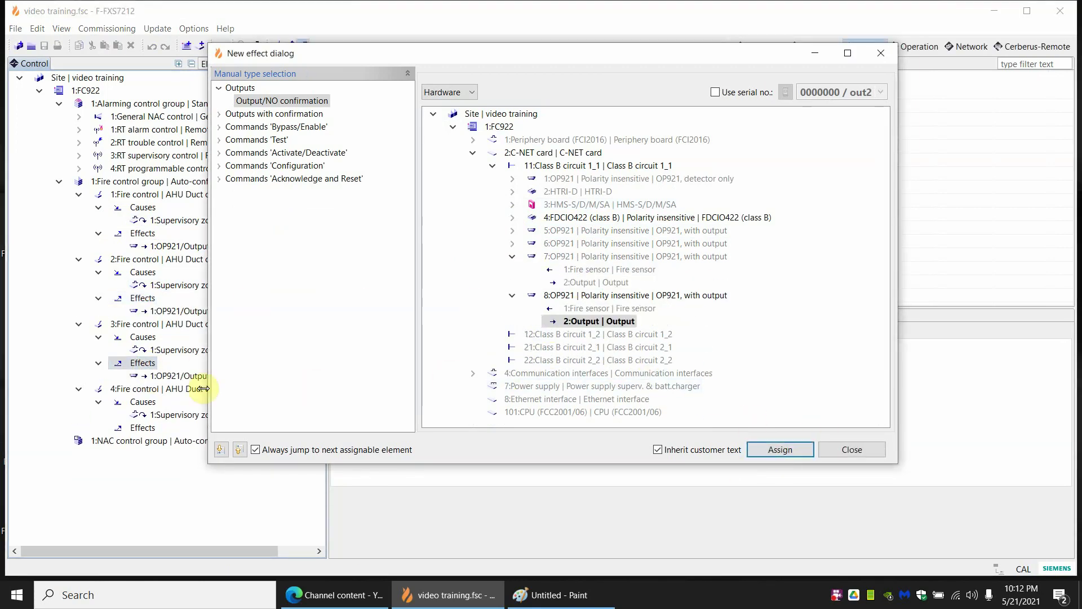
{"action": "left_click", "coordinate": [153, 404]}
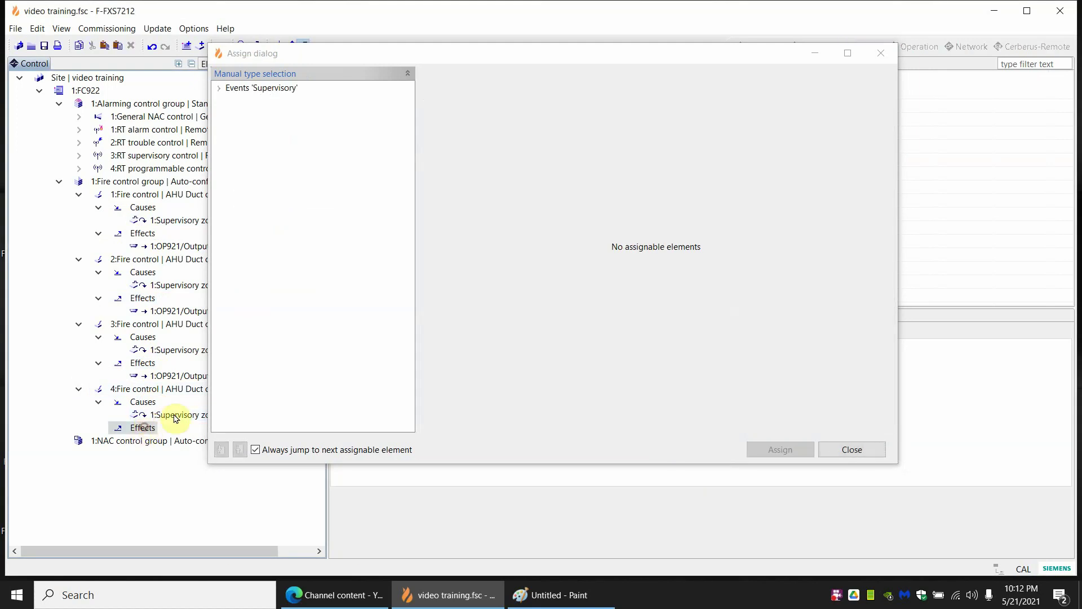
{"action": "left_click", "coordinate": [144, 429]}
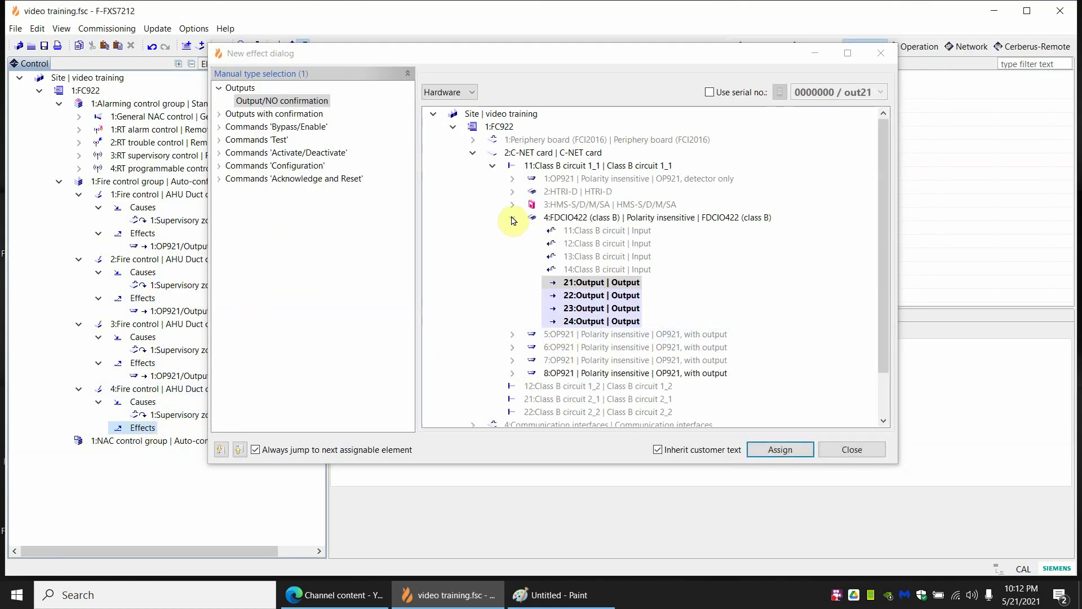
{"action": "left_click", "coordinate": [511, 218]}
{"action": "left_click", "coordinate": [512, 269]}
{"action": "left_click", "coordinate": [565, 295]}
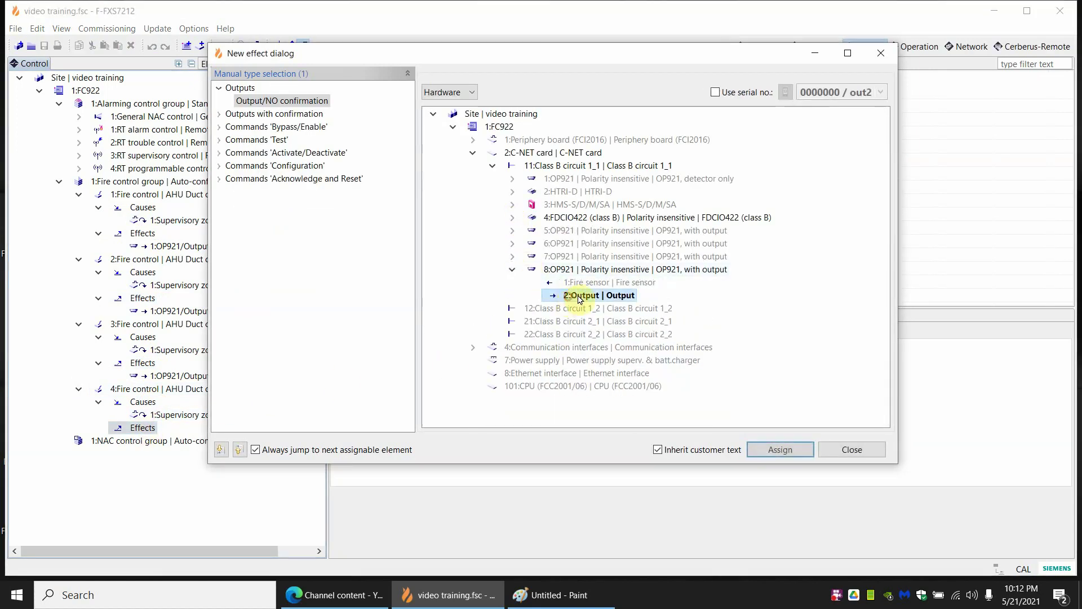
{"action": "left_click", "coordinate": [782, 450]}
{"action": "left_click", "coordinate": [846, 450]}
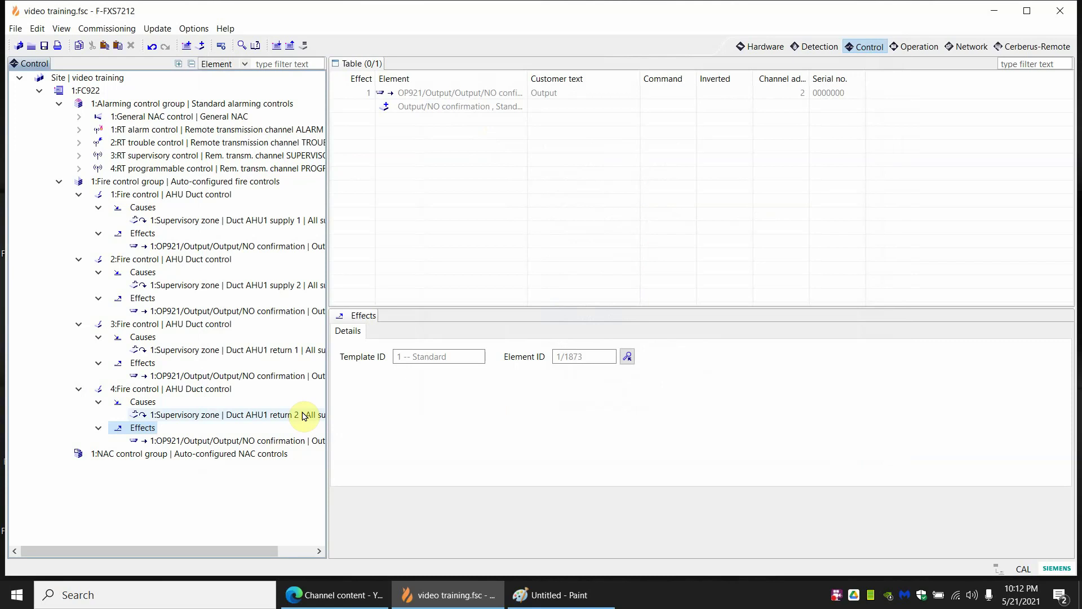
Examine fire control 2's cause and the AHU 1 supply and return duct diagram in Paint, and switch back to F-FXS7212
{"action": "left_click", "coordinate": [248, 285]}
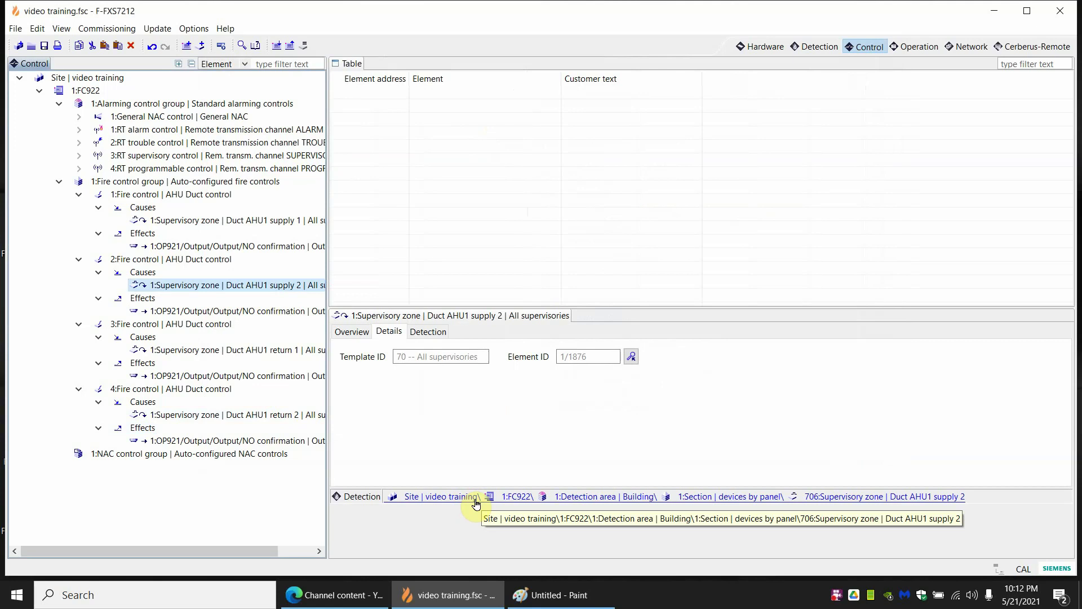
{"action": "left_click", "coordinate": [553, 599]}
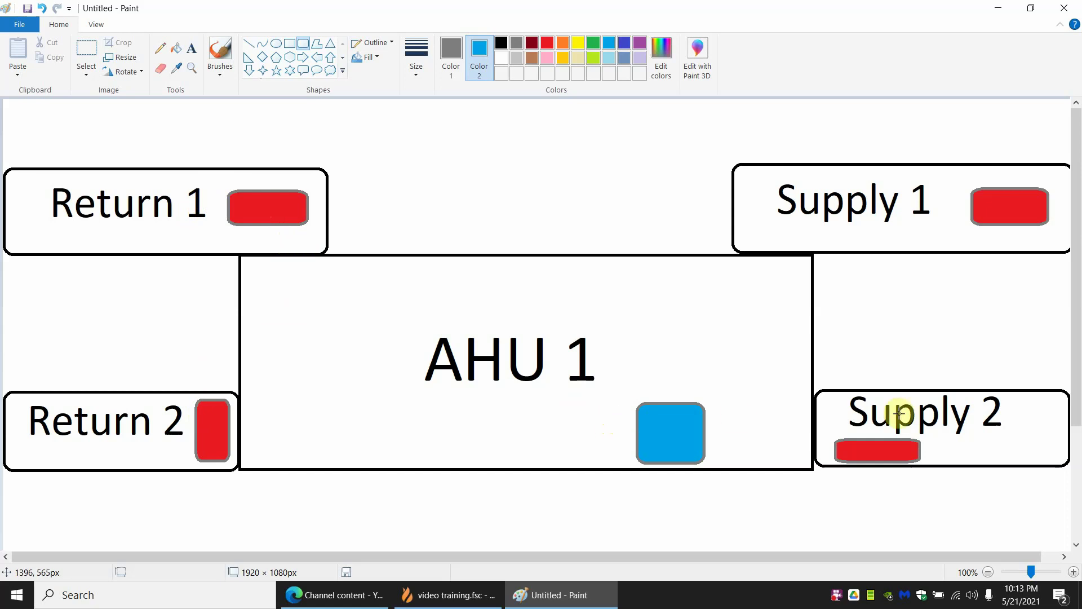
{"action": "left_click", "coordinate": [883, 451]}
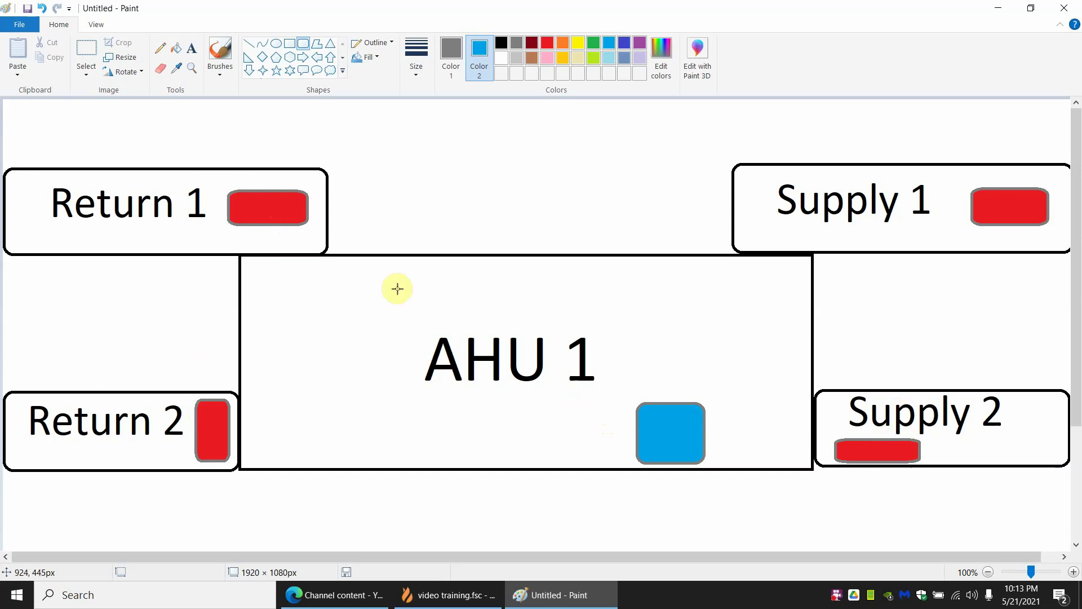
{"action": "left_click", "coordinate": [259, 207]}
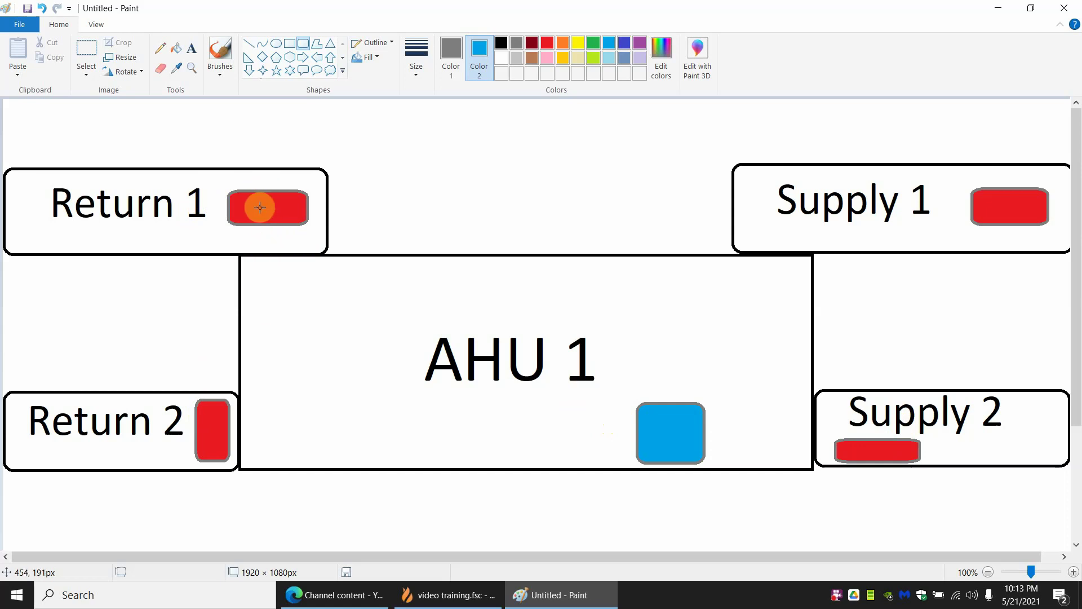
{"action": "left_click", "coordinate": [879, 451]}
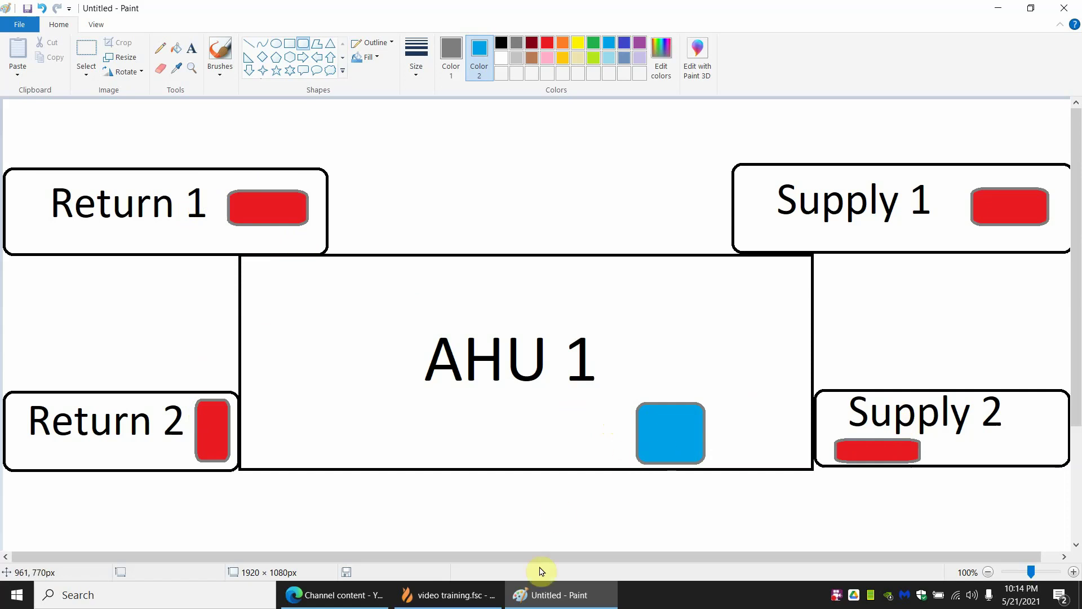
{"action": "left_click", "coordinate": [464, 596]}
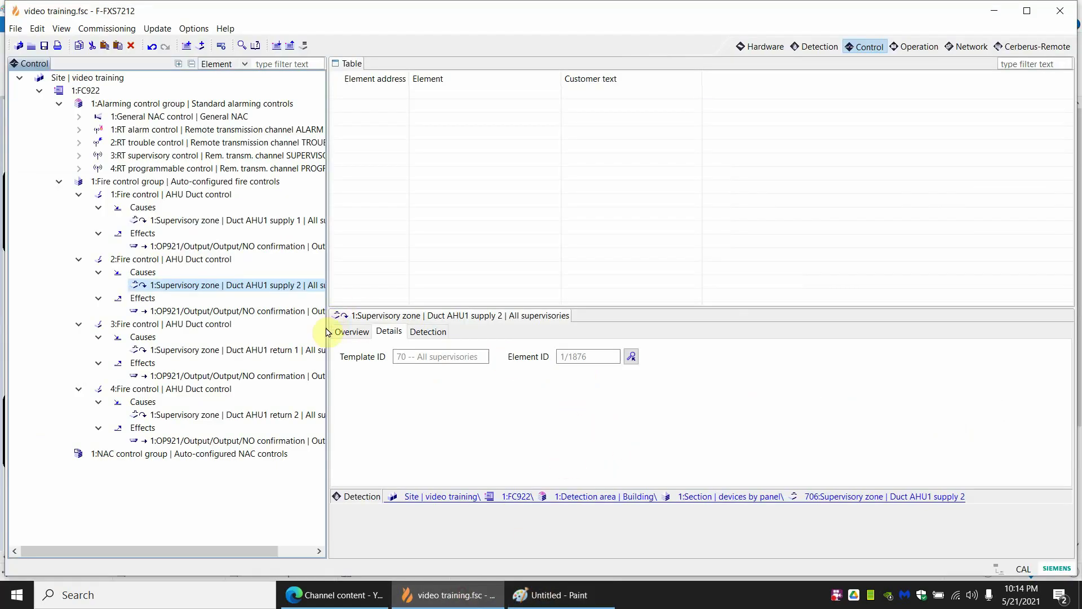
Delete fire controls 2, 3 and 4 from the auto-configured fire control group
{"action": "left_click_drag", "start_coordinate": [328, 327], "coordinate": [543, 323]}
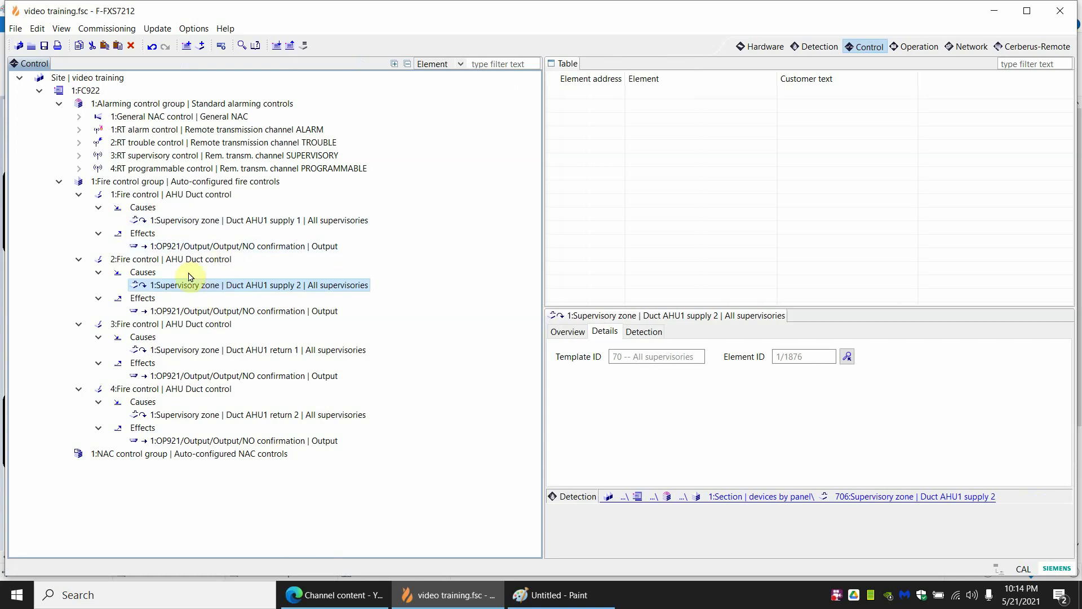
{"action": "left_click", "coordinate": [158, 261]}
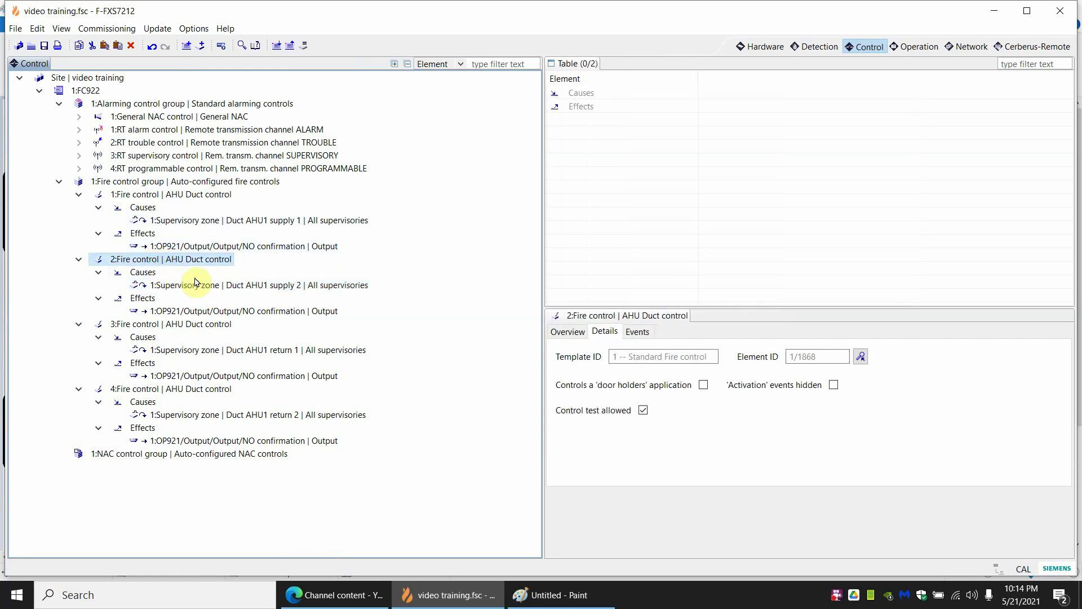
{"action": "key", "text": "Delete"}
{"action": "left_click", "coordinate": [542, 305]}
{"action": "left_click", "coordinate": [200, 259]}
{"action": "key", "text": "Delete"}
{"action": "left_click", "coordinate": [522, 304]}
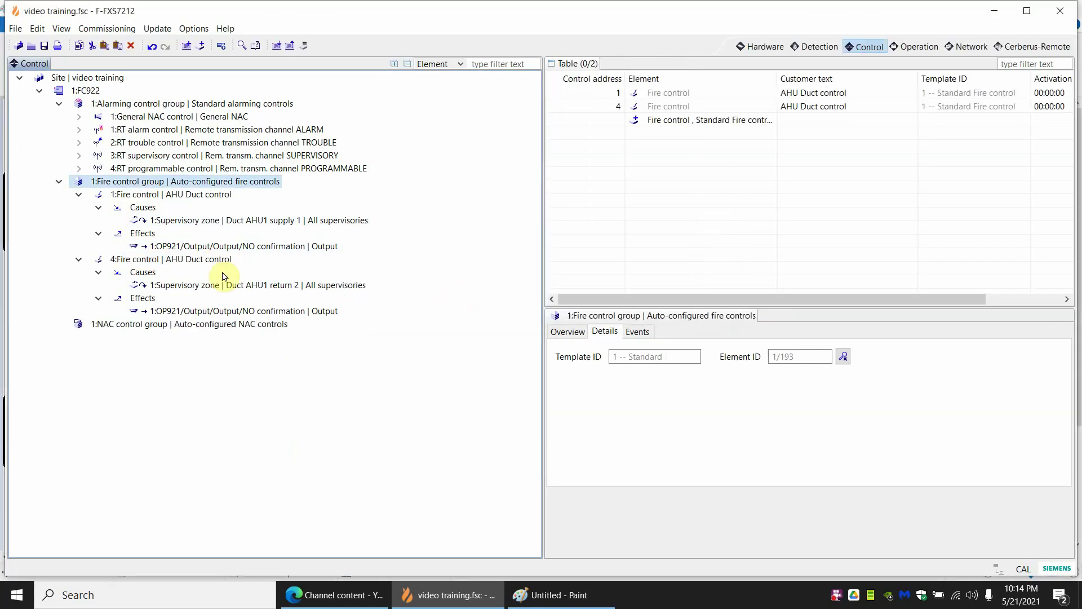
{"action": "left_click", "coordinate": [196, 259]}
{"action": "key", "text": "Delete"}
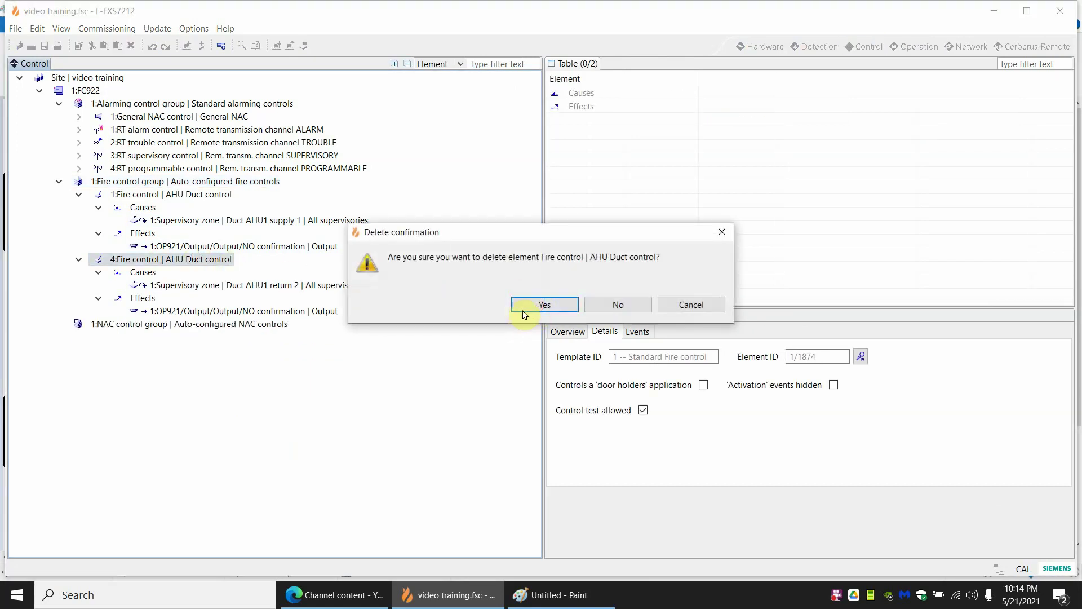
{"action": "left_click", "coordinate": [535, 306]}
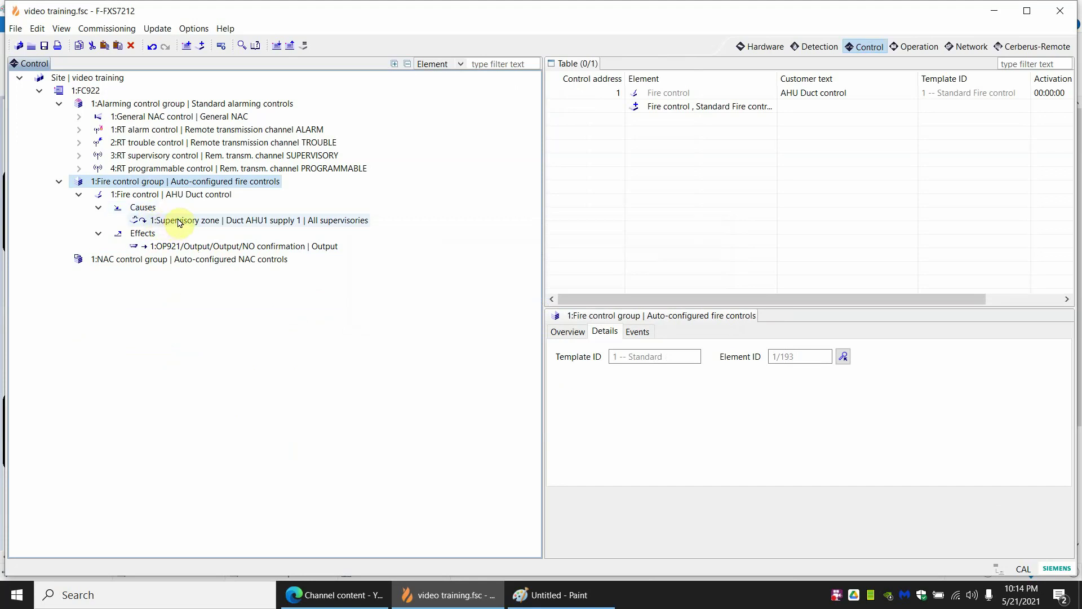
Assign supervisory zones 706, 707 and 708 as additional causes of fire control 1, using the Supervisory/non-latching event type
{"action": "left_click", "coordinate": [150, 213]}
{"action": "right_click", "coordinate": [150, 214]}
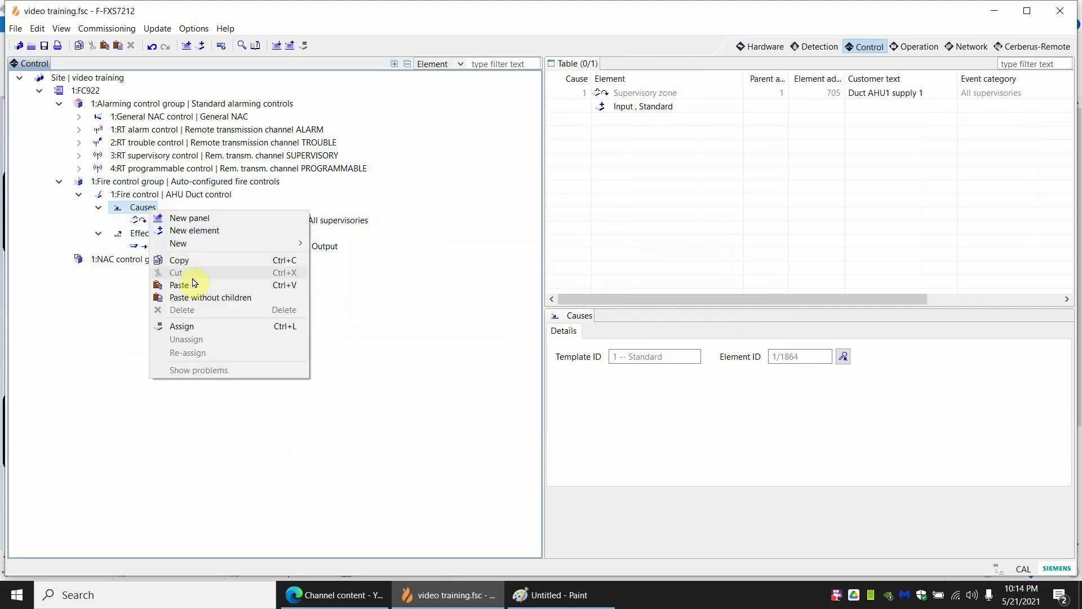
{"action": "left_click", "coordinate": [198, 326]}
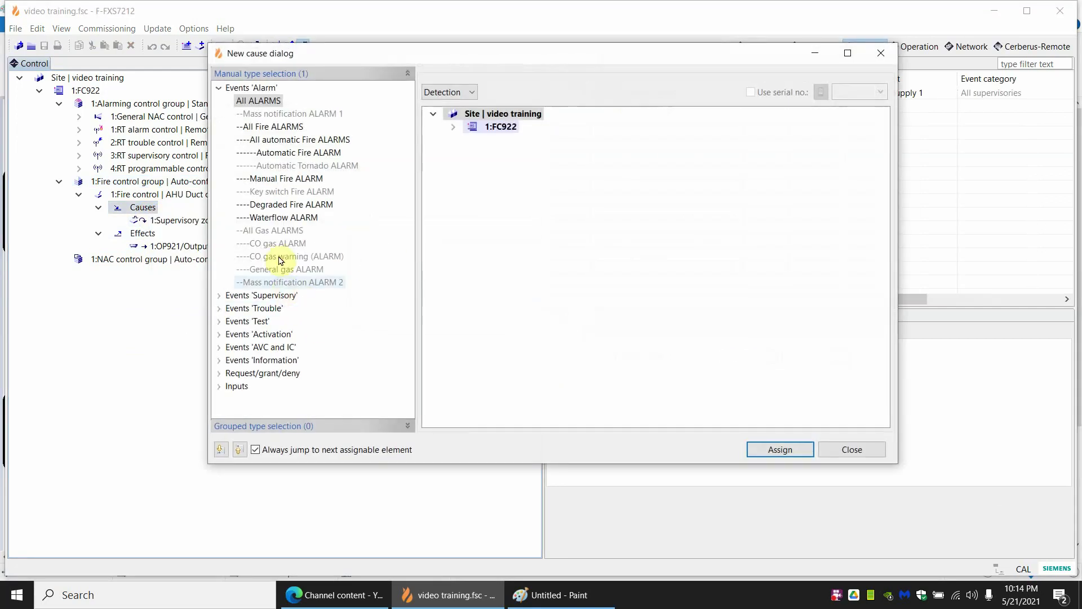
{"action": "left_click", "coordinate": [453, 127]}
{"action": "left_click", "coordinate": [473, 140]}
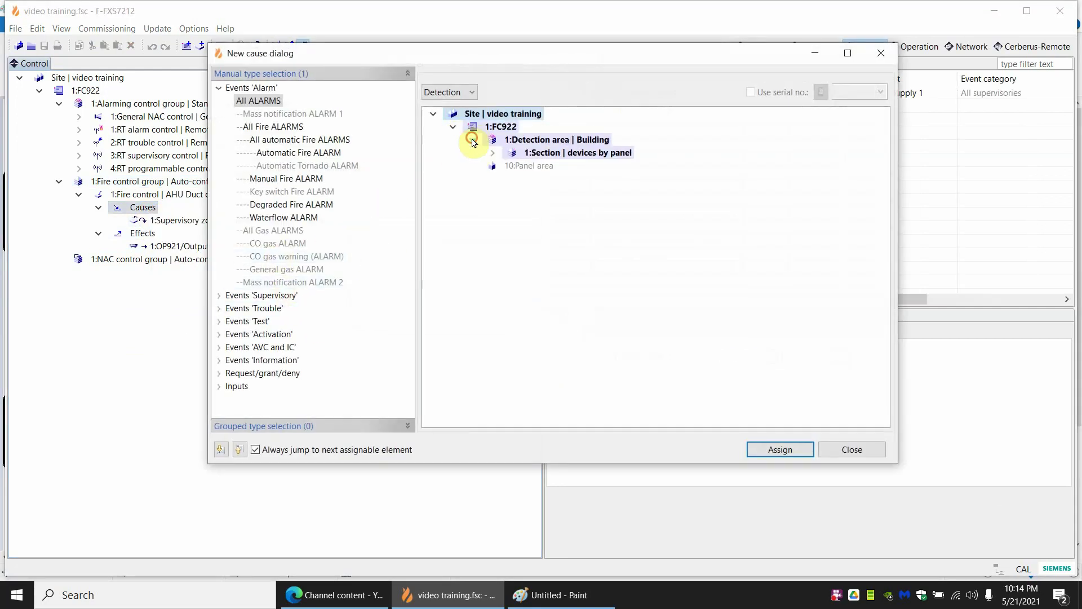
{"action": "double_click", "coordinate": [257, 297]}
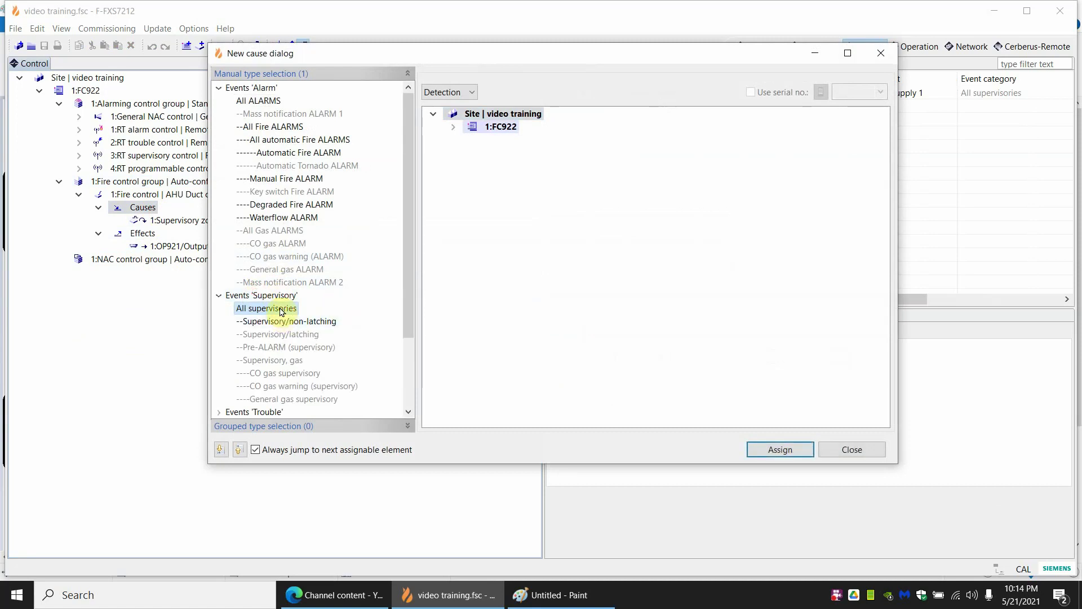
{"action": "left_click", "coordinate": [263, 323]}
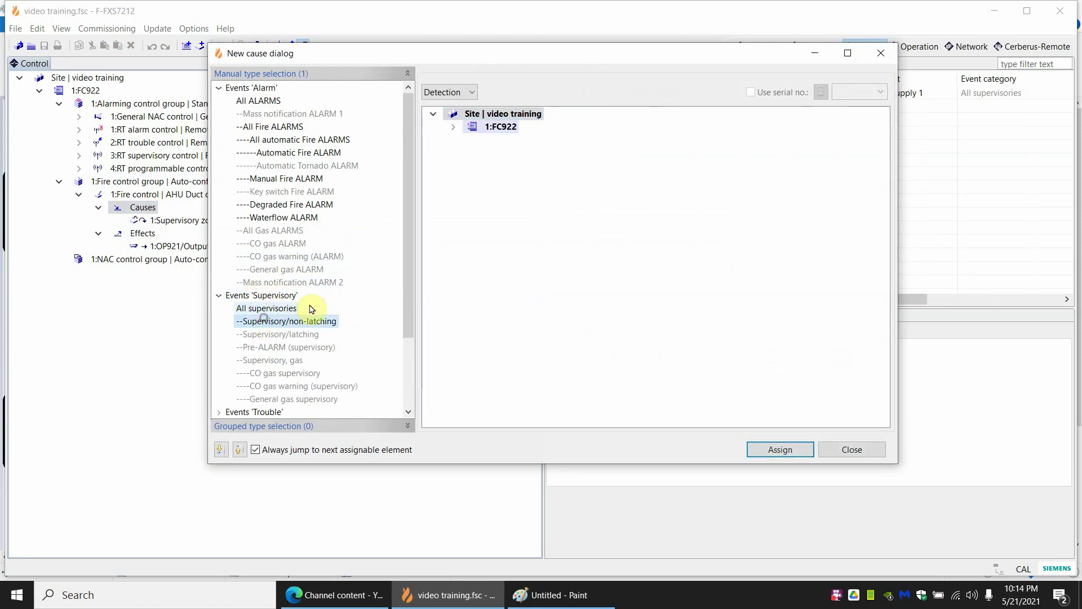
{"action": "left_click", "coordinate": [454, 126]}
{"action": "left_click", "coordinate": [473, 139]}
{"action": "left_click", "coordinate": [493, 153]}
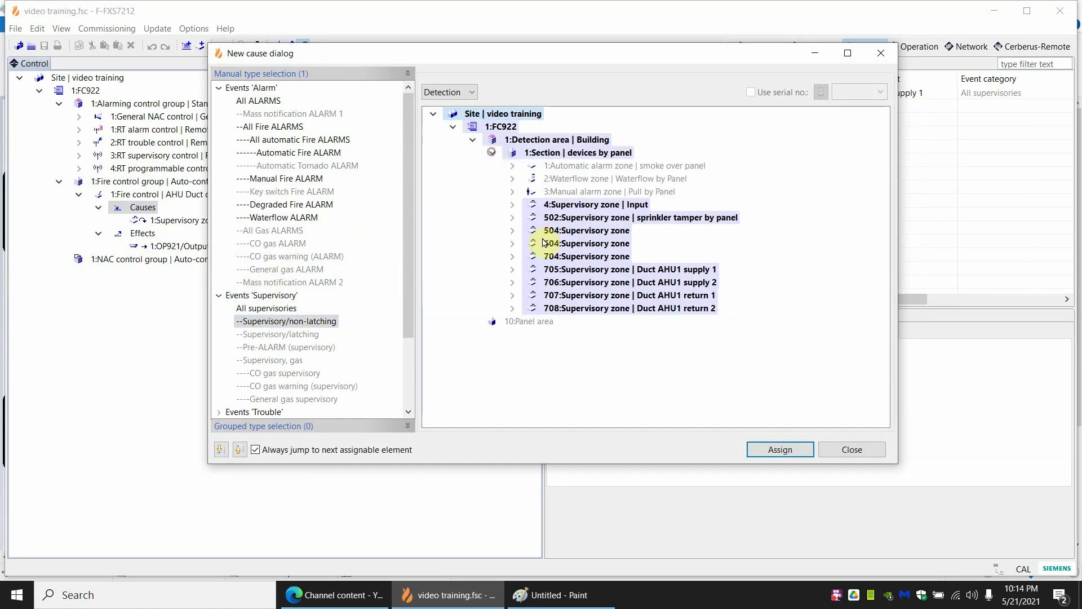
{"action": "left_click", "coordinate": [600, 284]}
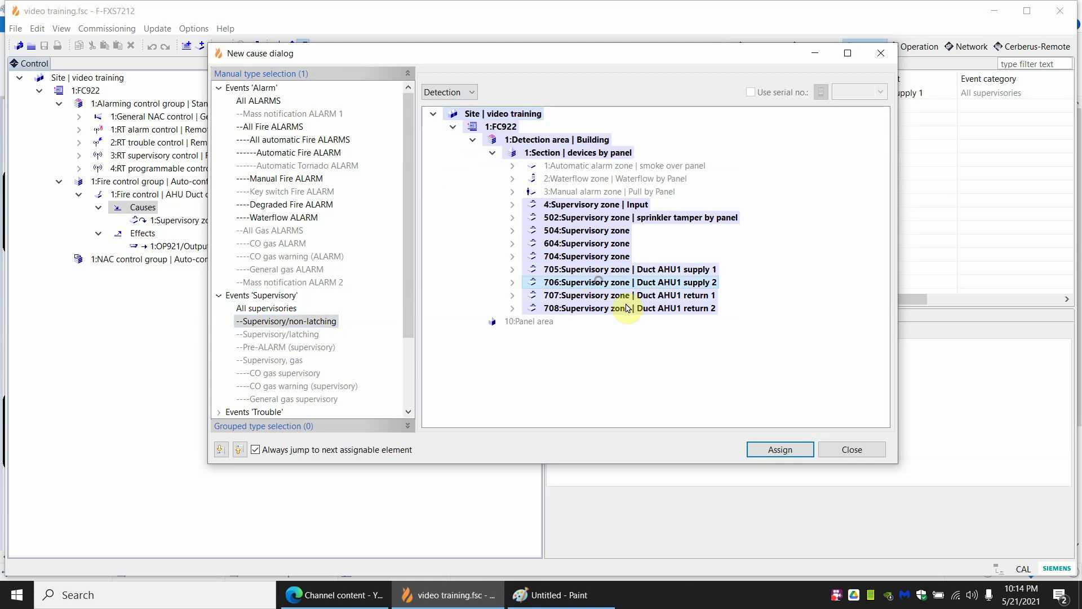
{"action": "left_click", "coordinate": [655, 309], "text": "shift"}
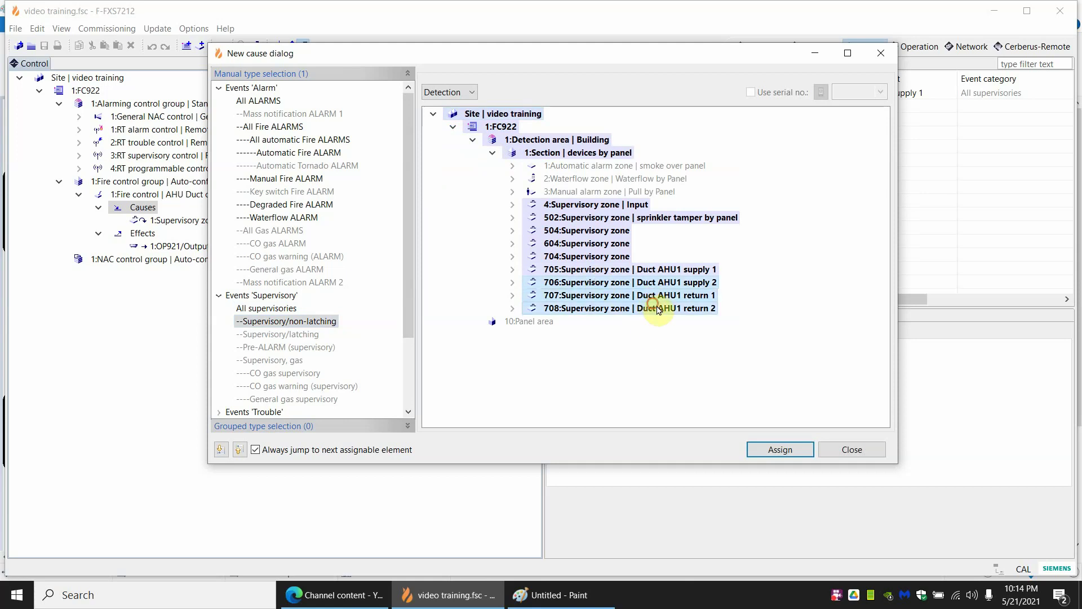
{"action": "left_click", "coordinate": [767, 449]}
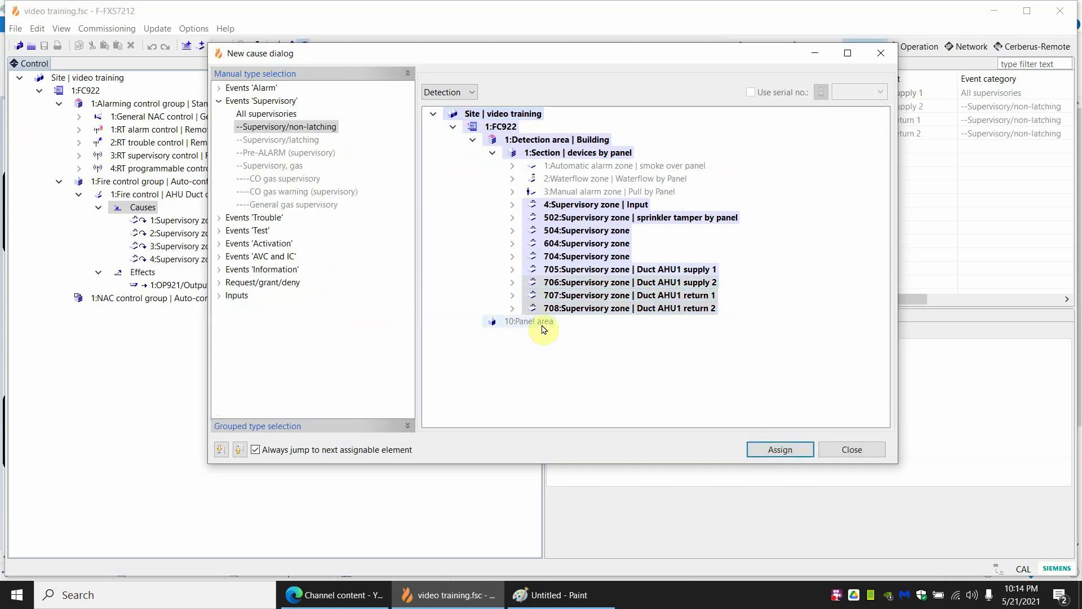
Assign the outputs of OP921 detectors 6, 7 and 8 as additional effects of fire control 1, using Output/NO confirmation
{"action": "left_click", "coordinate": [156, 273]}
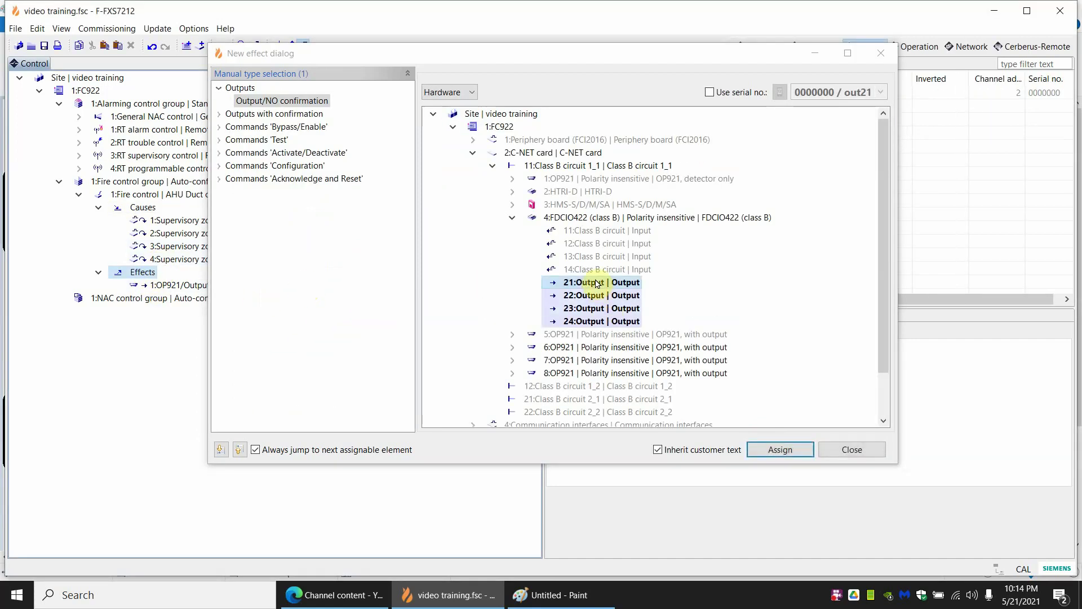
{"action": "left_click", "coordinate": [564, 348]}
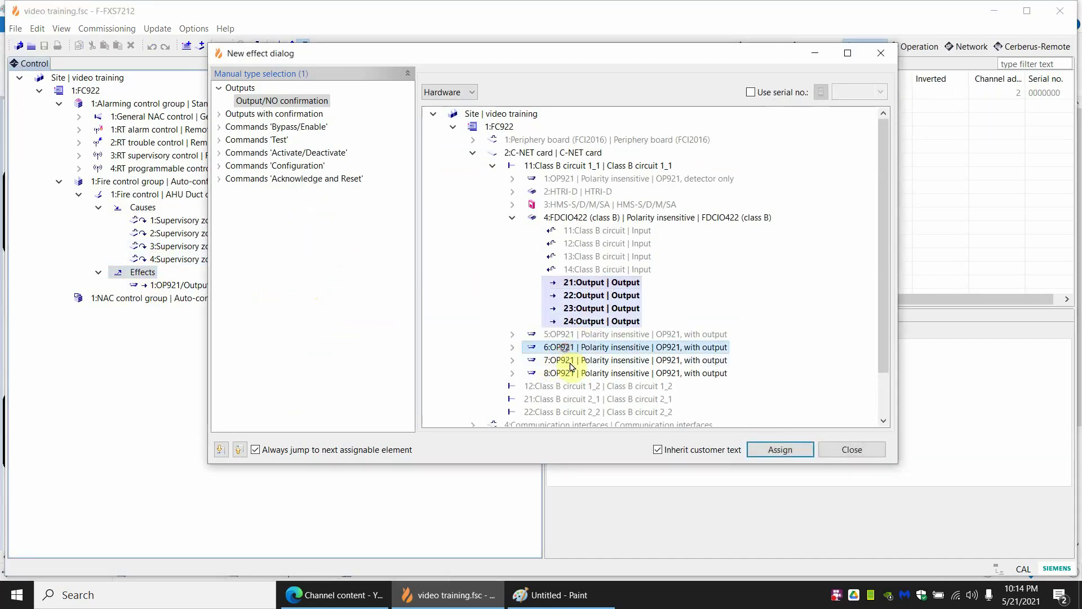
{"action": "left_click", "coordinate": [576, 361], "text": "shift"}
{"action": "left_click", "coordinate": [579, 373], "text": "shift"}
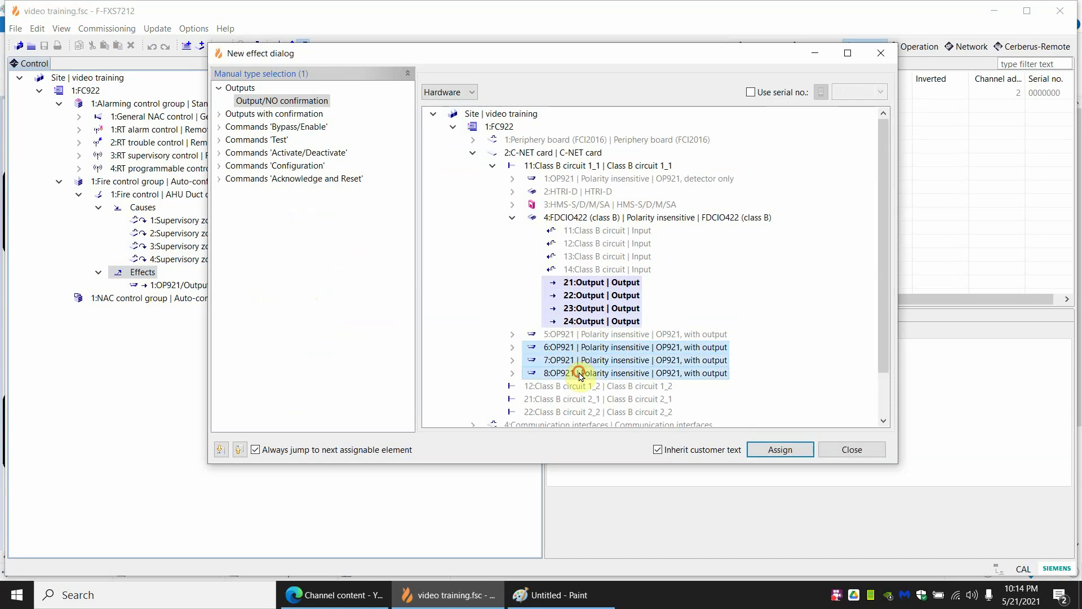
{"action": "left_click", "coordinate": [780, 449]}
{"action": "left_click", "coordinate": [850, 450]}
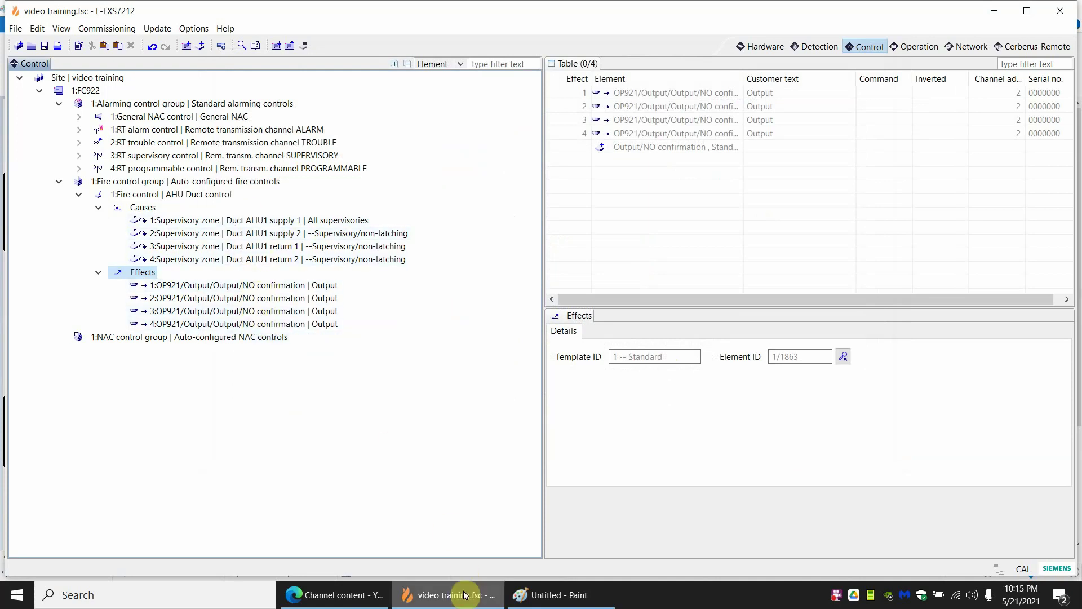
Switch to Paint, set Color 2 to green and draw a curved line with the thickest pencil from AHU 1's blue square to Supply 2's red detector
{"action": "left_click", "coordinate": [533, 593]}
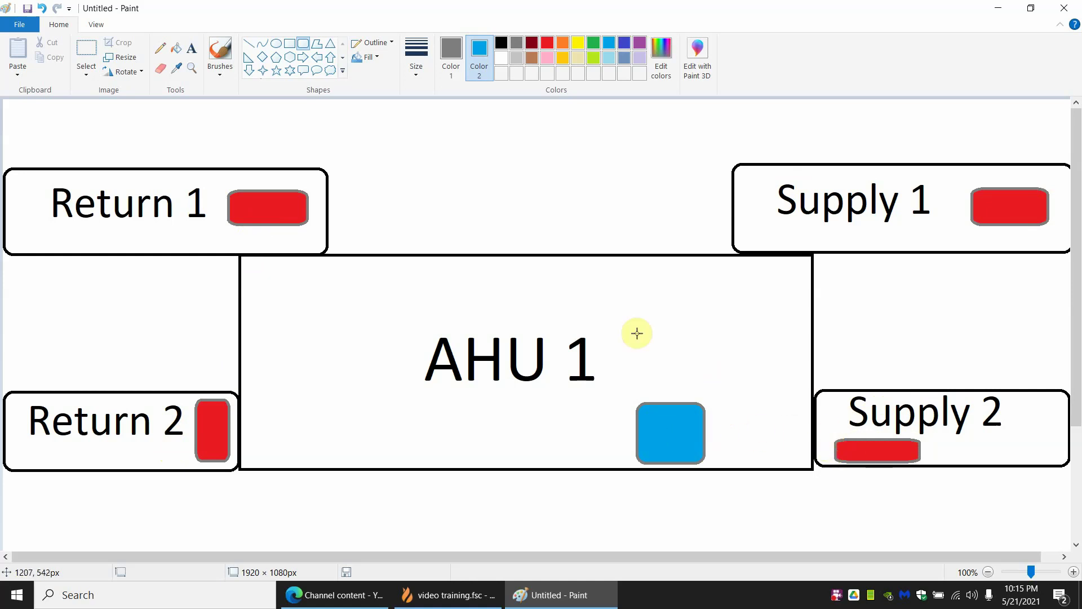
{"action": "left_click", "coordinate": [595, 43]}
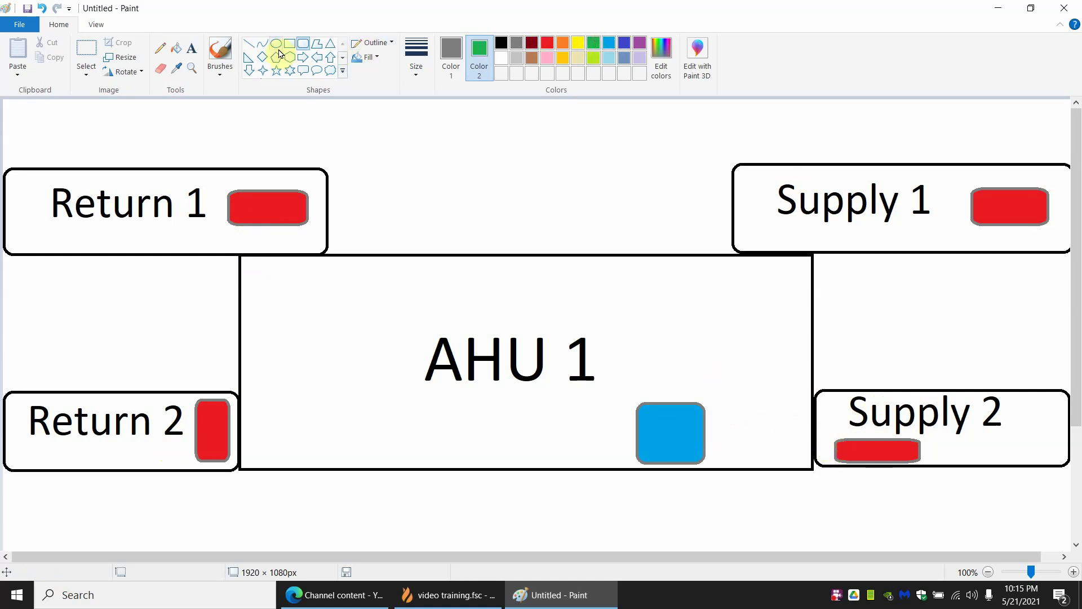
{"action": "left_click", "coordinate": [160, 48]}
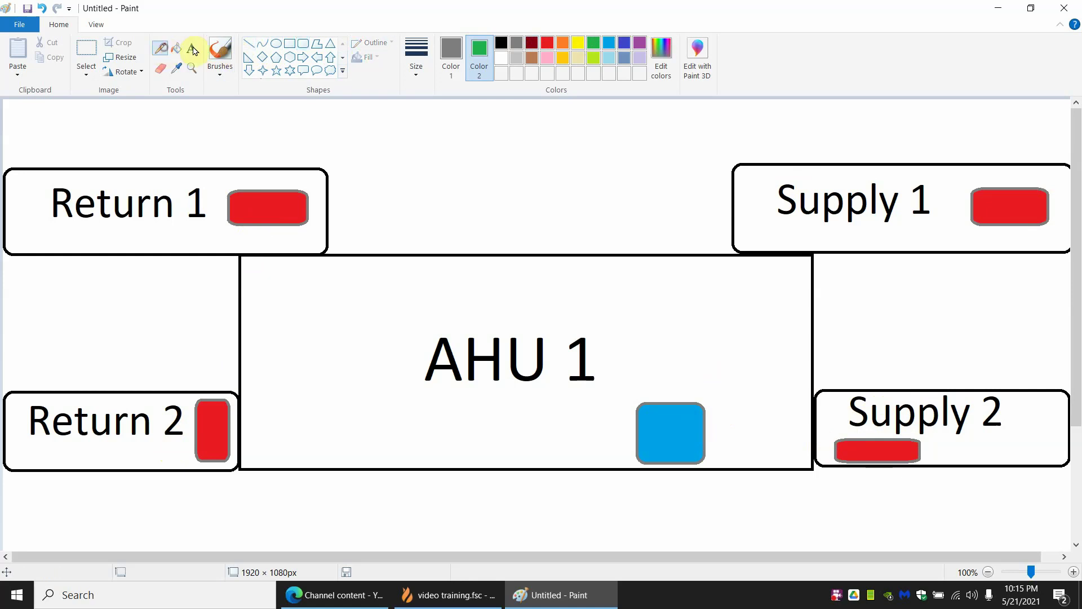
{"action": "left_click", "coordinate": [416, 54]}
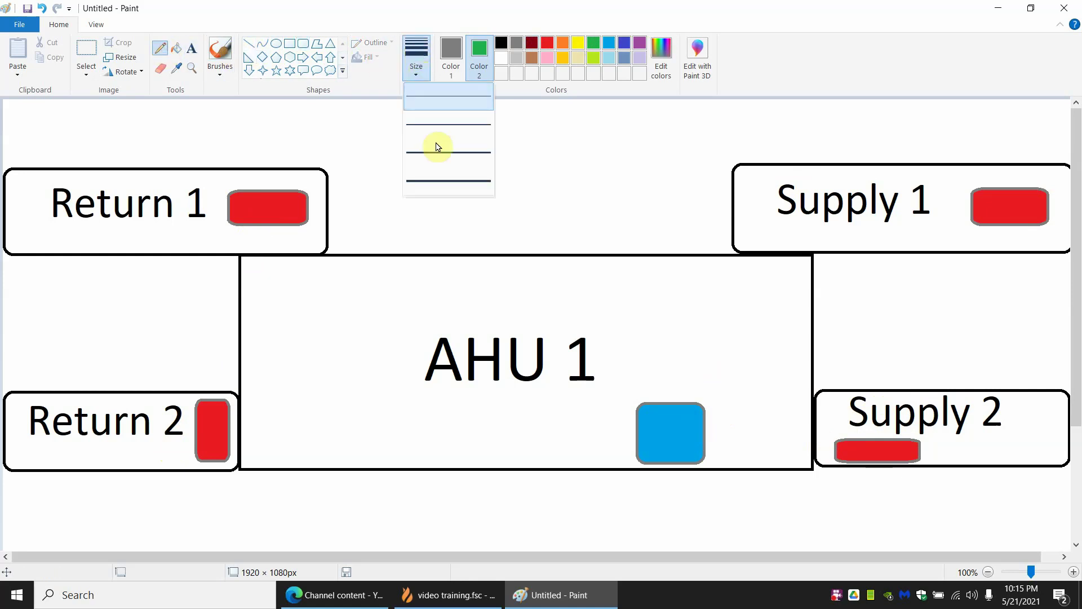
{"action": "left_click", "coordinate": [488, 172]}
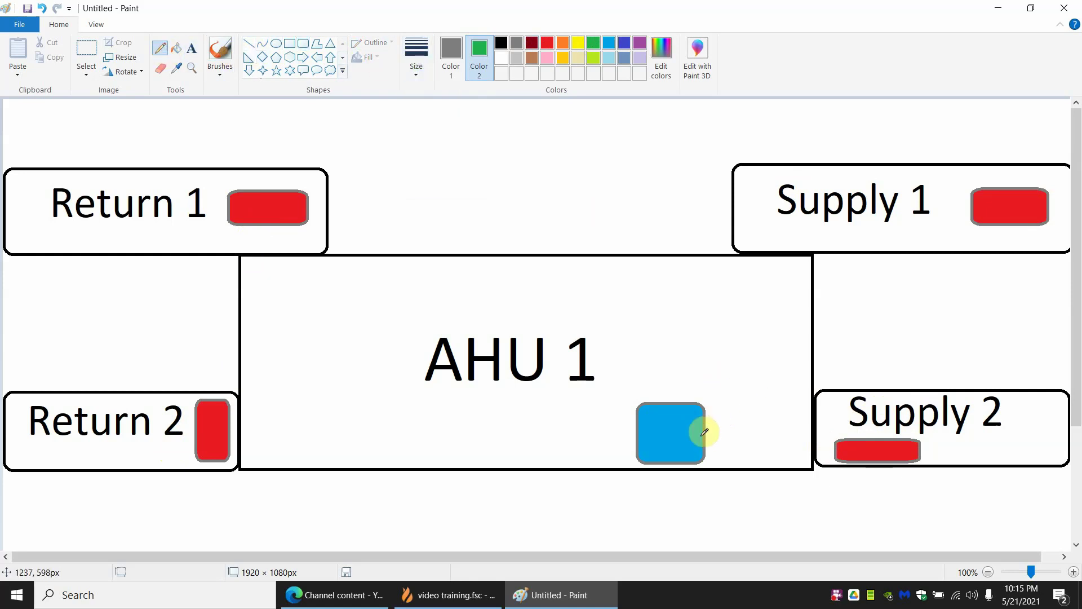
{"action": "mouse_move", "coordinate": [705, 432]}
{"action": "left_mouse_down"}
{"action": "mouse_move", "coordinate": [742, 416]}
{"action": "mouse_move", "coordinate": [787, 417]}
{"action": "left_mouse_up"}
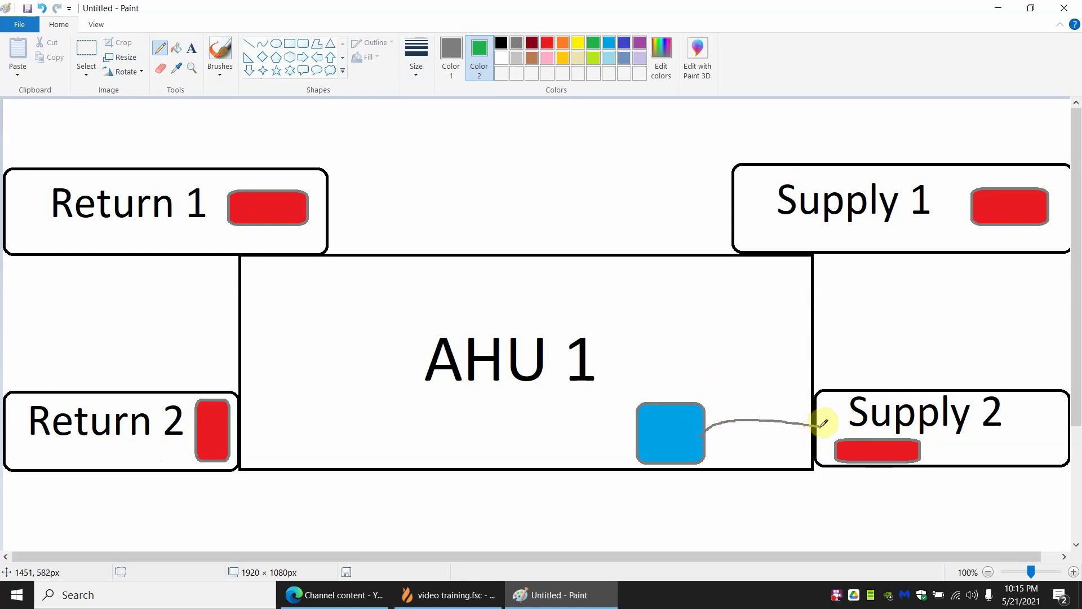
{"action": "left_click_drag", "start_coordinate": [831, 427], "coordinate": [838, 439]}
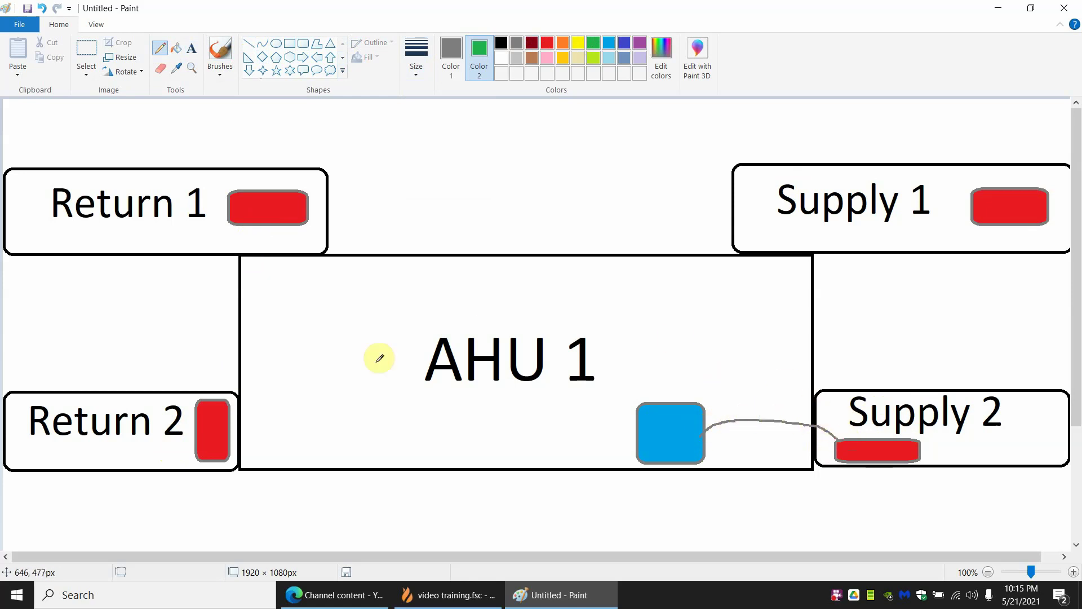
{"action": "left_click", "coordinate": [276, 204]}
{"action": "left_click", "coordinate": [991, 207]}
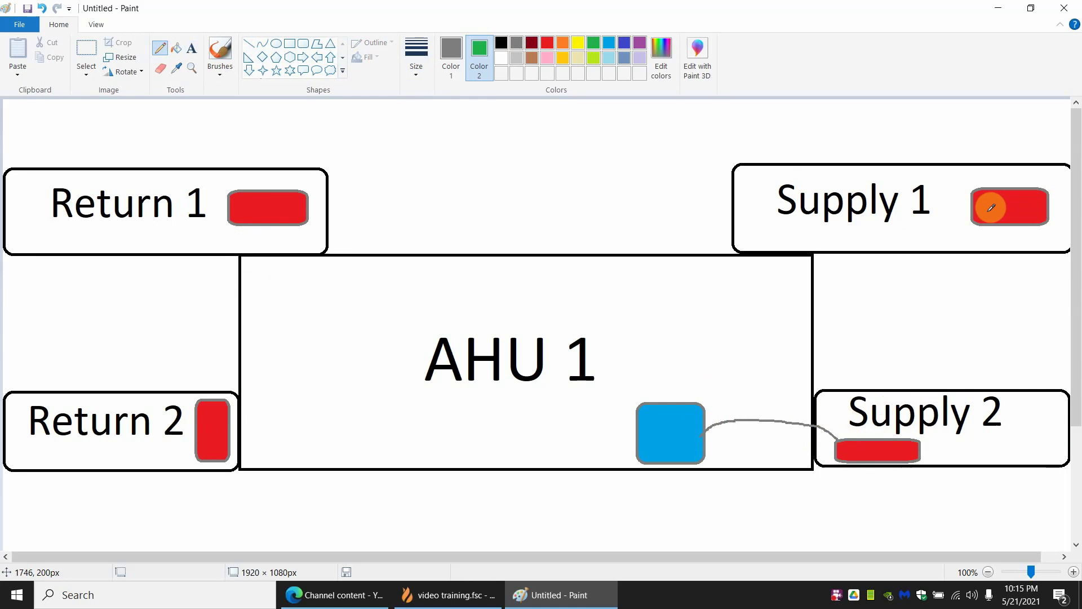
{"action": "left_click", "coordinate": [881, 450]}
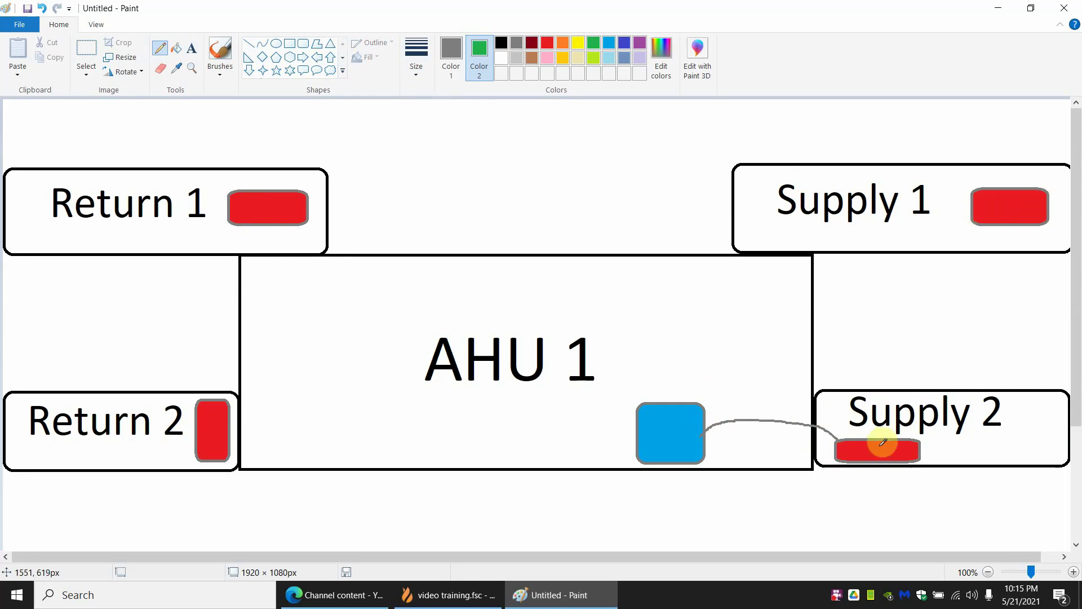
{"action": "left_click", "coordinate": [899, 450]}
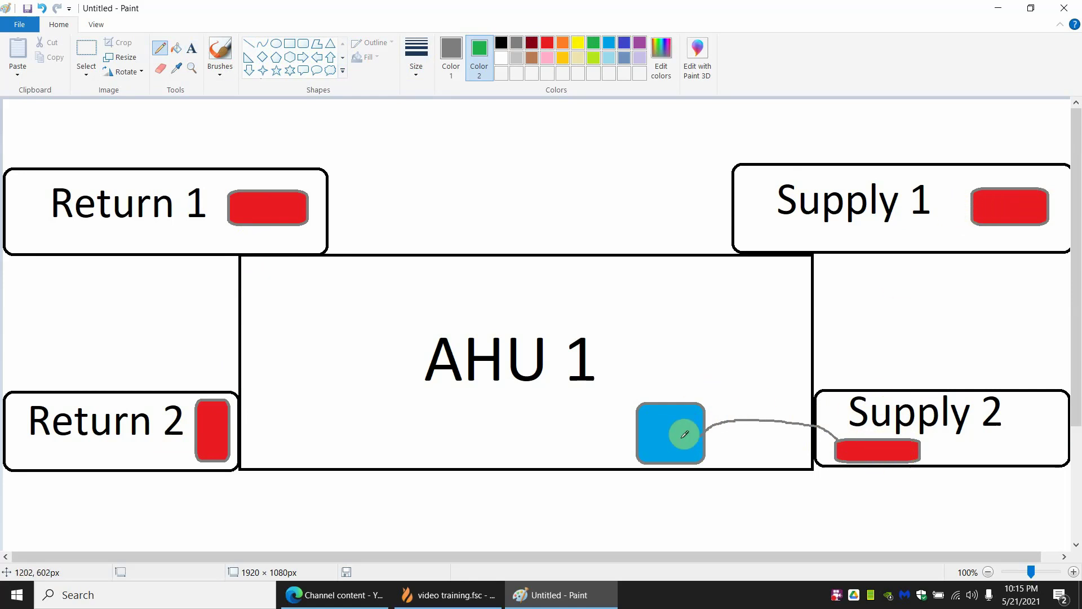